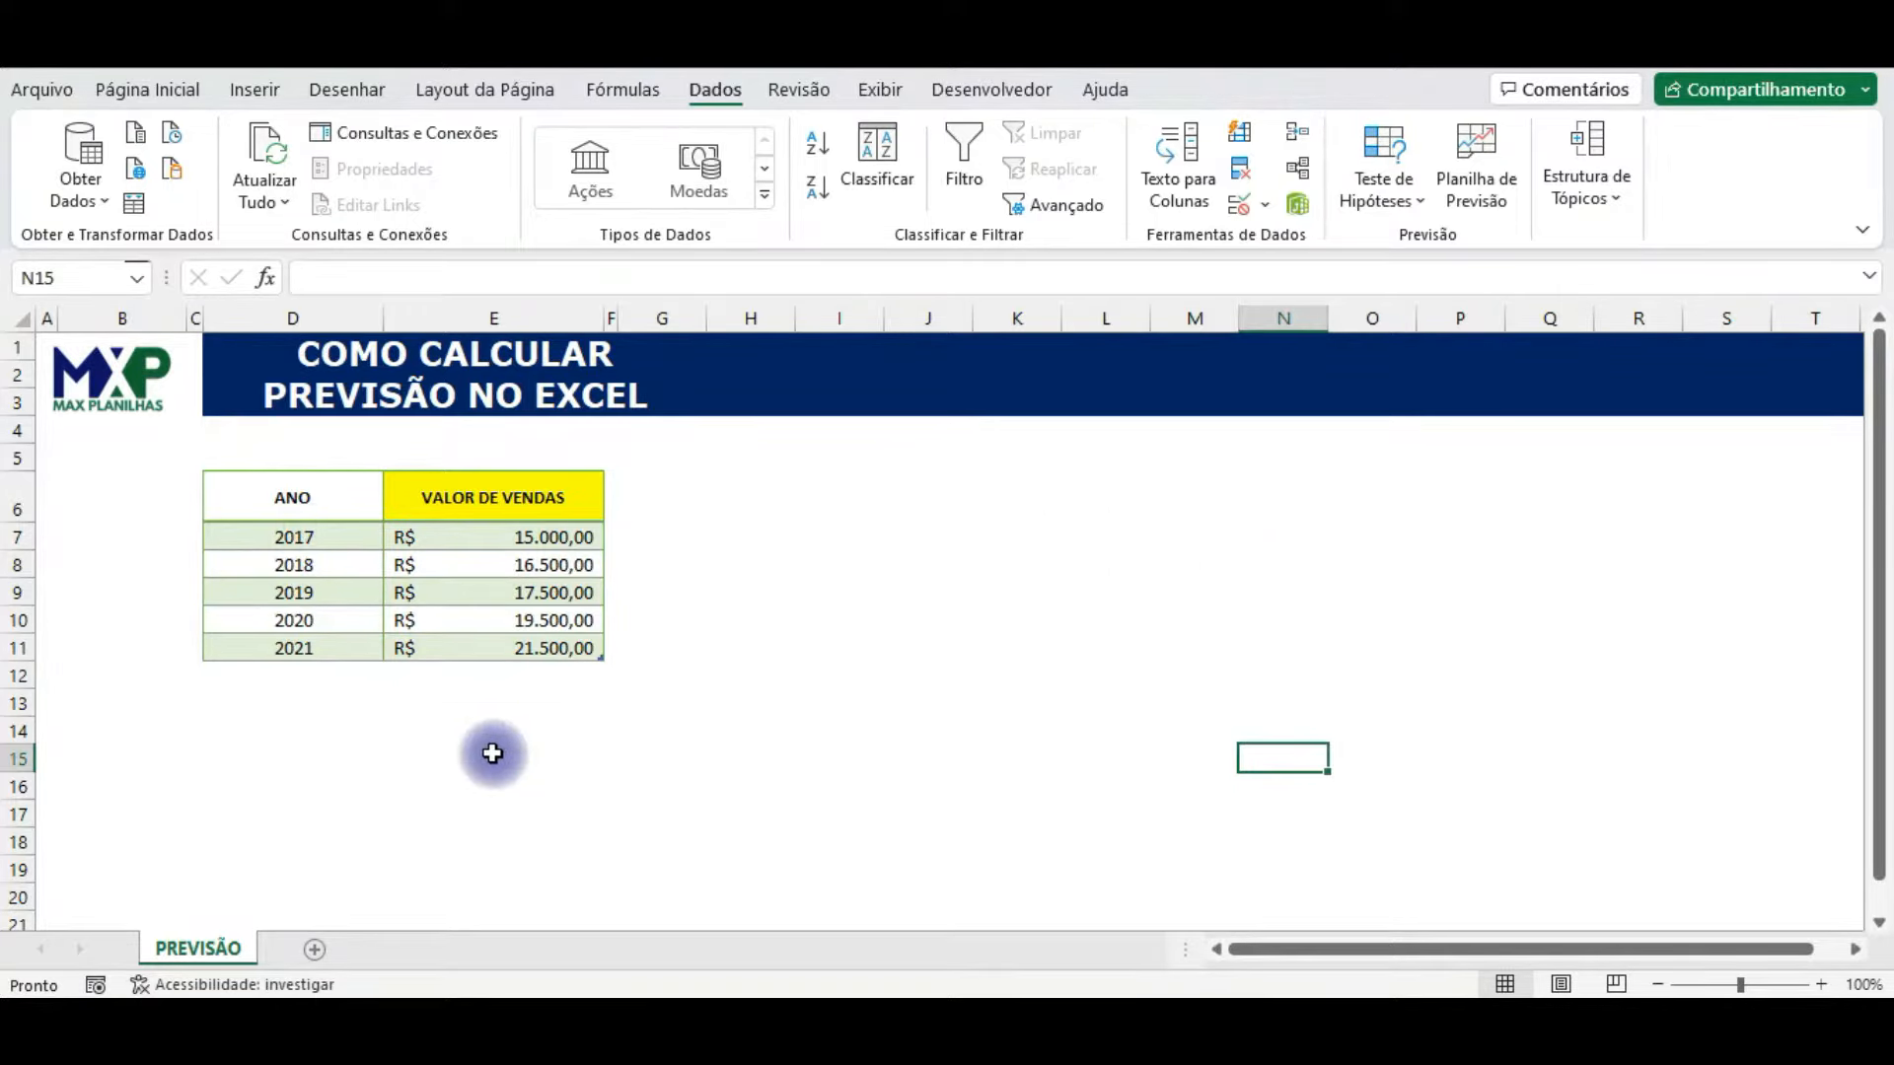
left_click(860, 584)
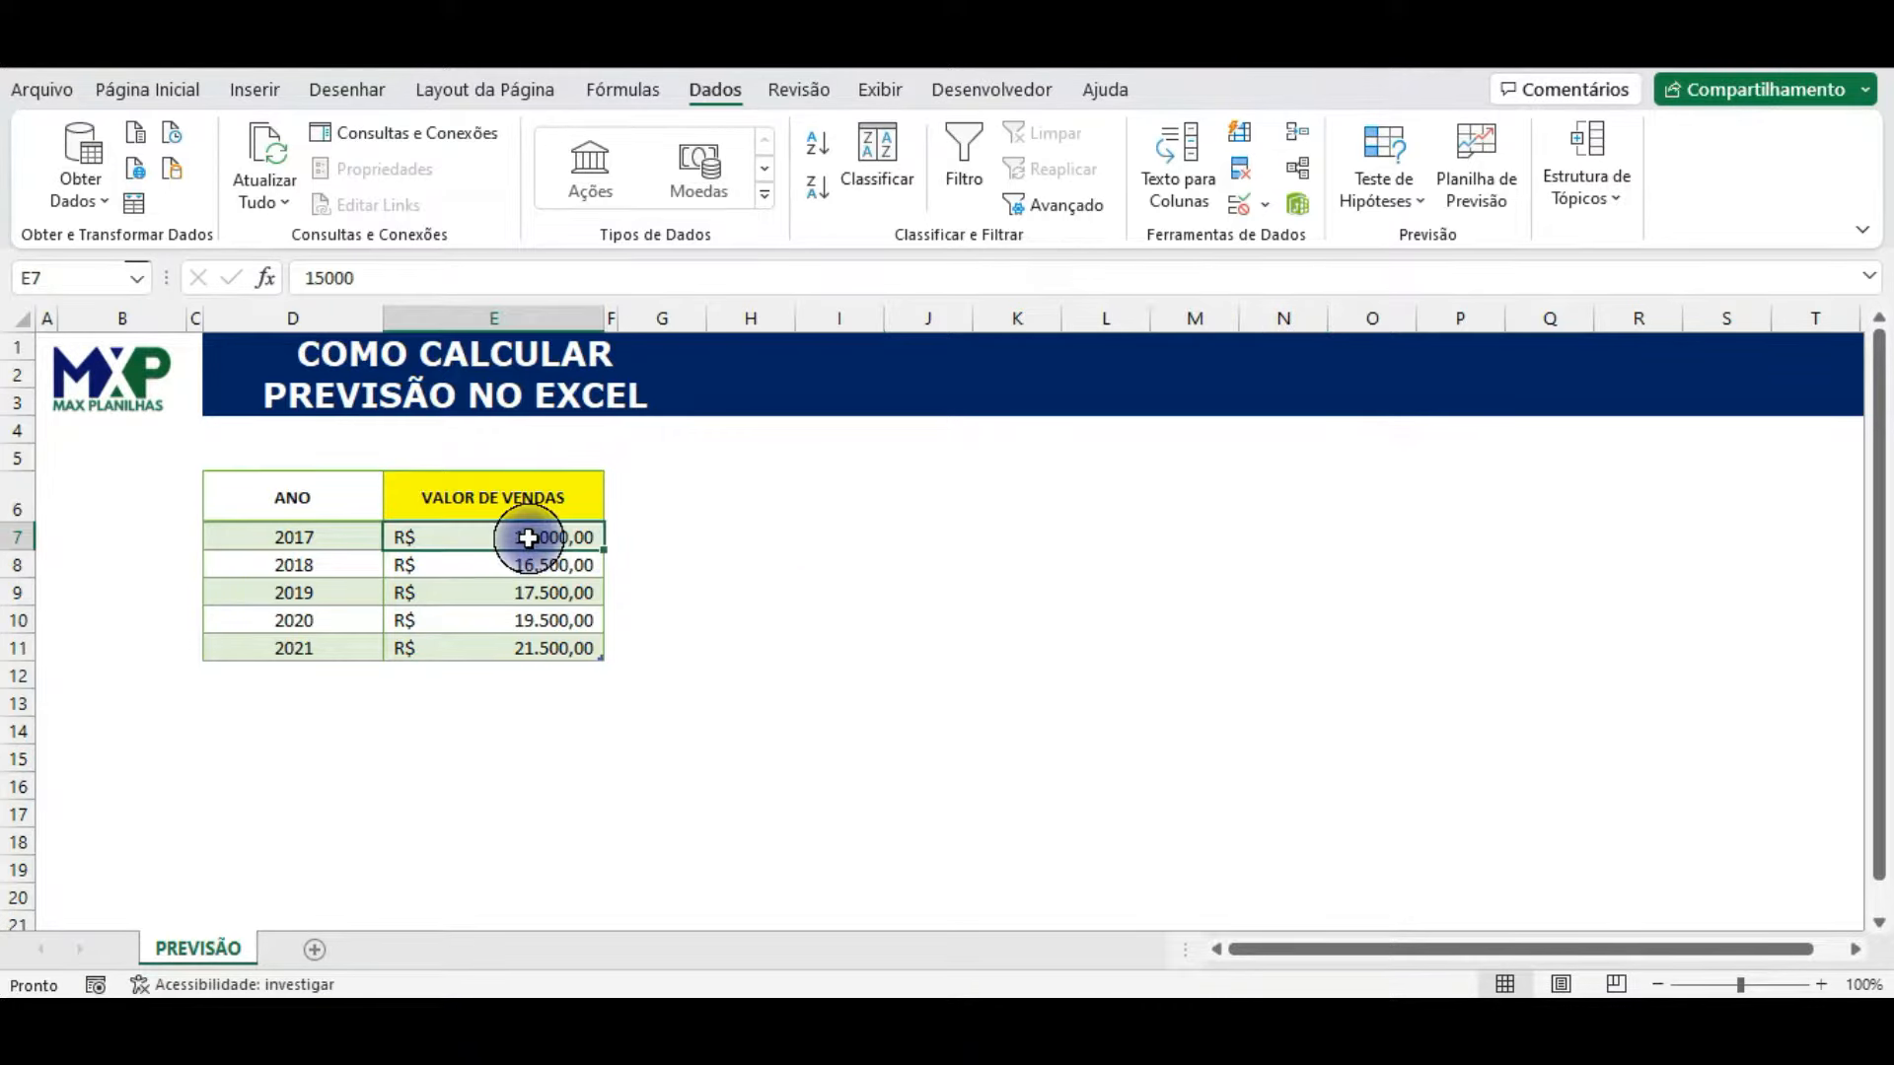
left_click_drag(529, 536, 504, 650)
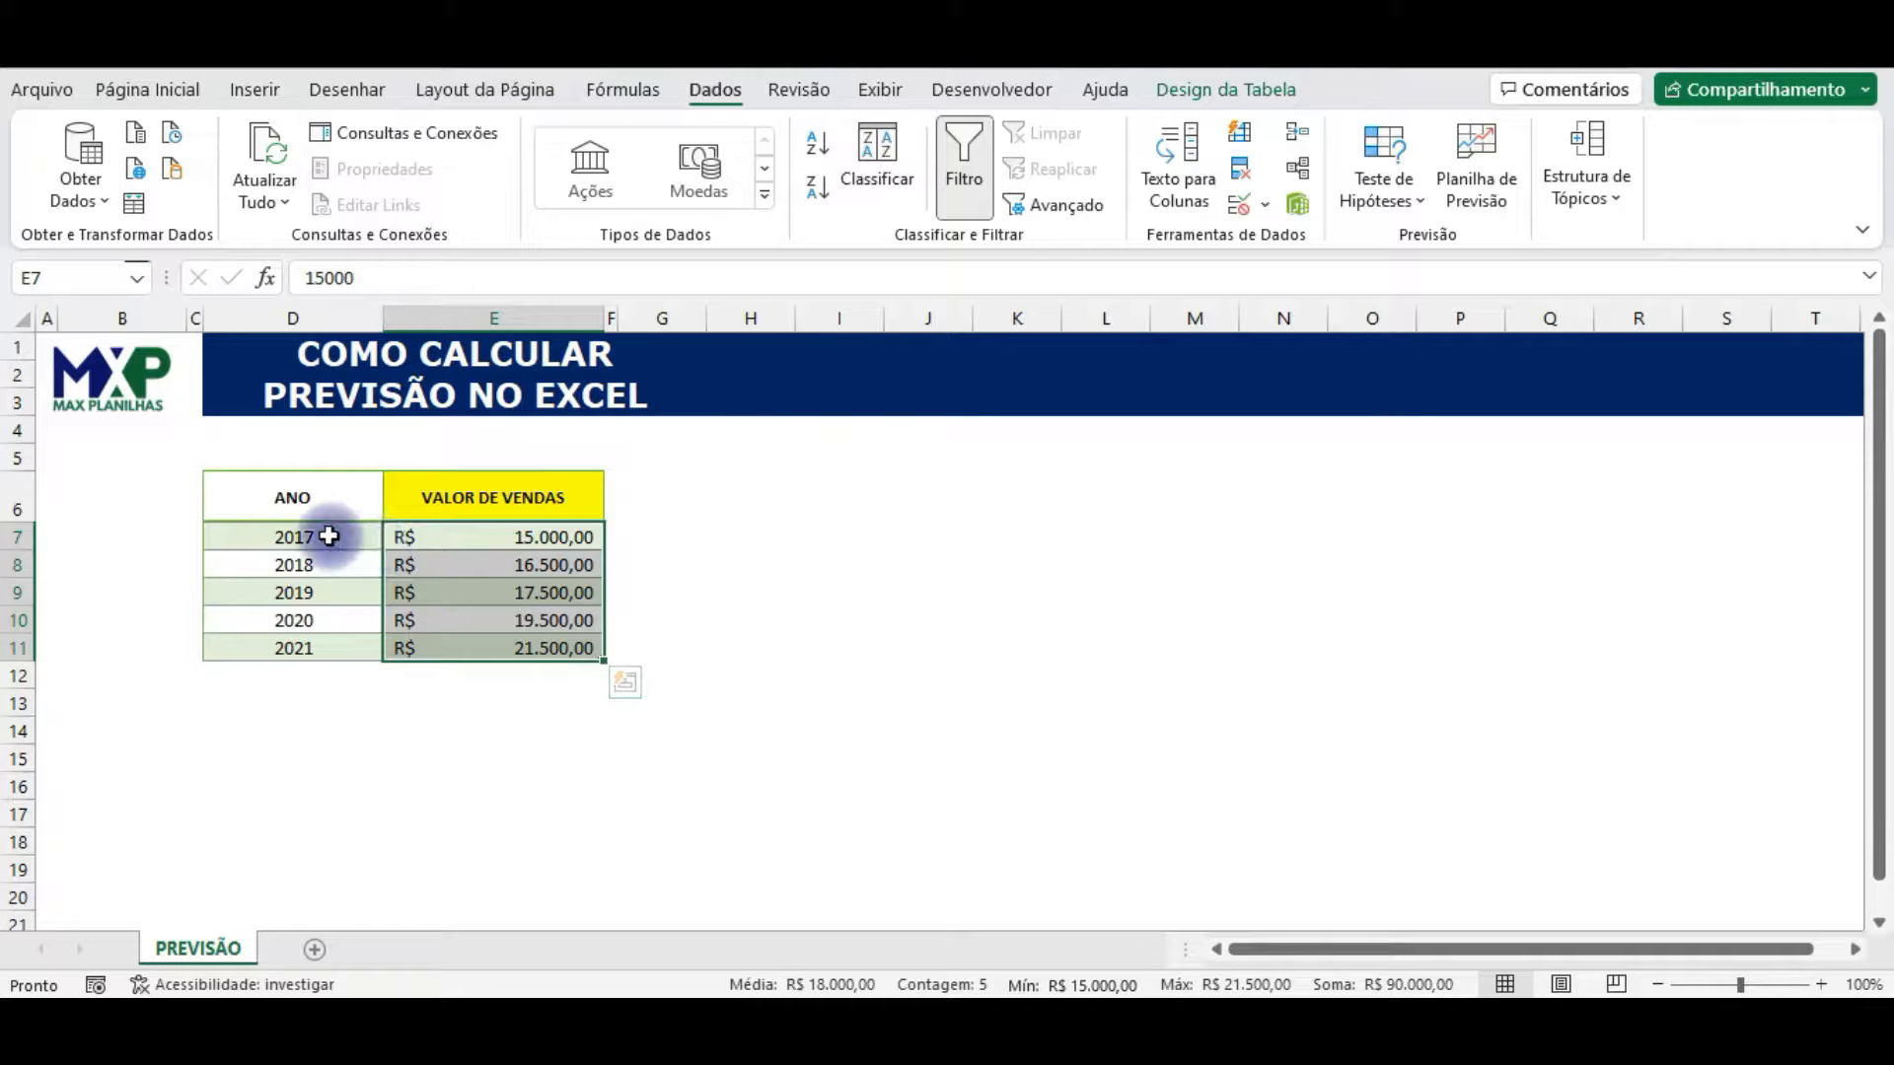
left_click_drag(329, 536, 342, 729)
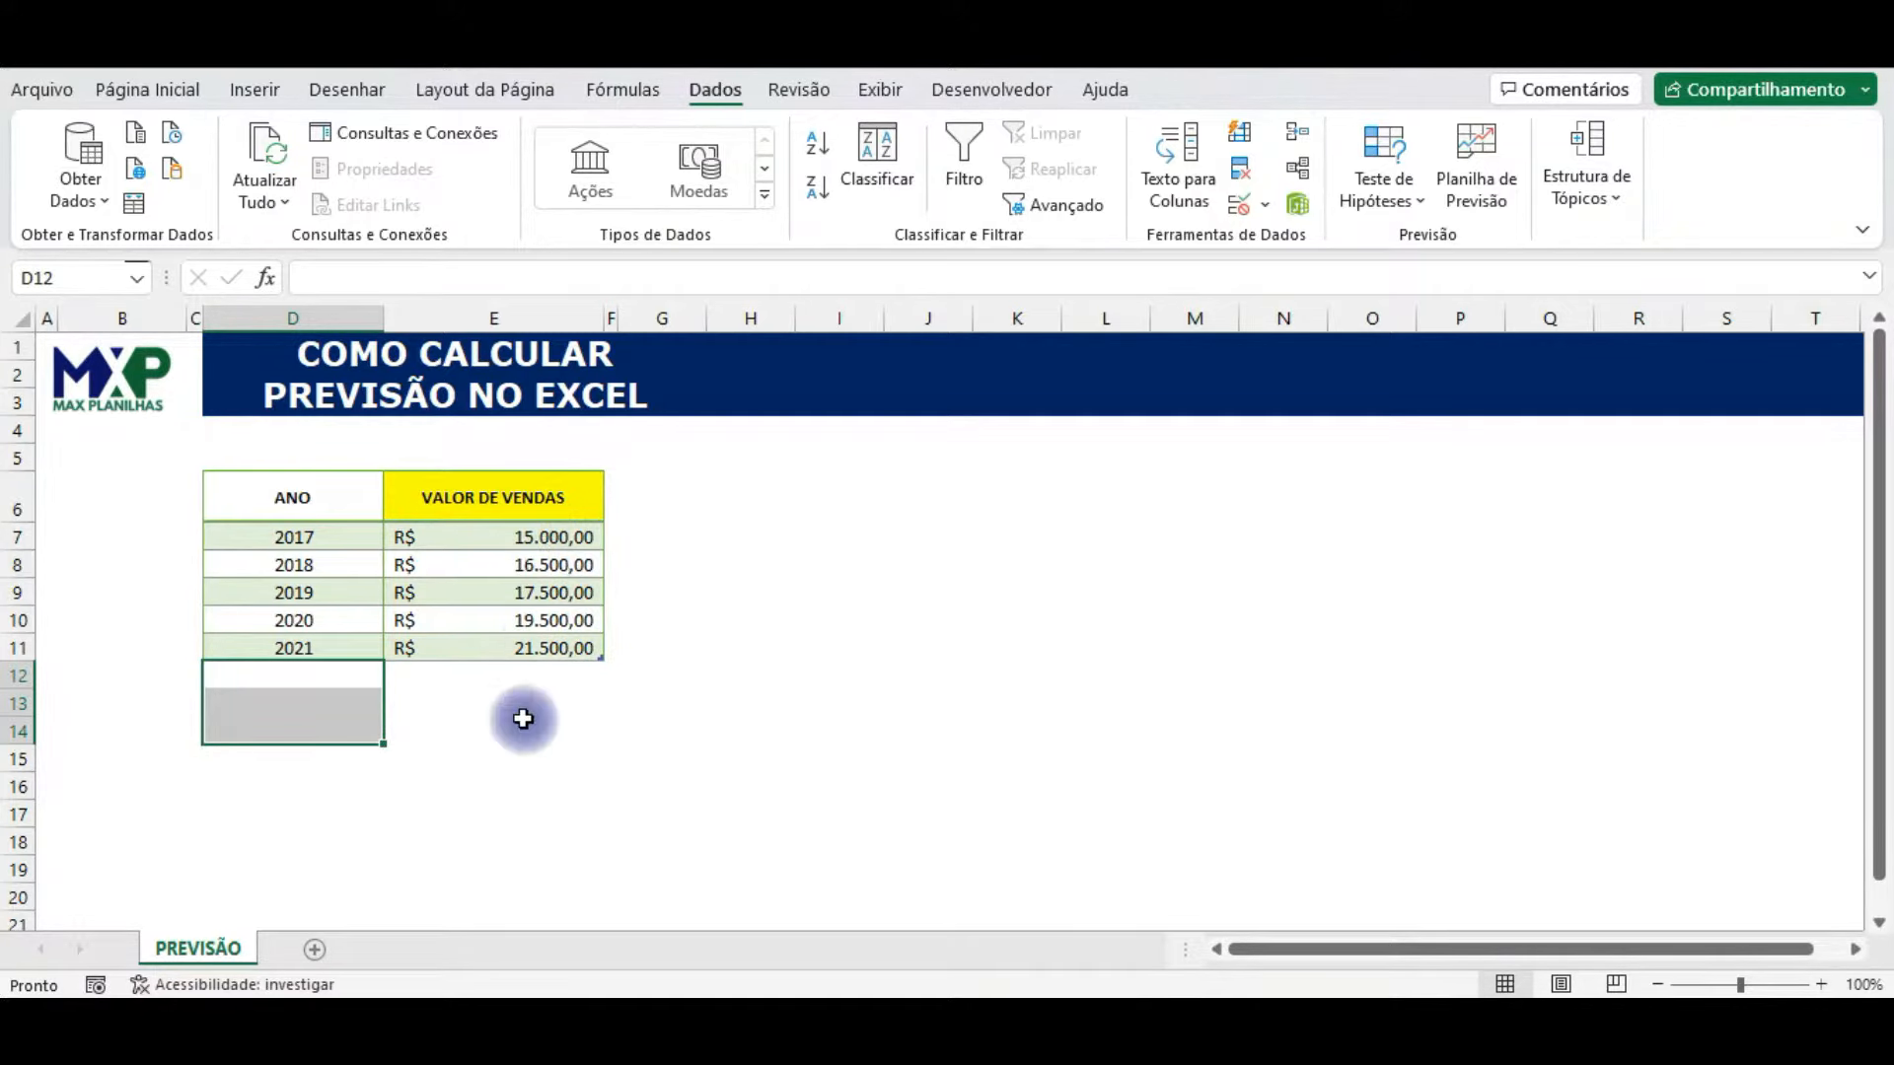
left_click(774, 639)
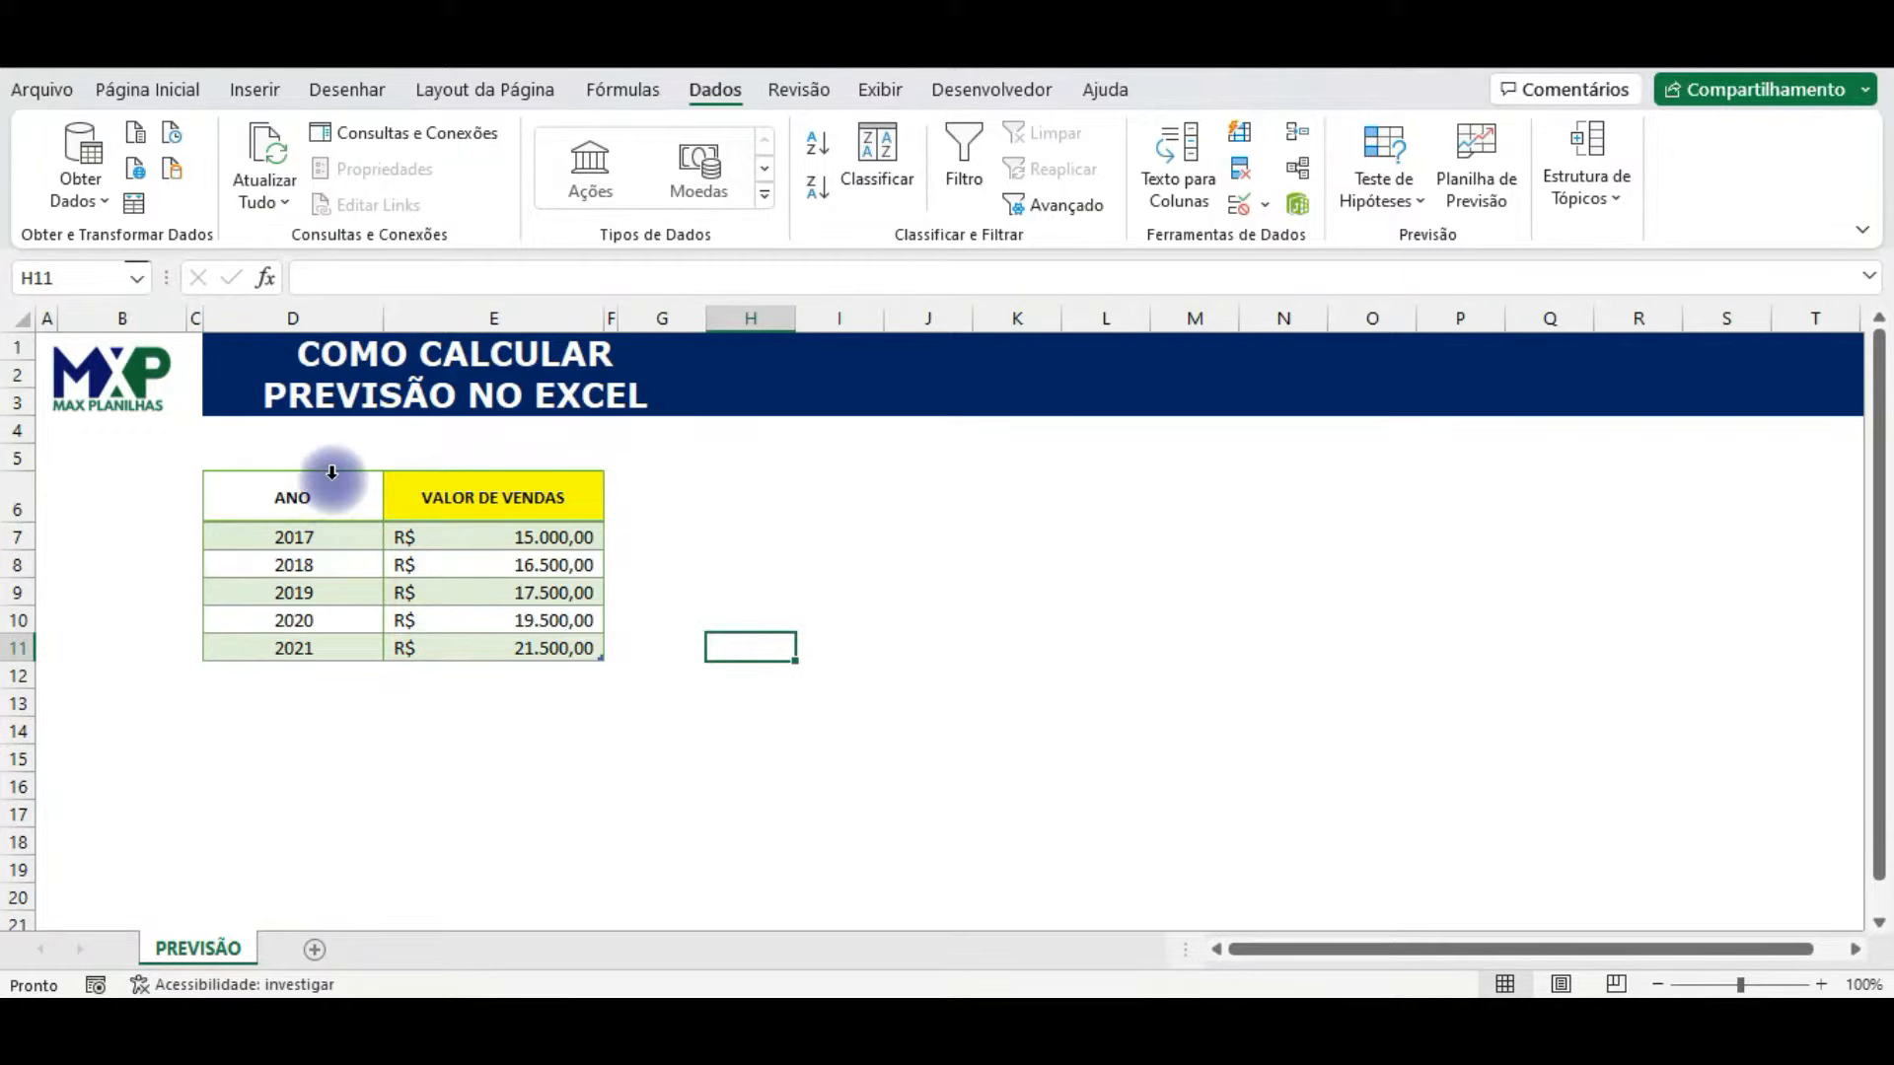
left_click_drag(332, 472, 454, 498)
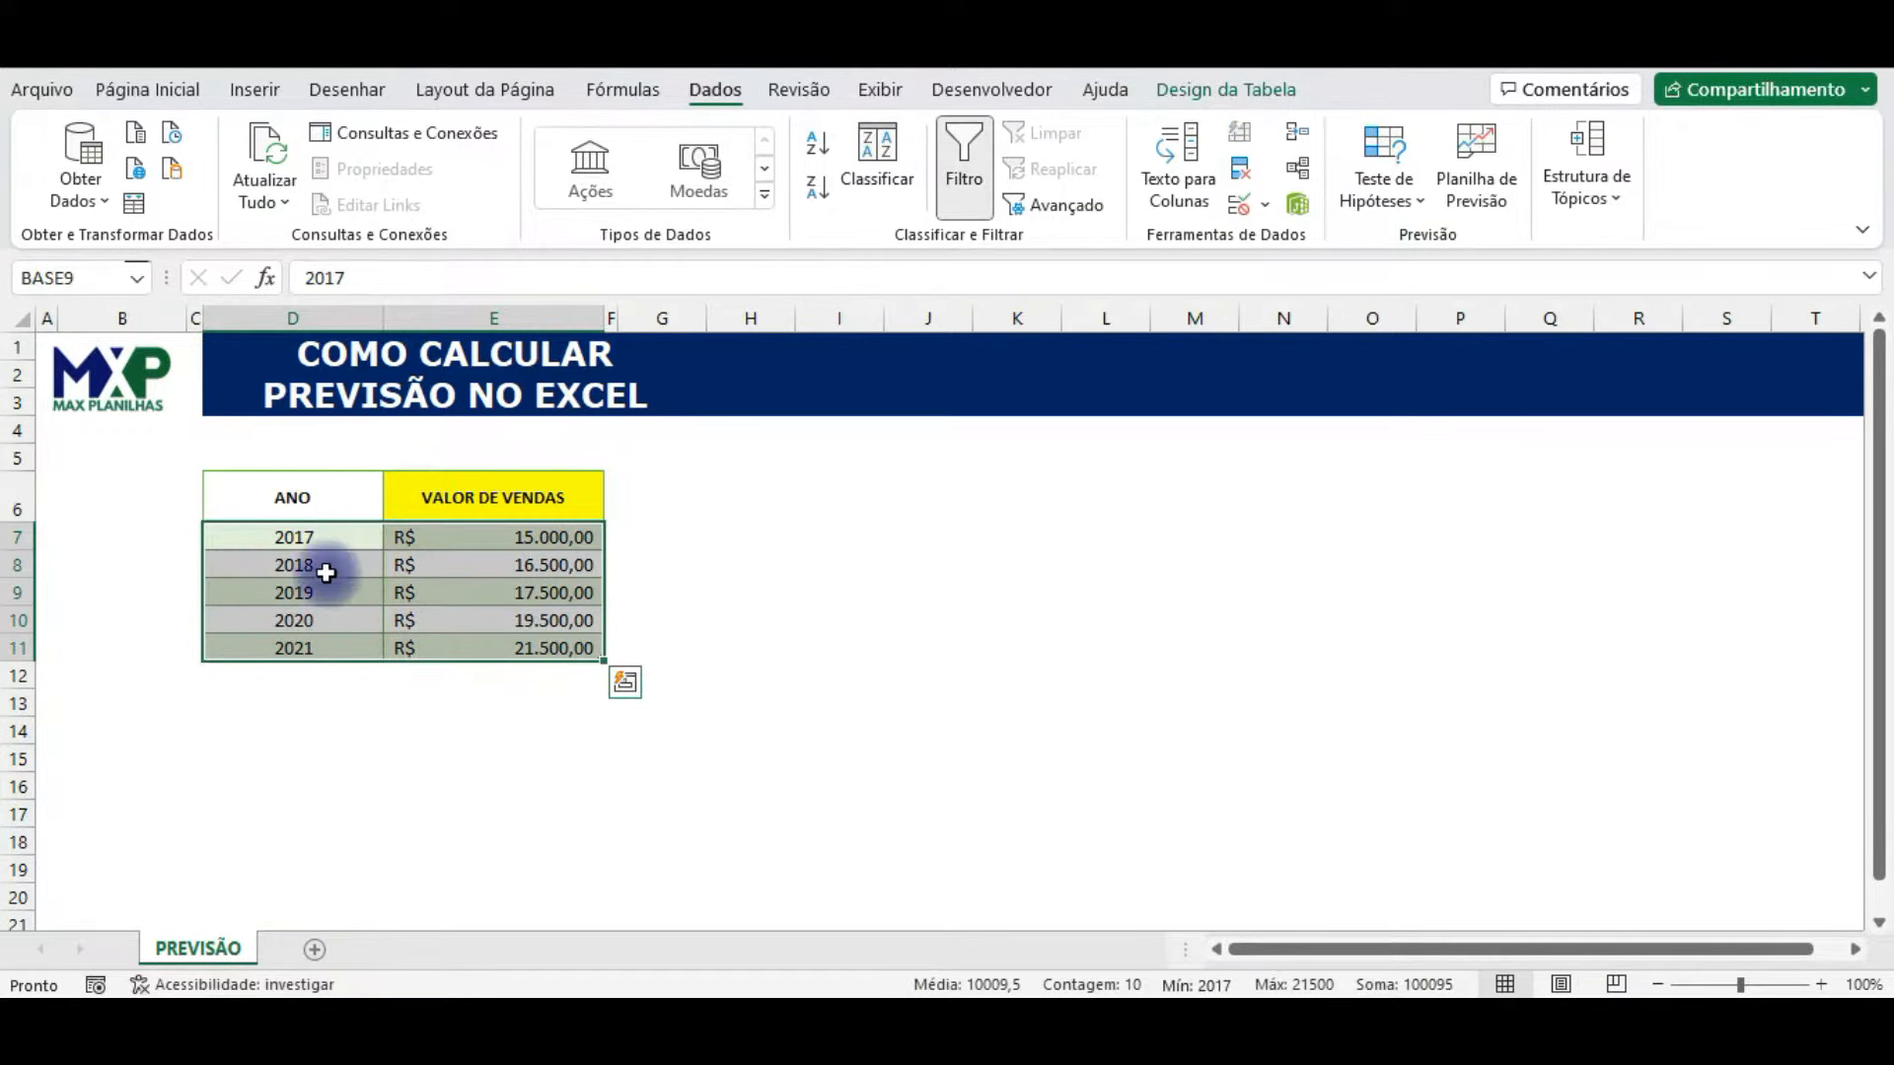
left_click_drag(320, 537, 308, 649)
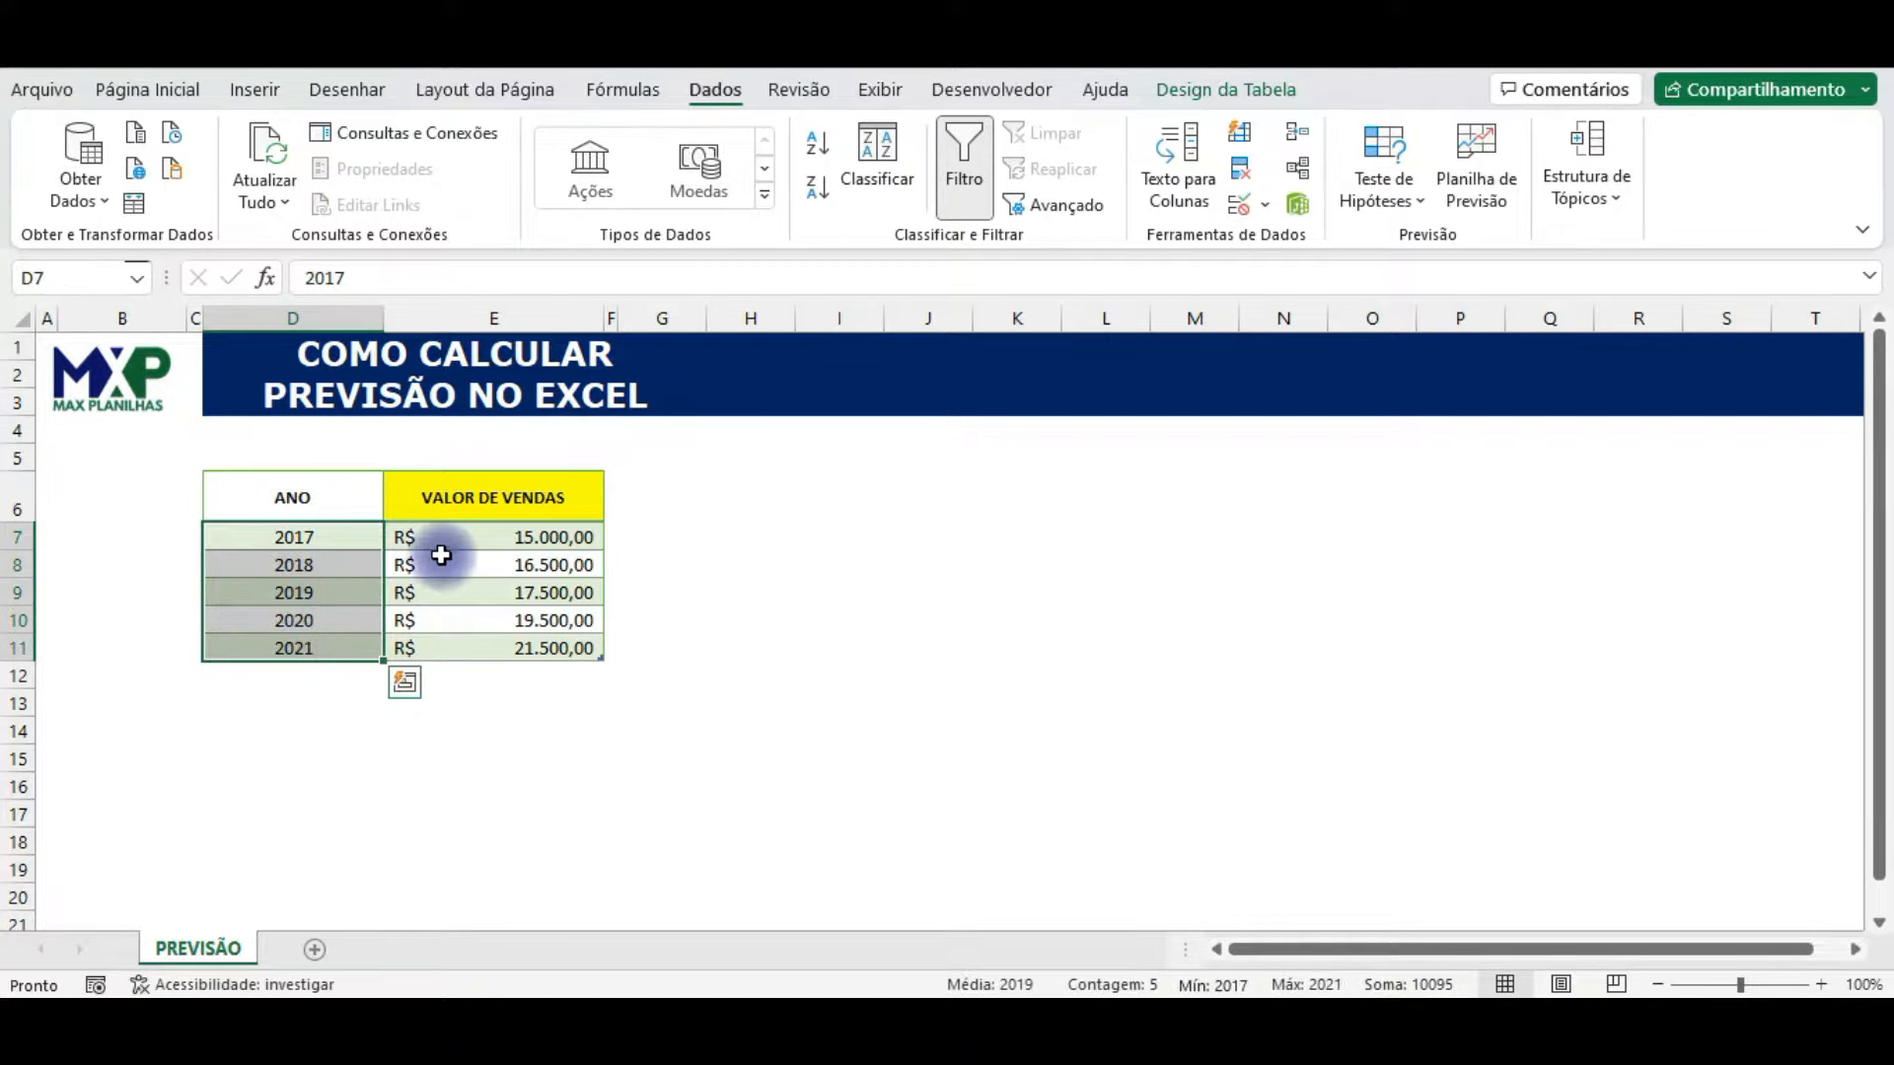
left_click_drag(453, 532, 442, 640)
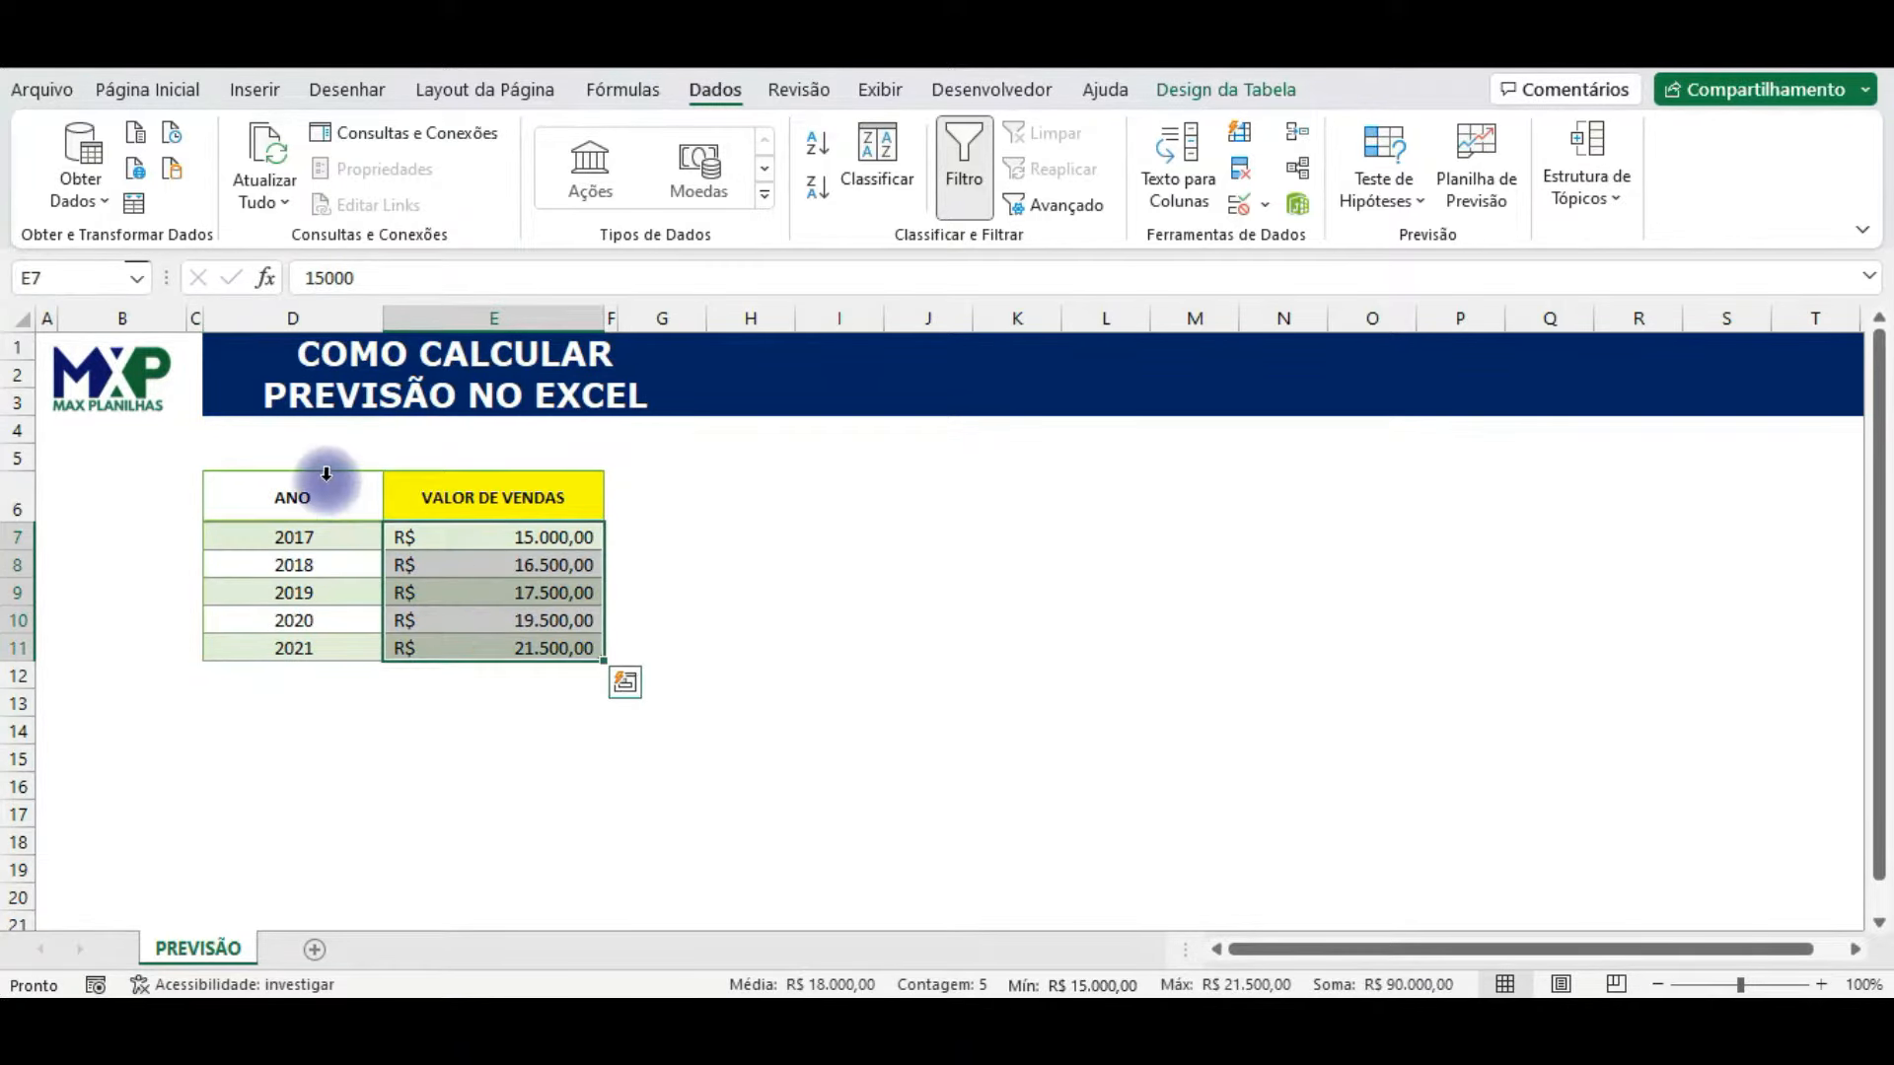
Step: Start a forecast sheet from the ANO and VALOR DE VENDAS data for 2017 to 2021
left_click_drag(326, 474, 464, 477)
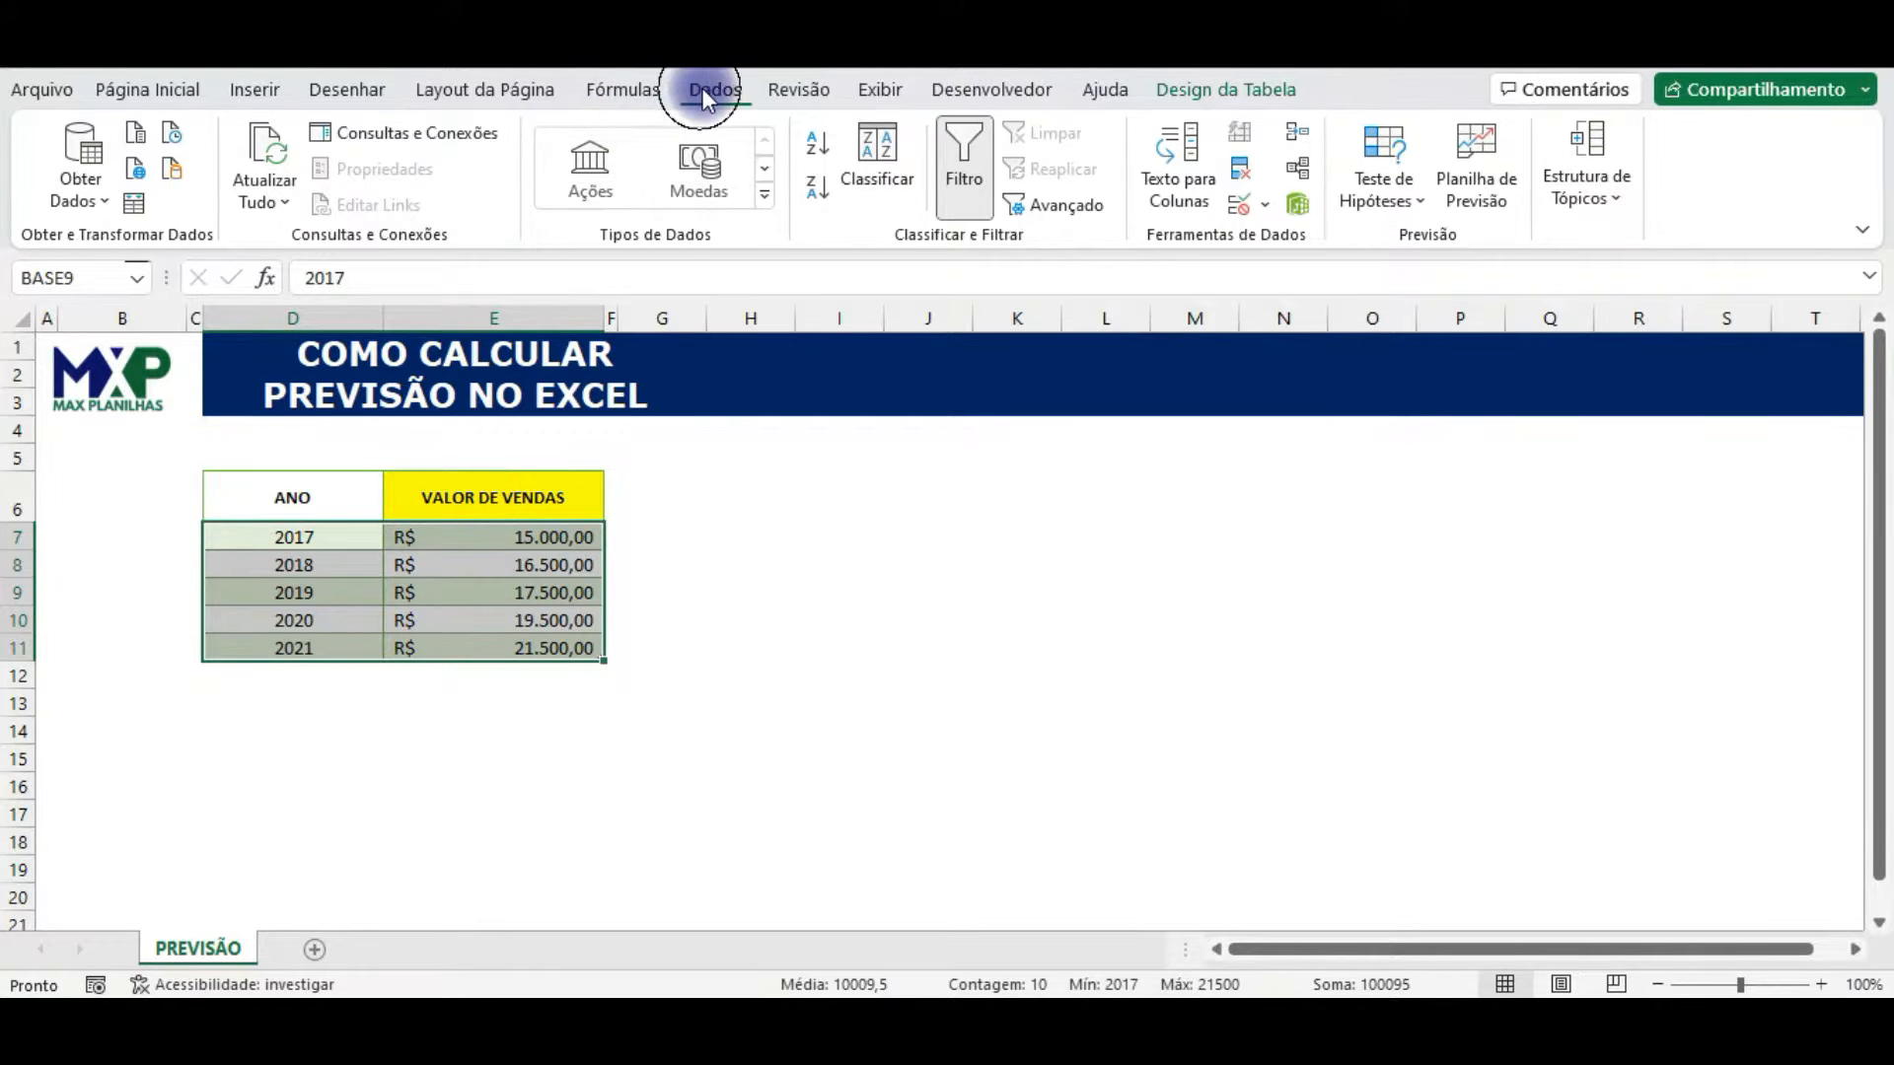
left_click(1501, 191)
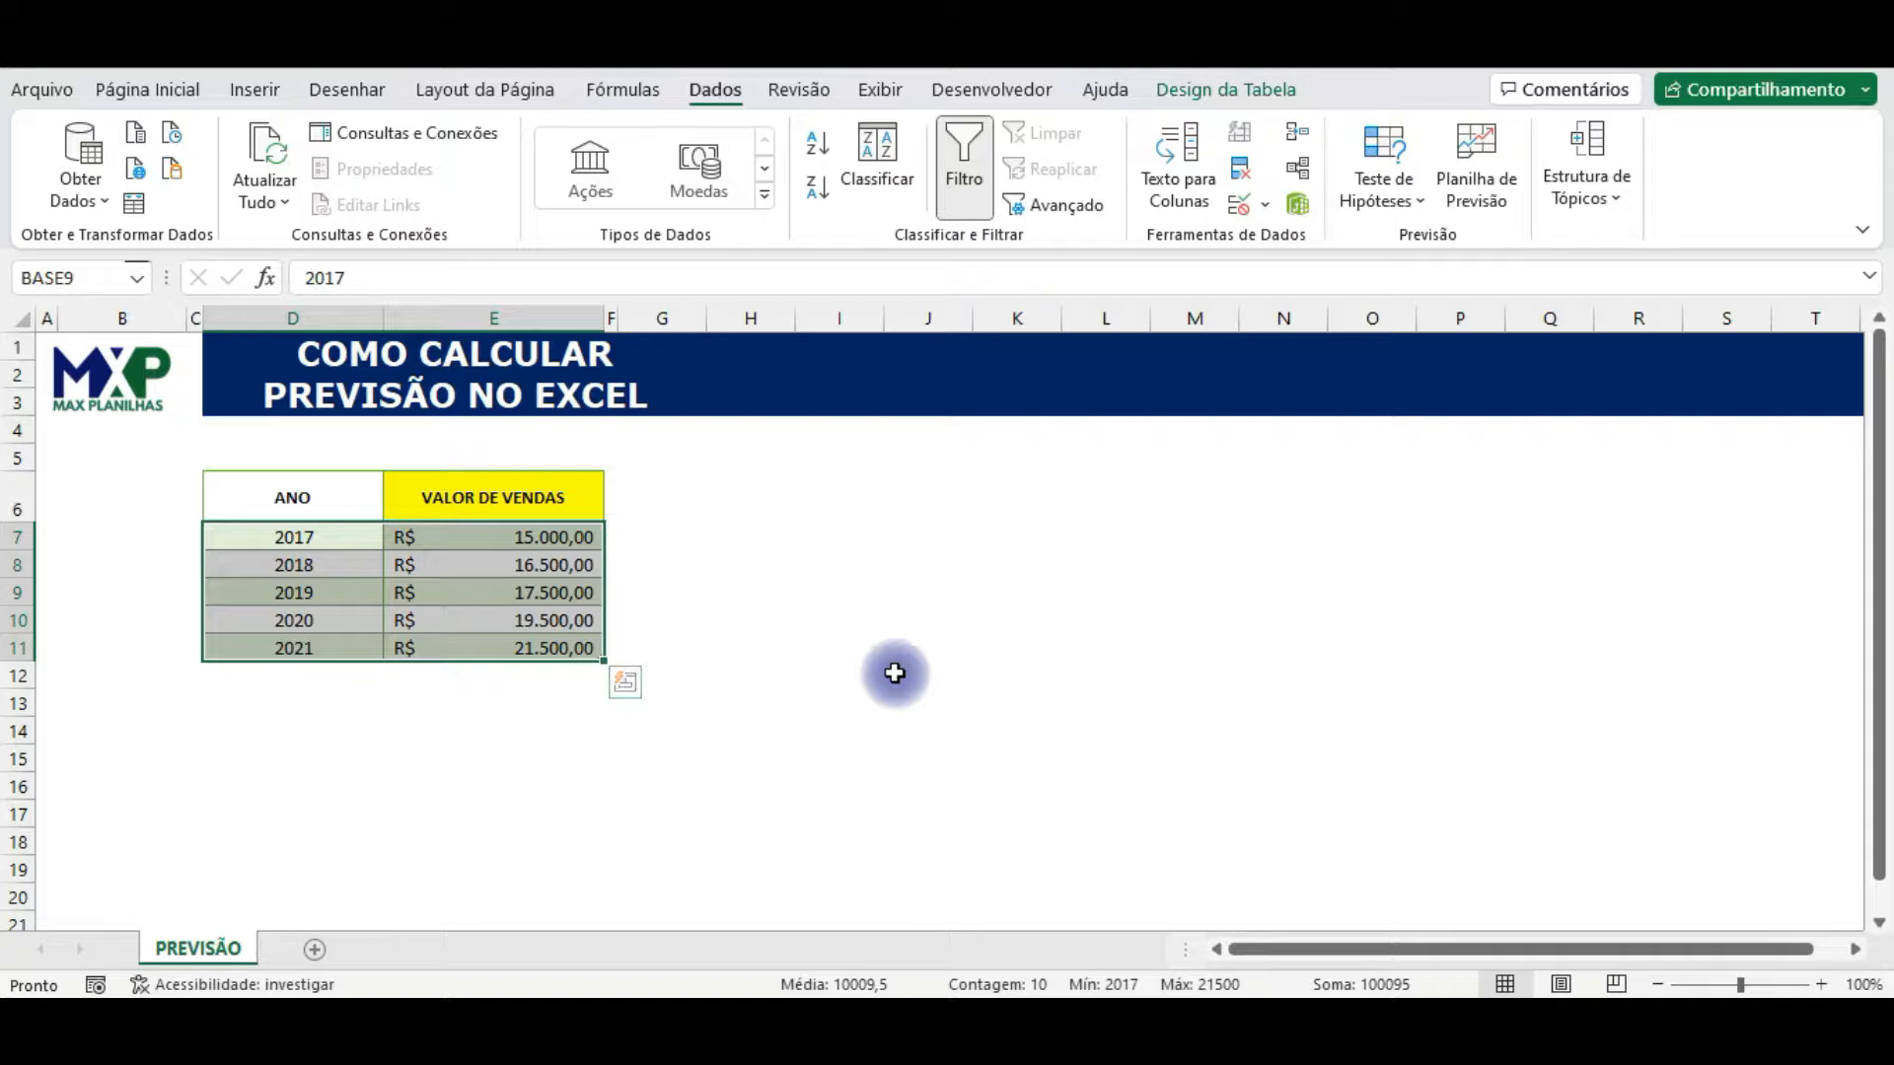
left_click_drag(331, 473, 453, 477)
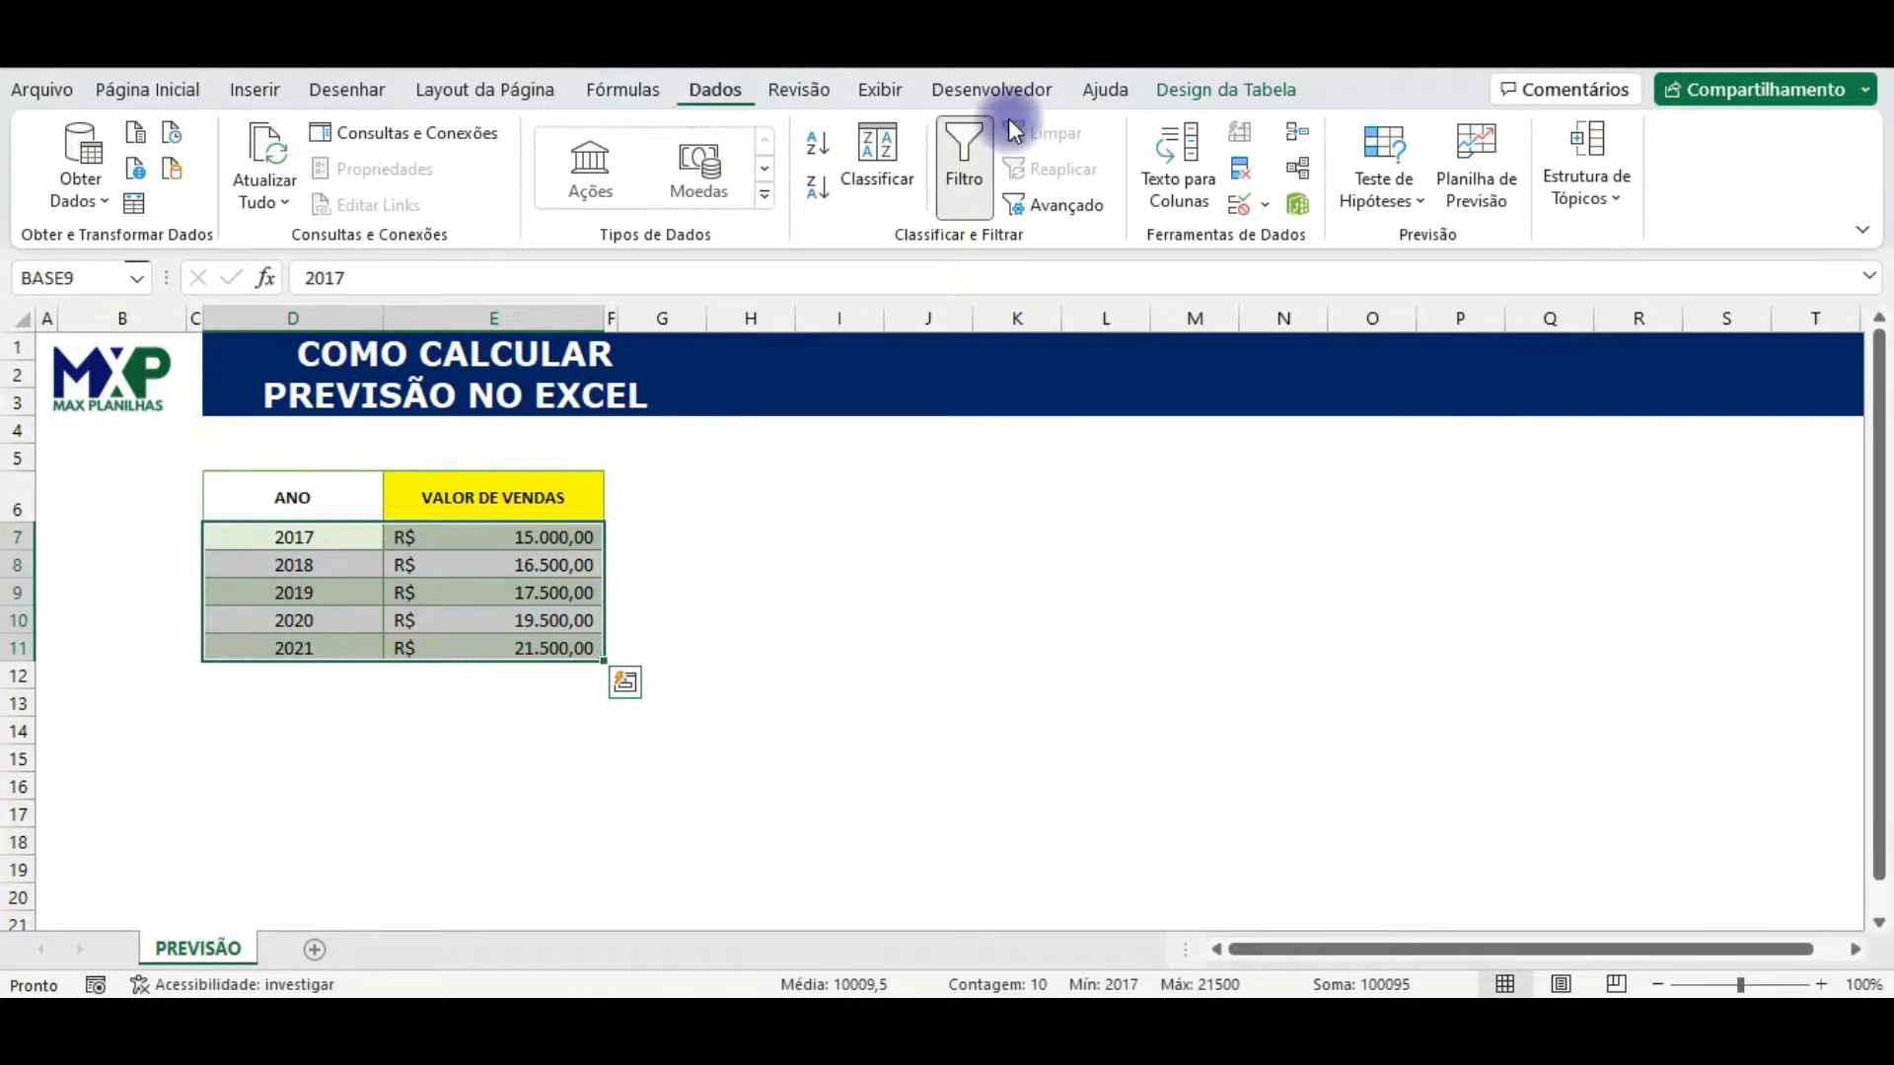
left_click(1493, 195)
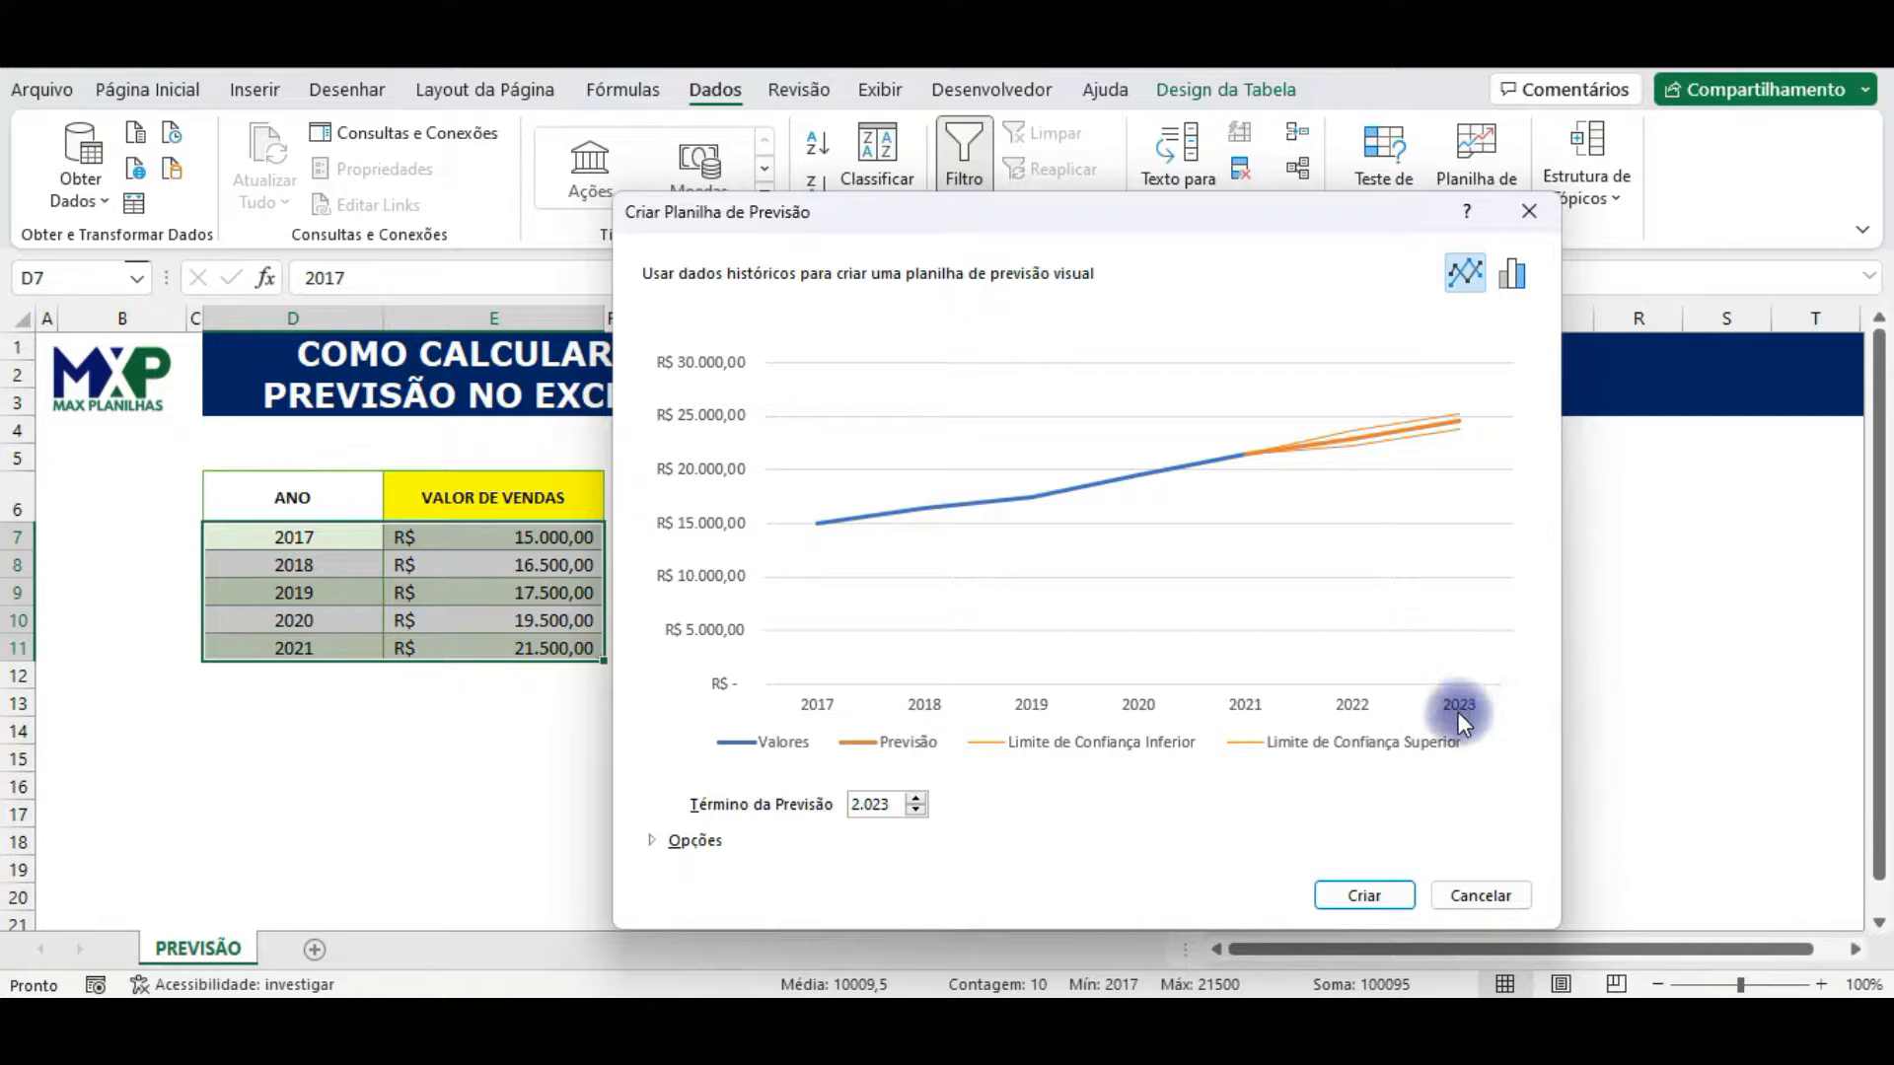
Step: Try a forecast end of 2024 and a column chart preview, restoring 2023 and the line chart
left_click(915, 799)
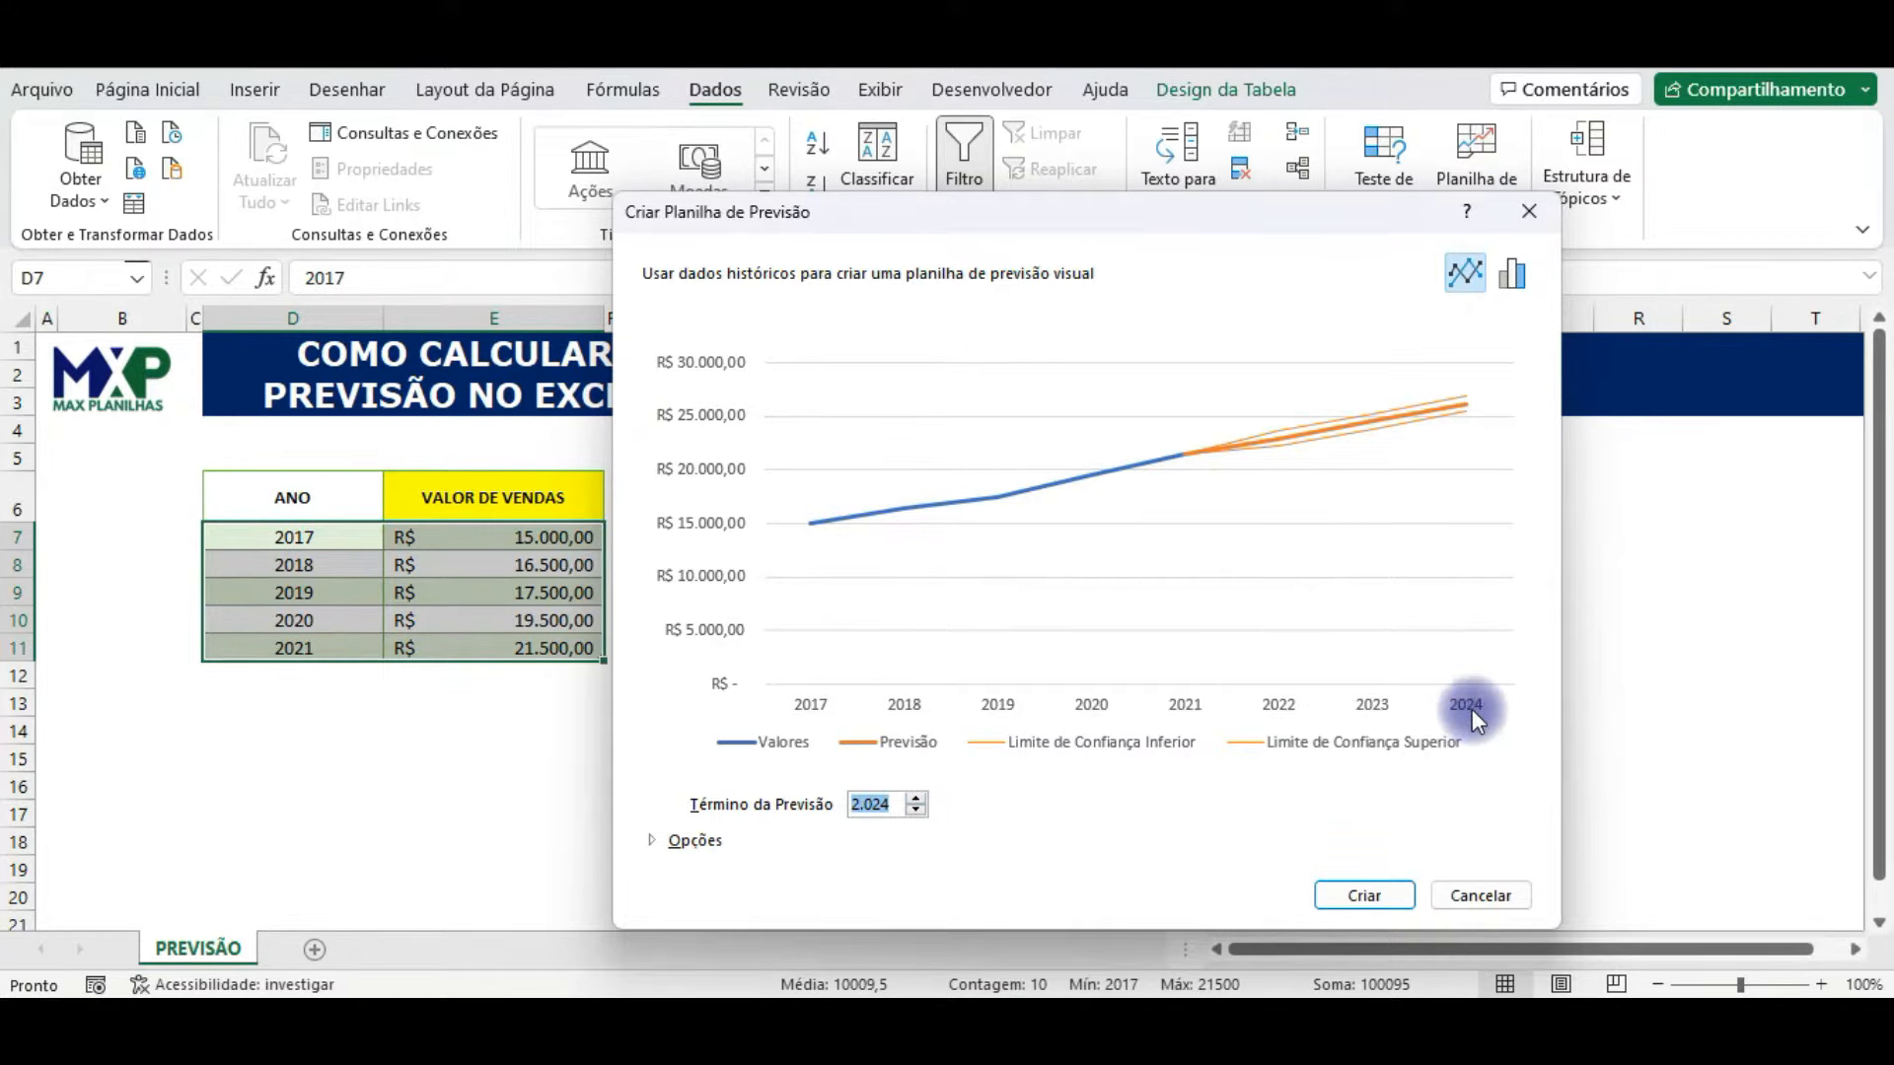
left_click(916, 811)
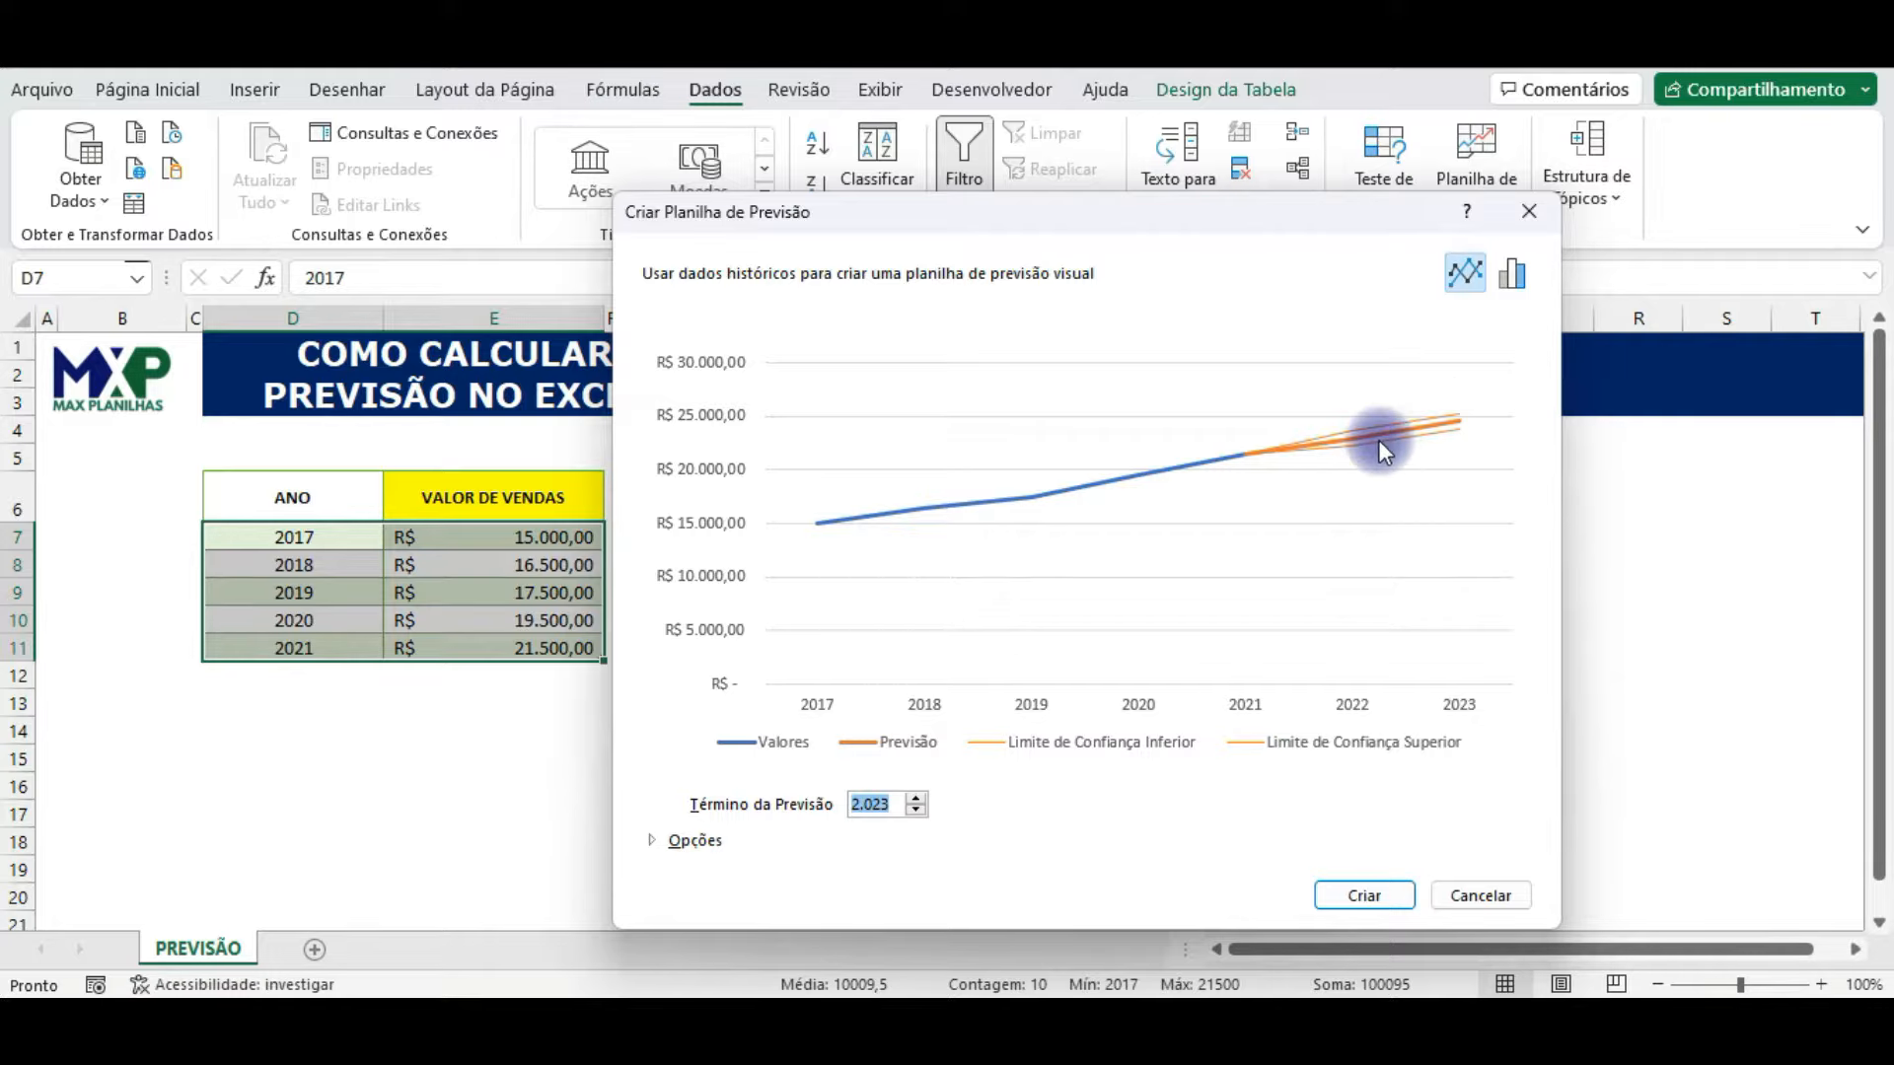
left_click(1511, 276)
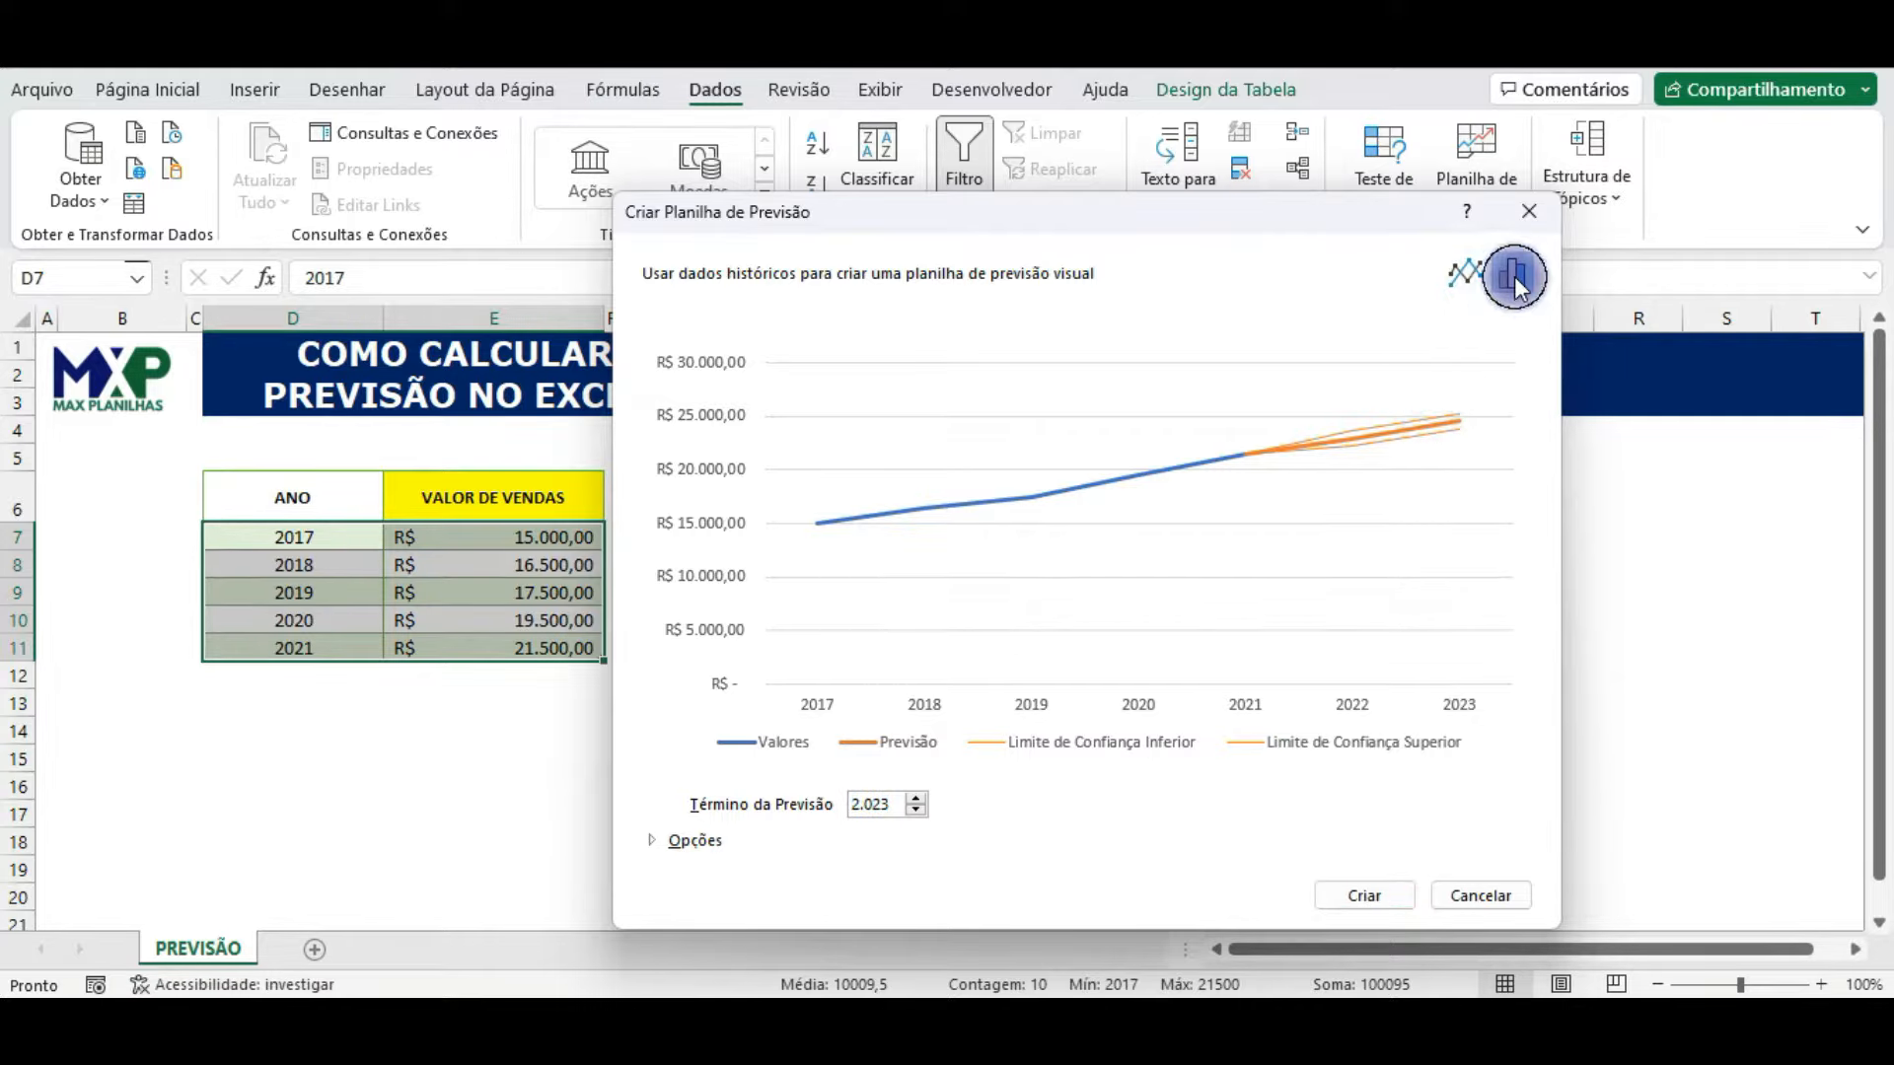
left_click(1465, 274)
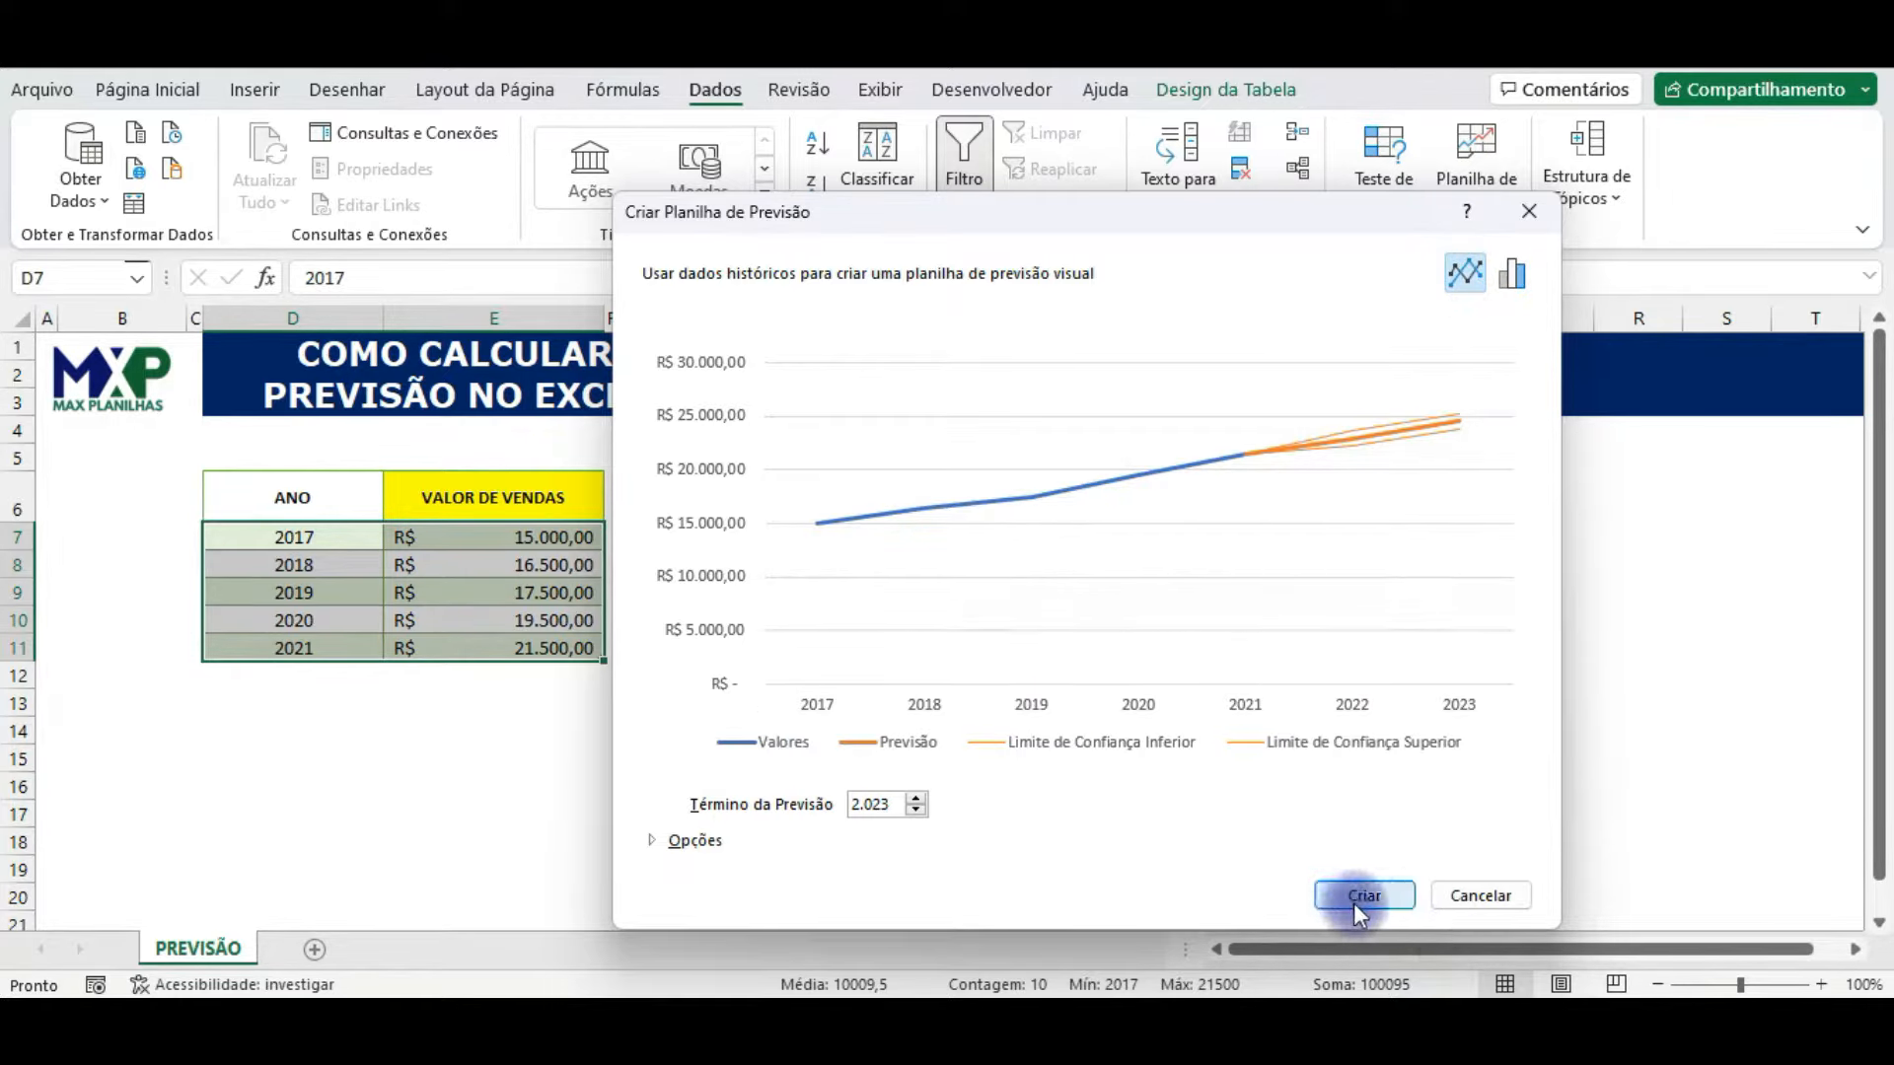
Step: Expand the forecast options and reposition the dialog so that all its settings fit on screen
left_click(655, 839)
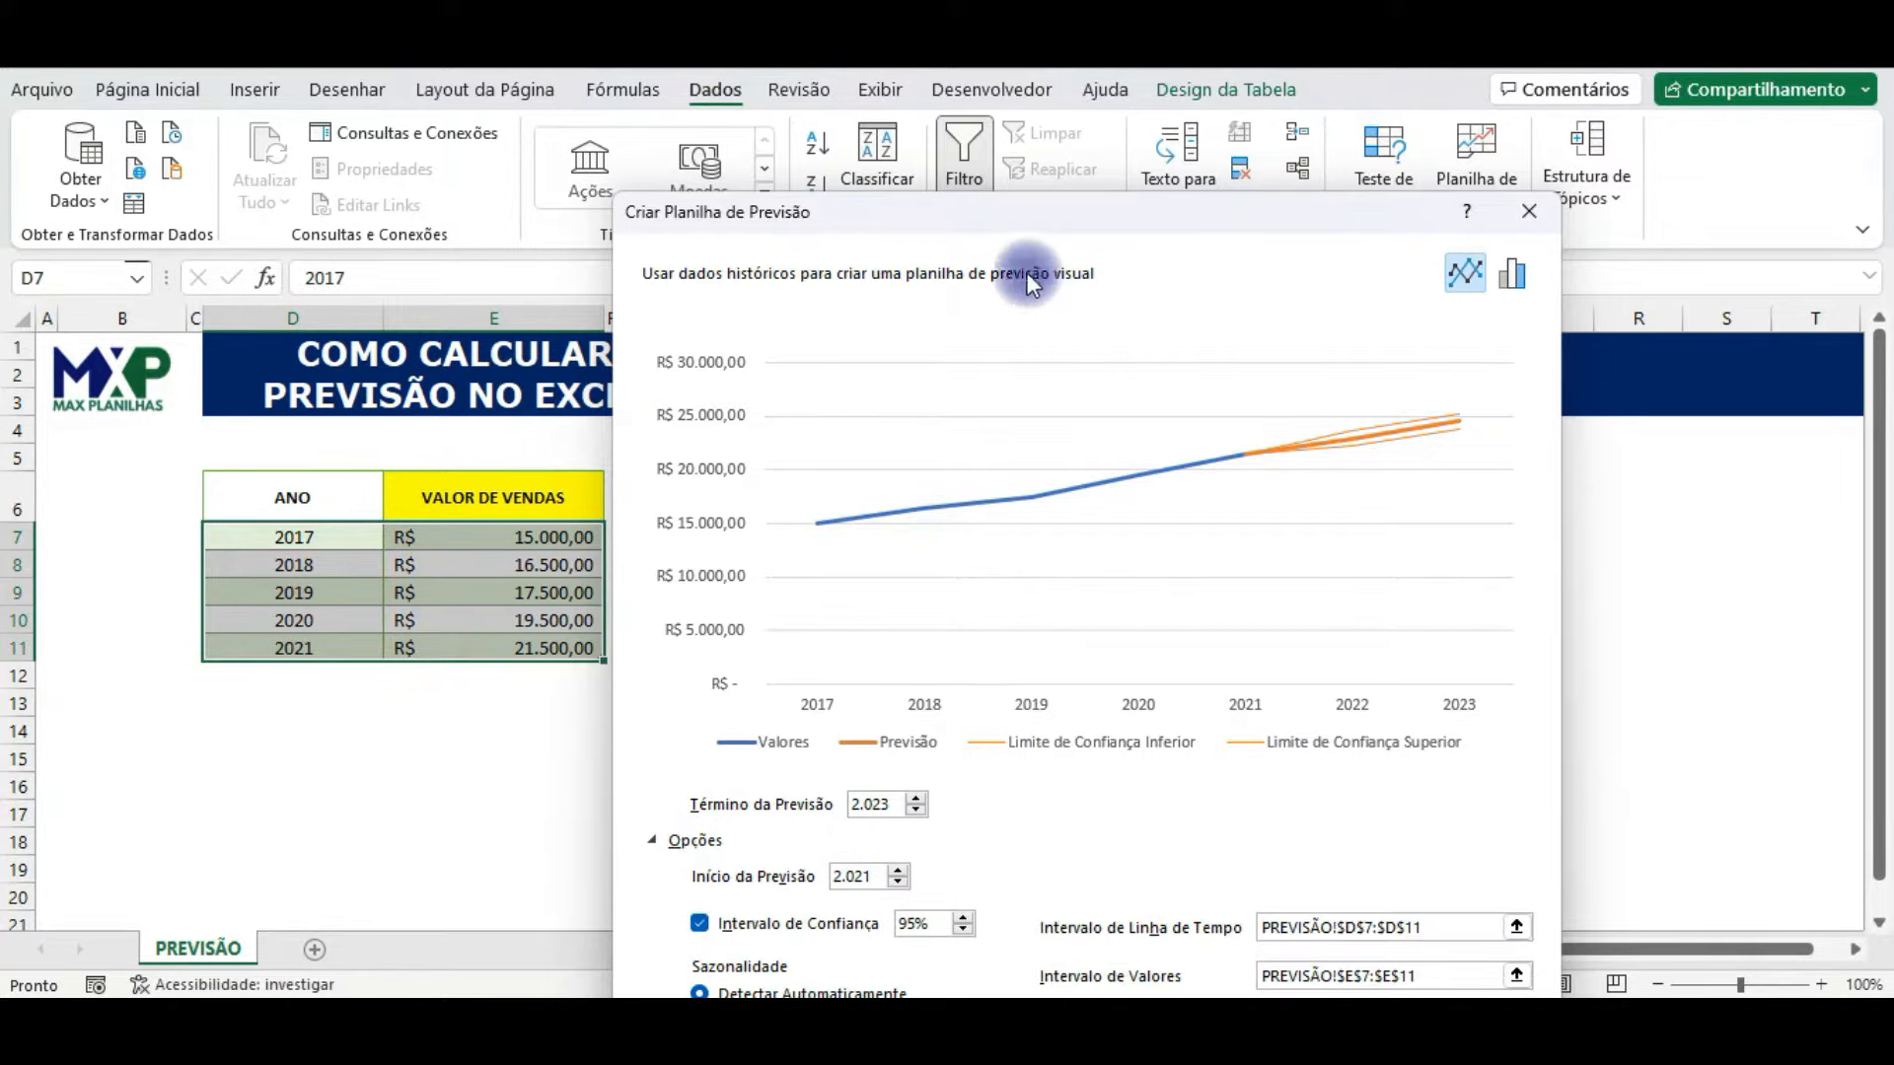
left_click_drag(979, 201, 756, 102)
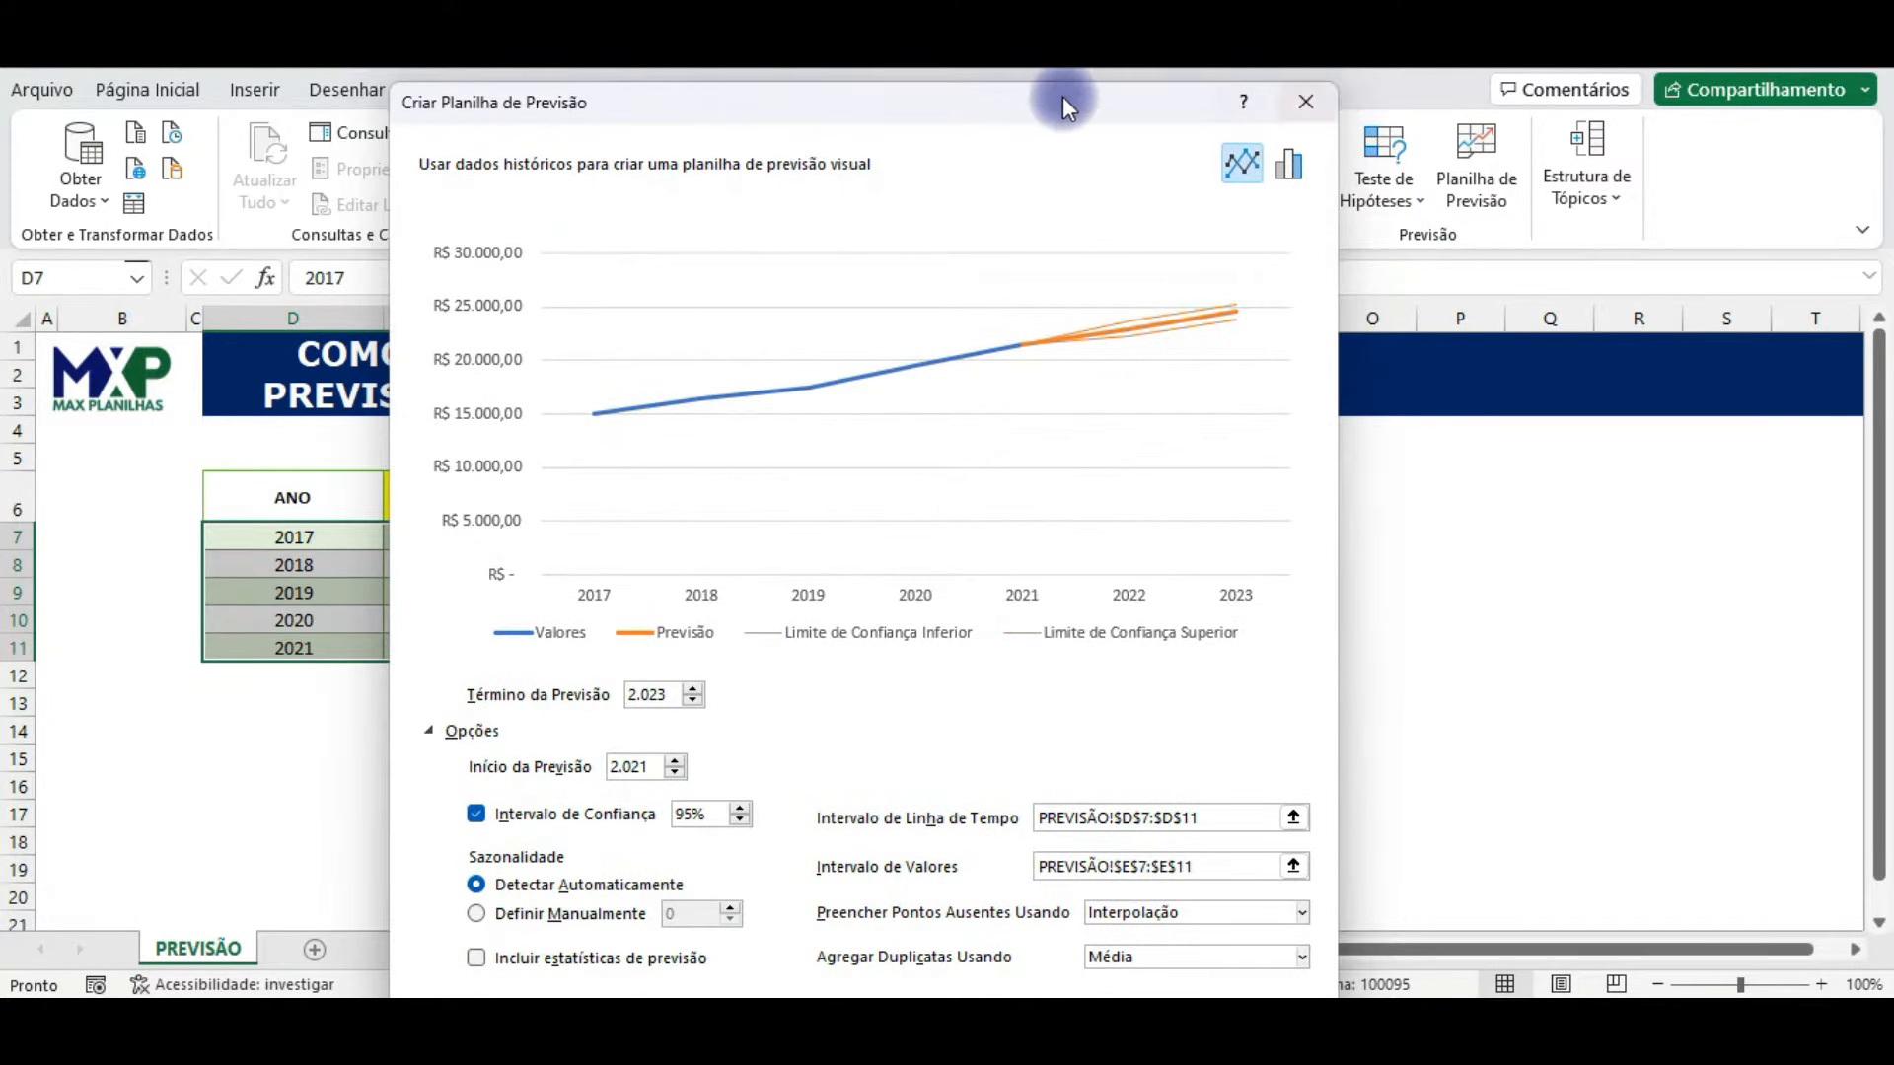
left_click_drag(1028, 99, 1020, 27)
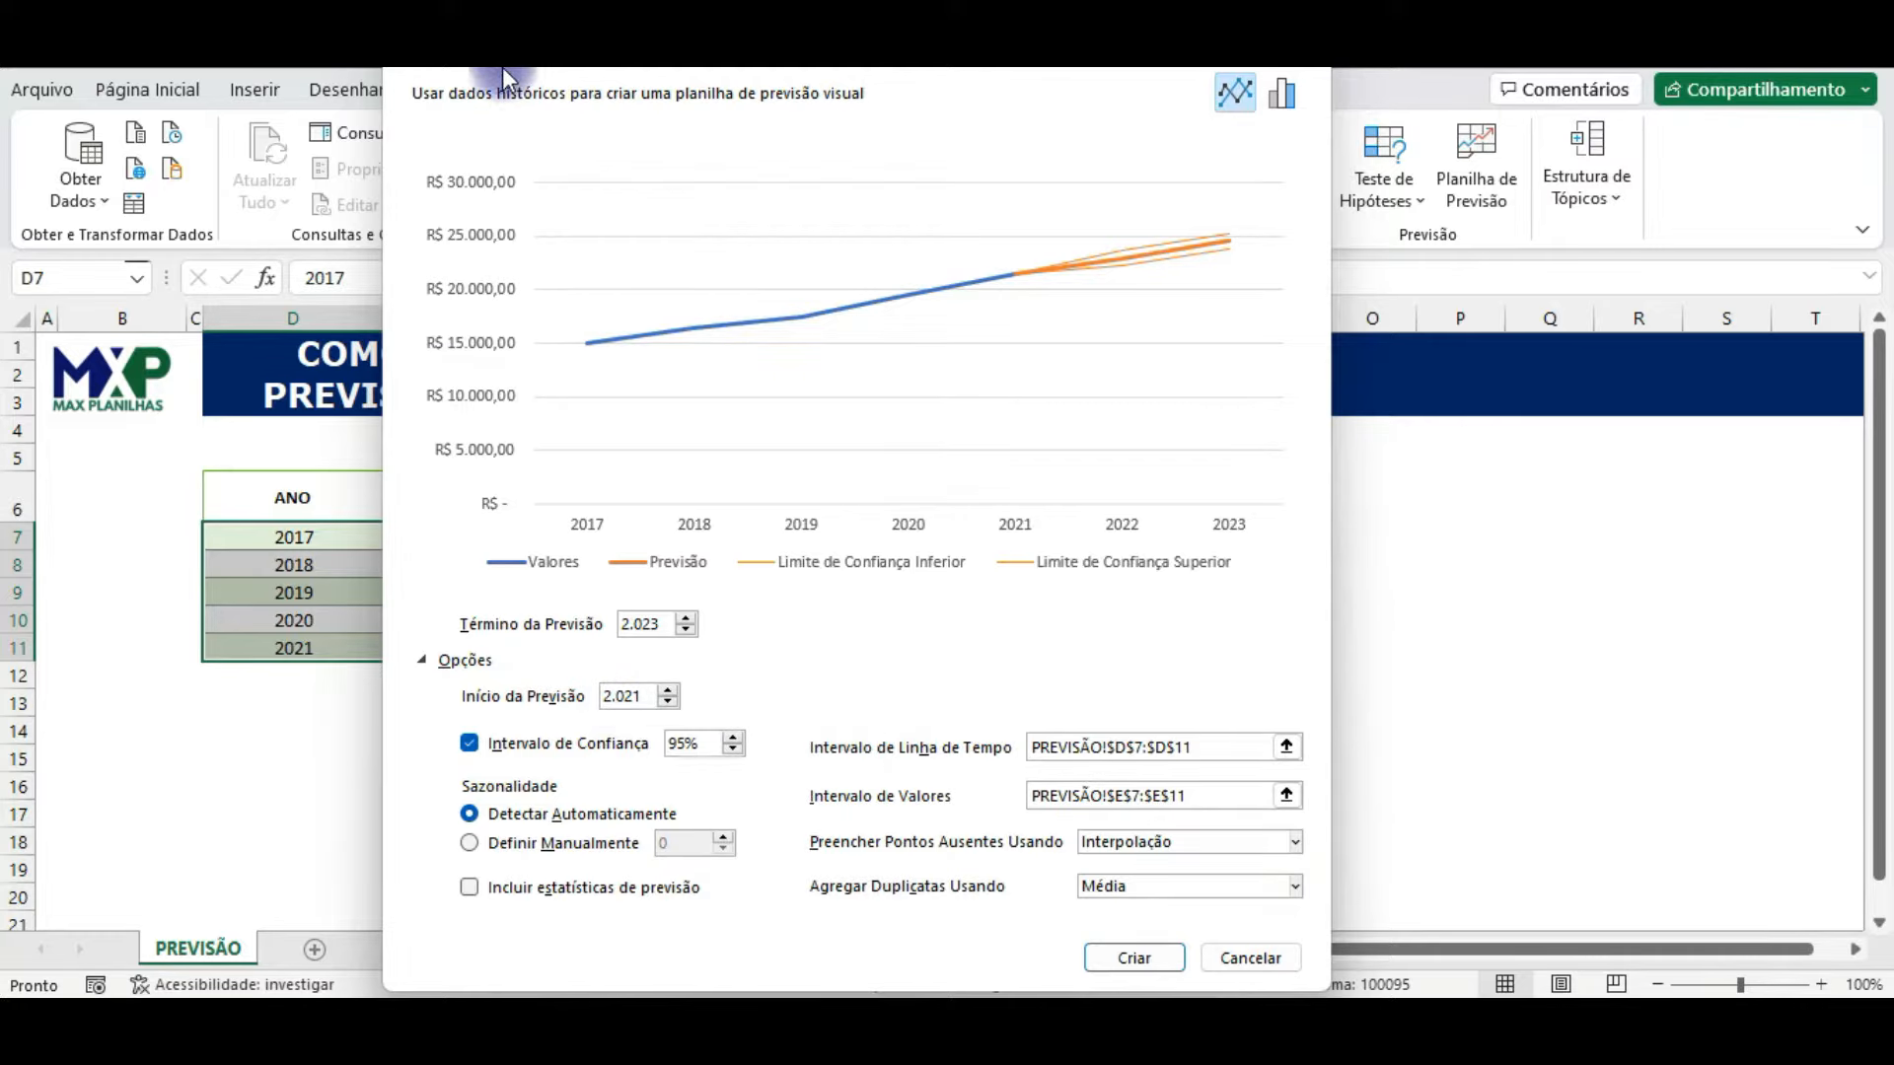
left_click_drag(501, 67, 570, 73)
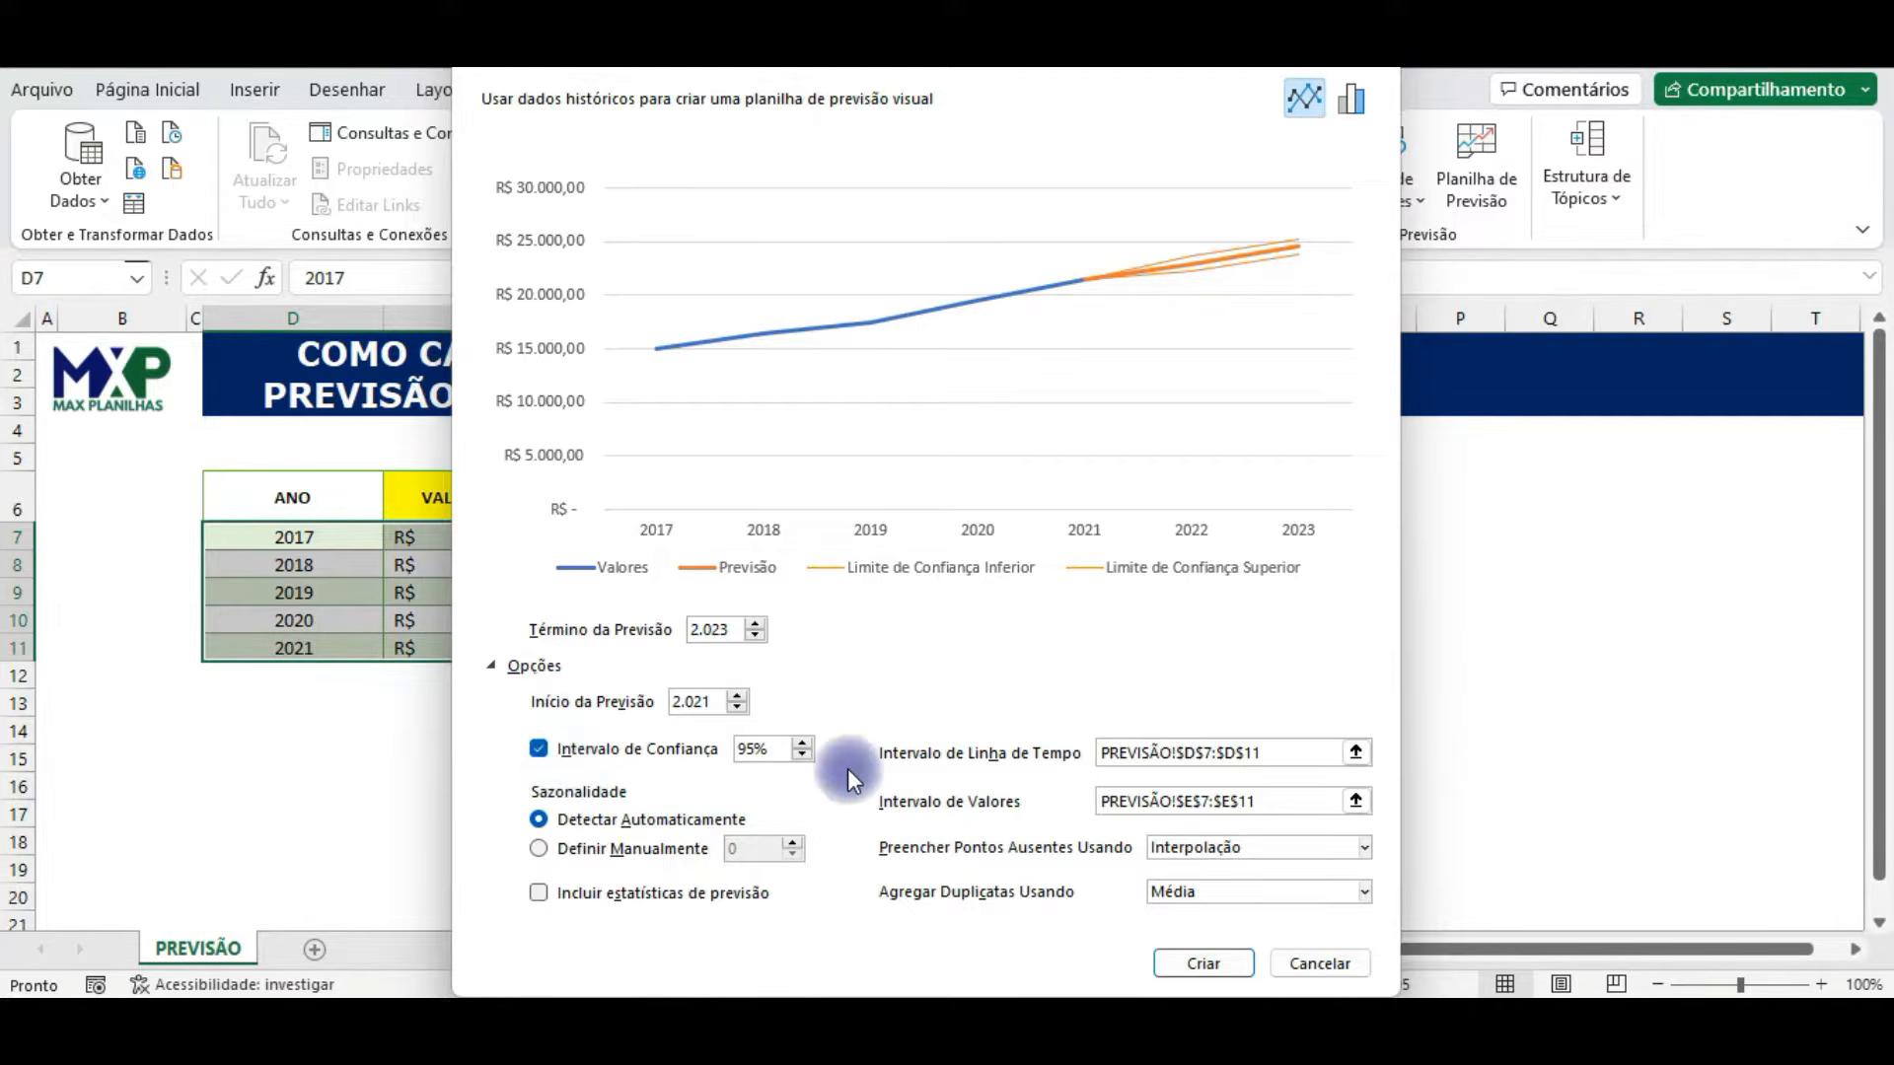
Step: Try lowering the forecast's confidence interval to 90%
left_click(803, 755)
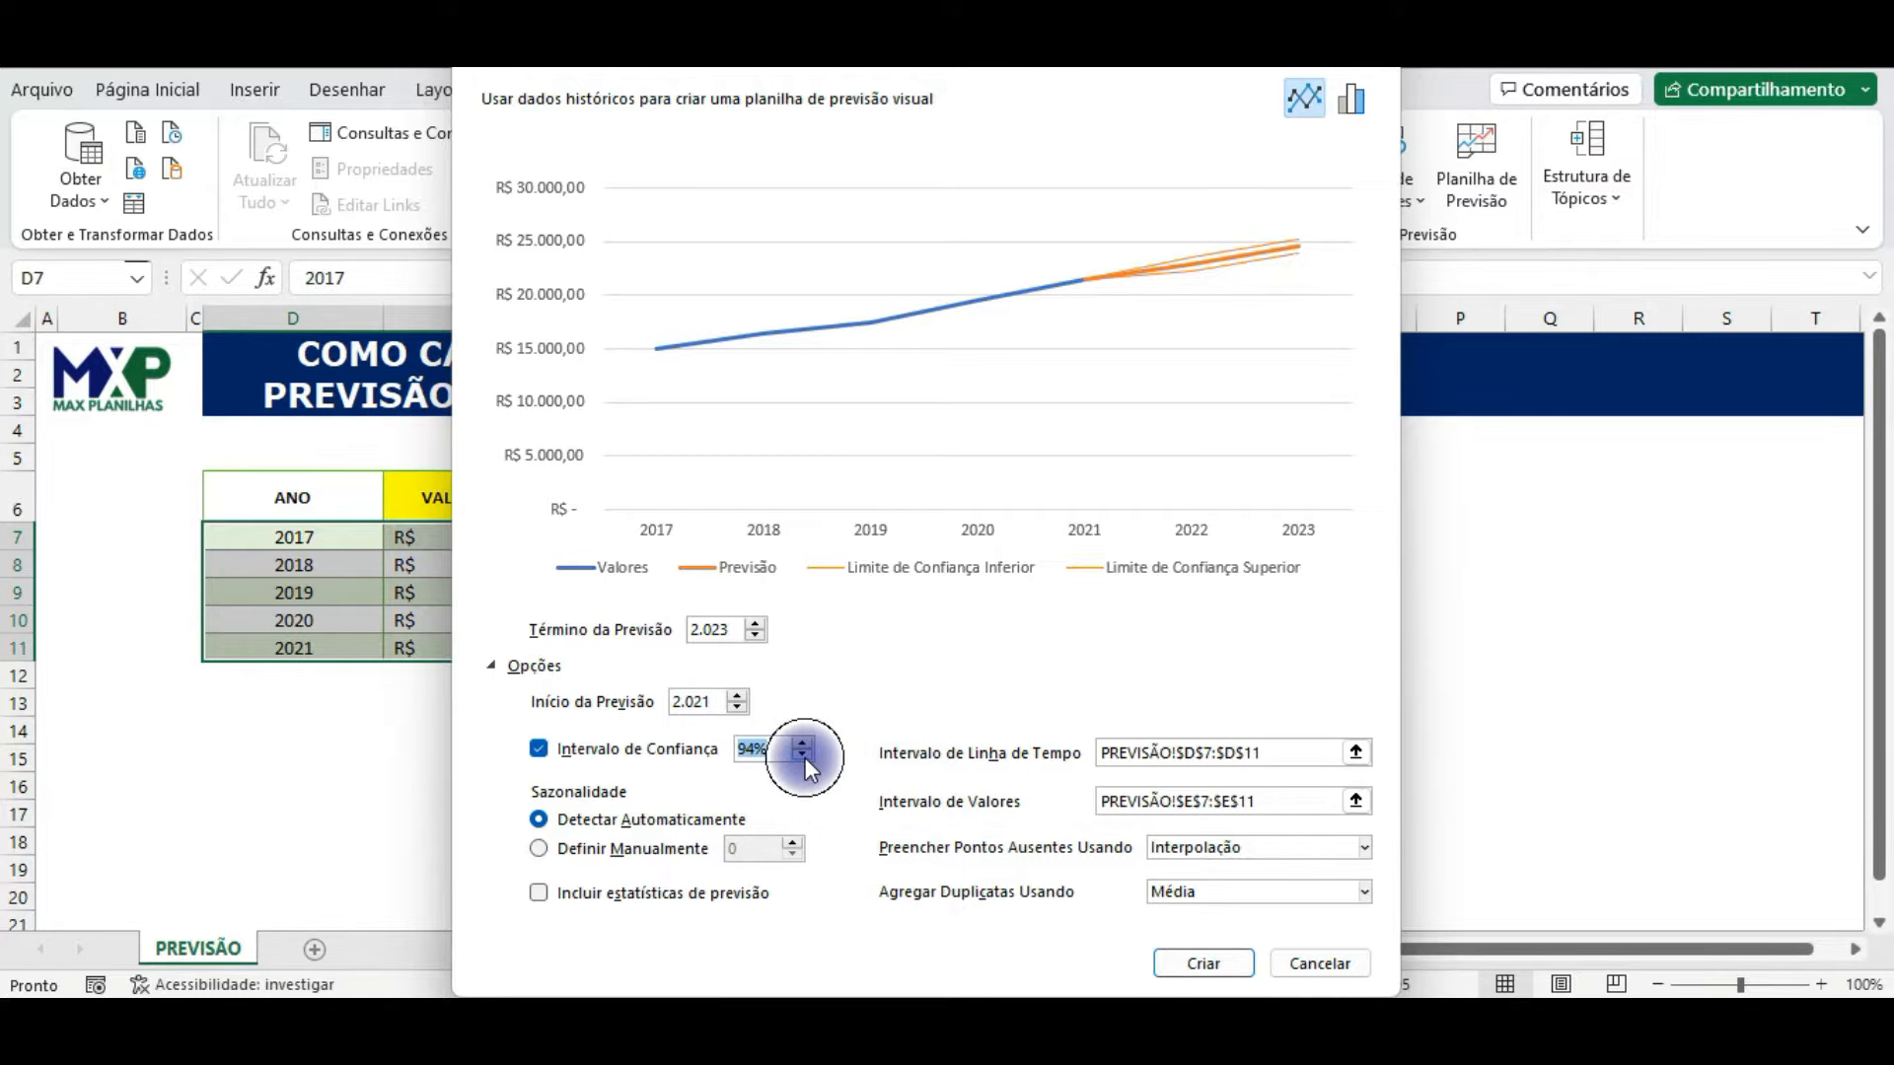
left_click(803, 757)
left_click(802, 757)
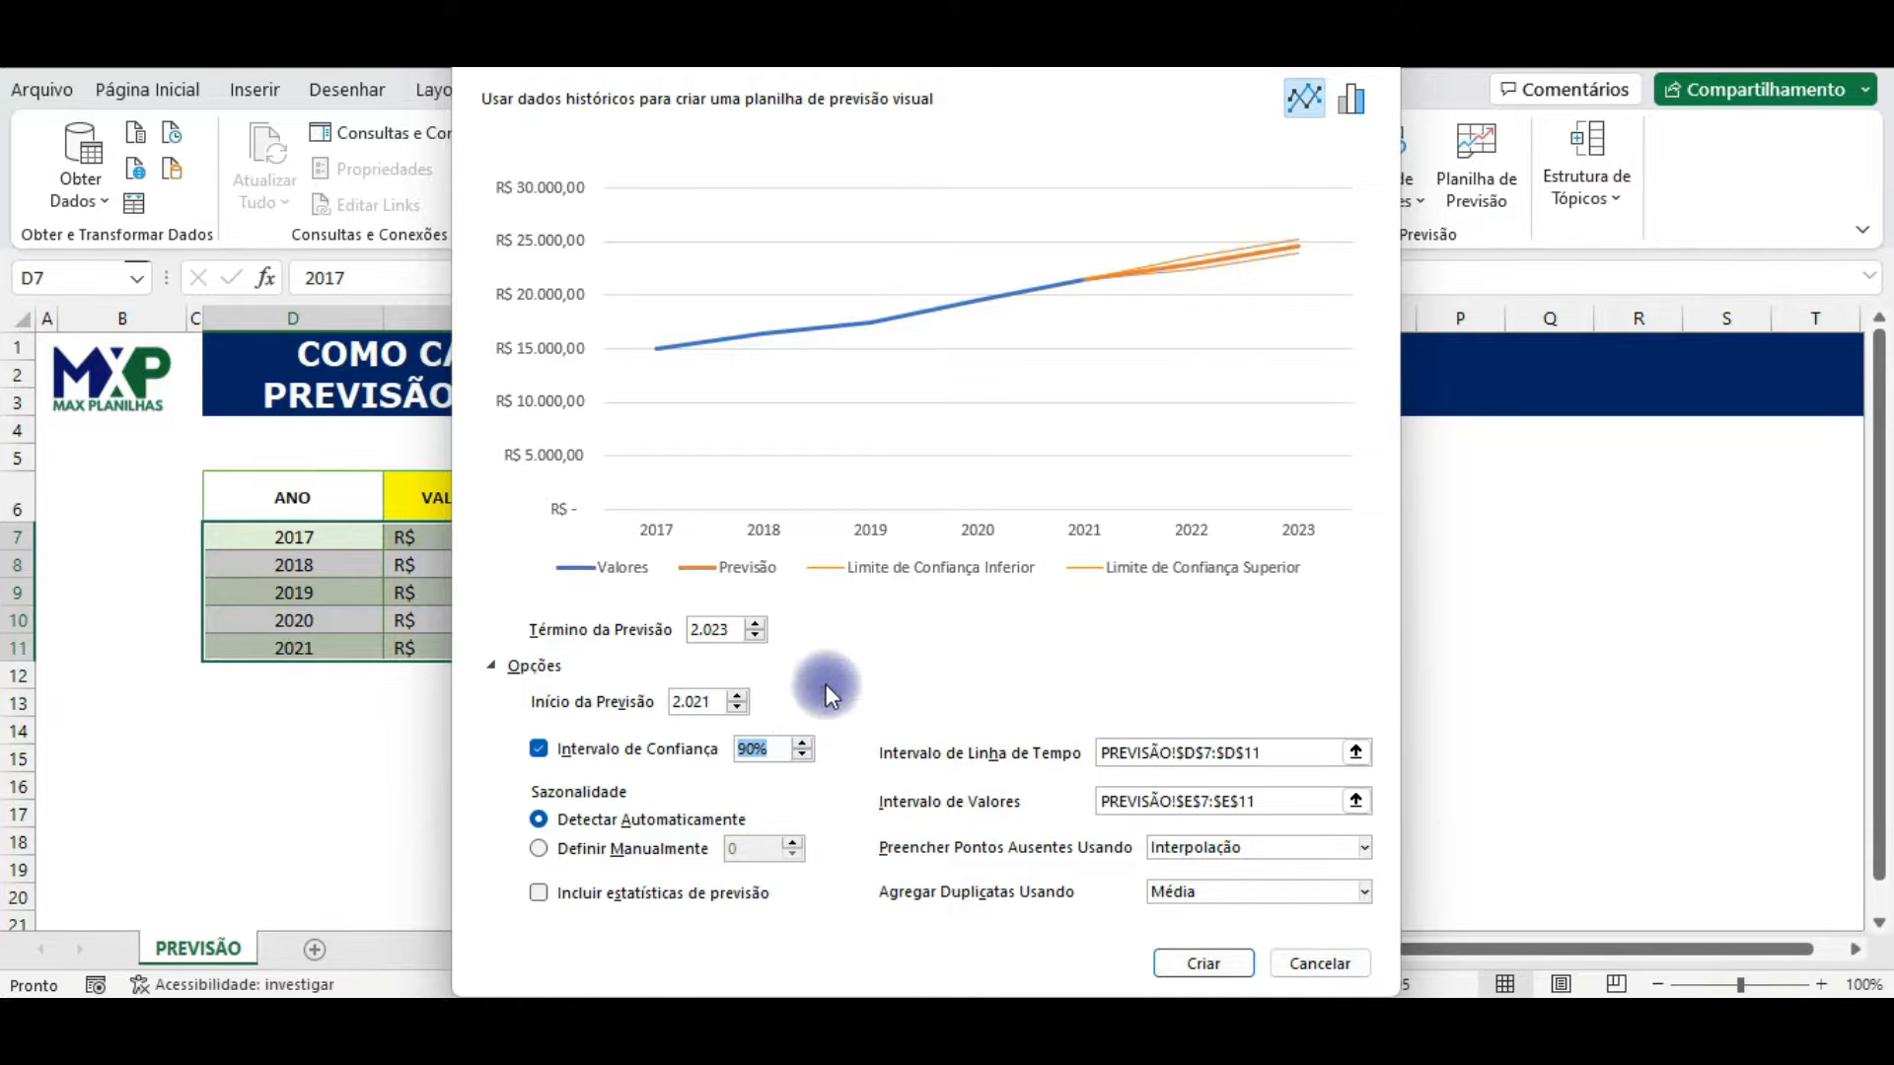
Step: Try raising the forecast's confidence interval to 99,99%
left_click(801, 742)
left_click(802, 742)
left_click(802, 742)
left_click(802, 742)
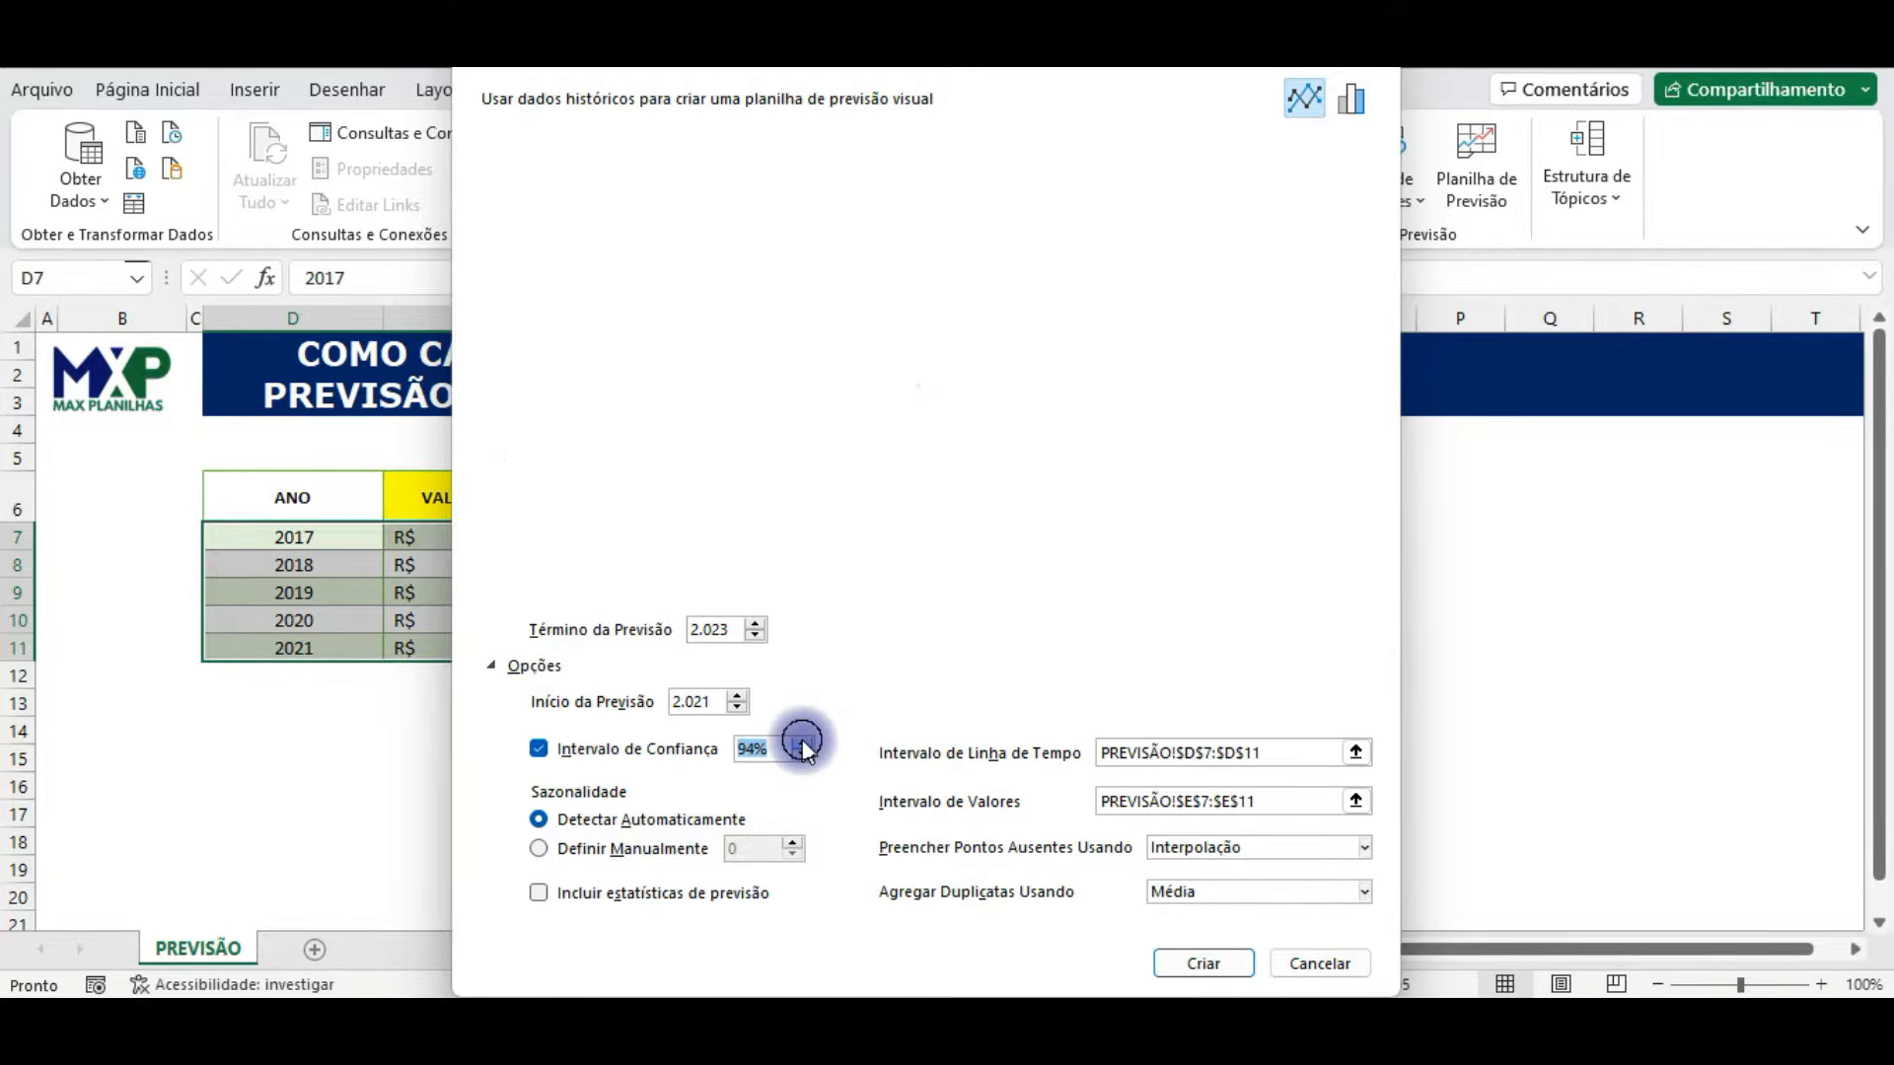
left_click(802, 742)
left_click(801, 742)
left_click(802, 742)
left_click(802, 741)
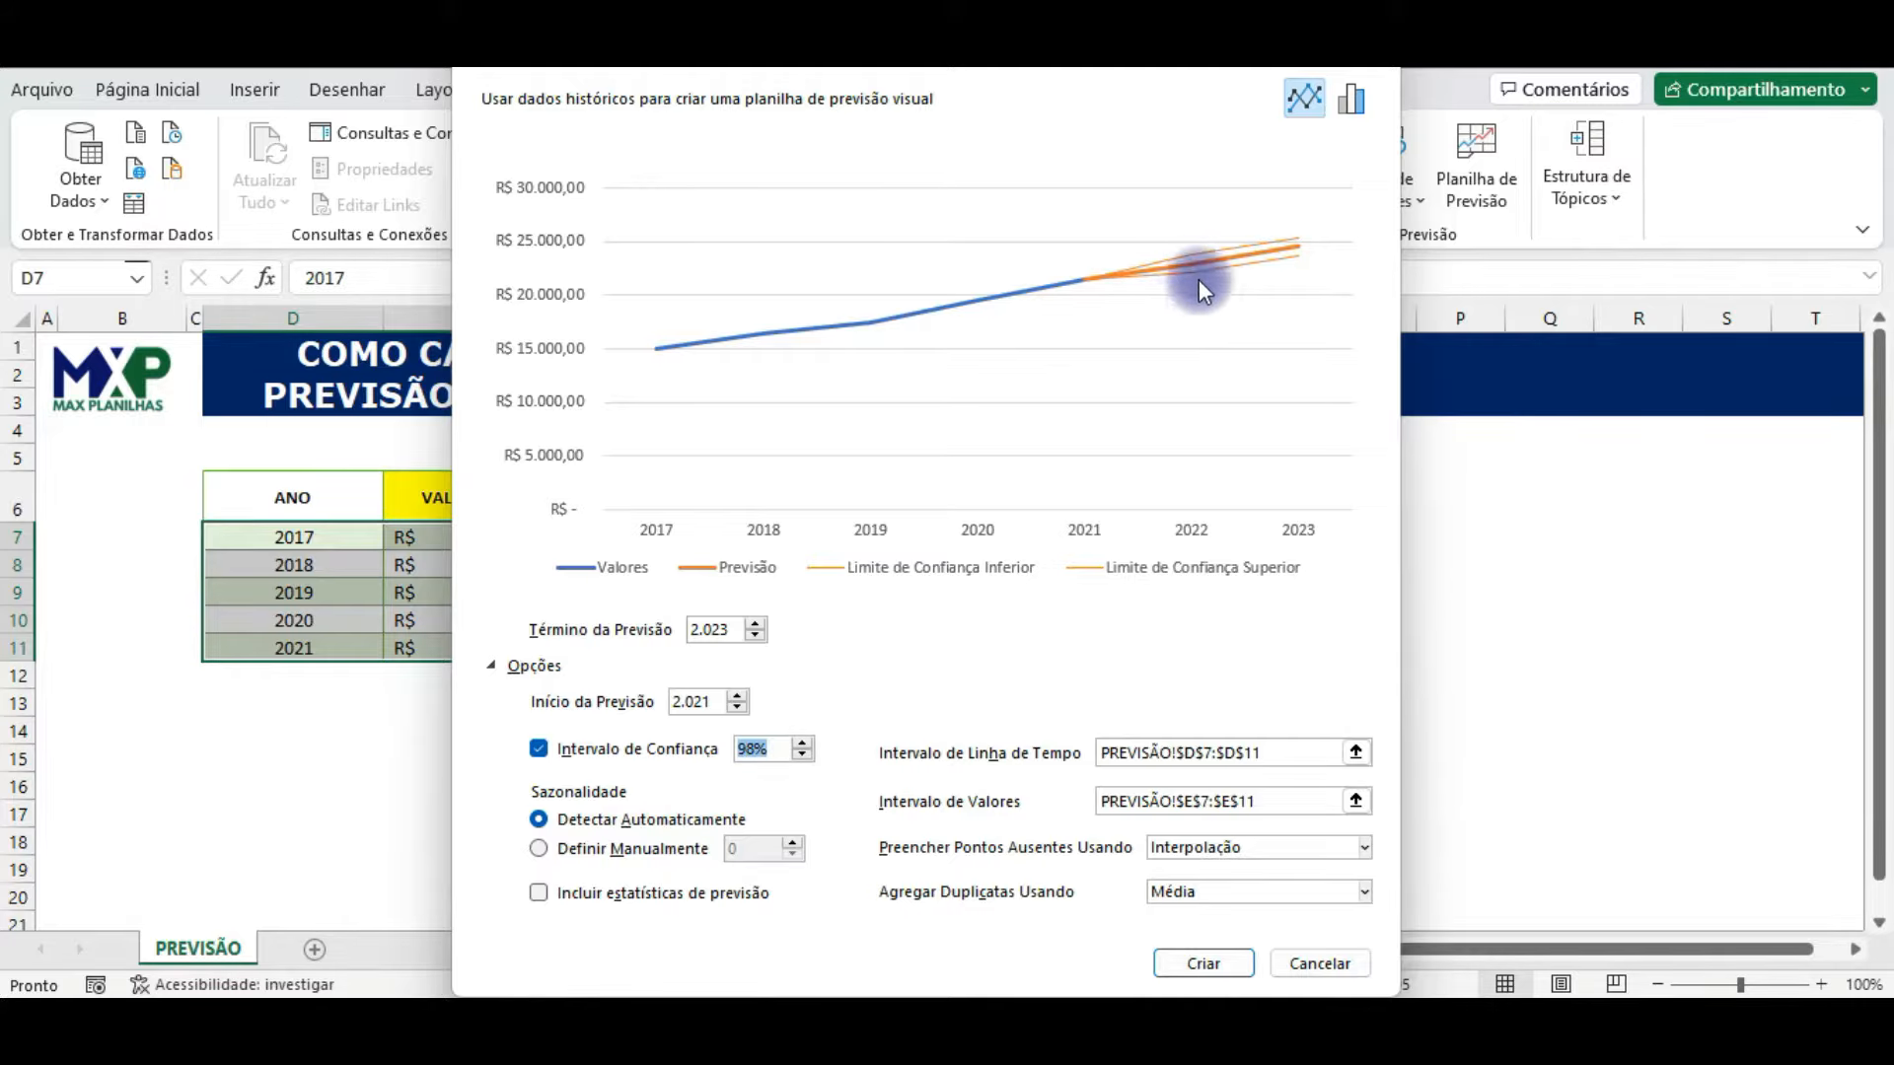
left_click(801, 742)
left_click(802, 742)
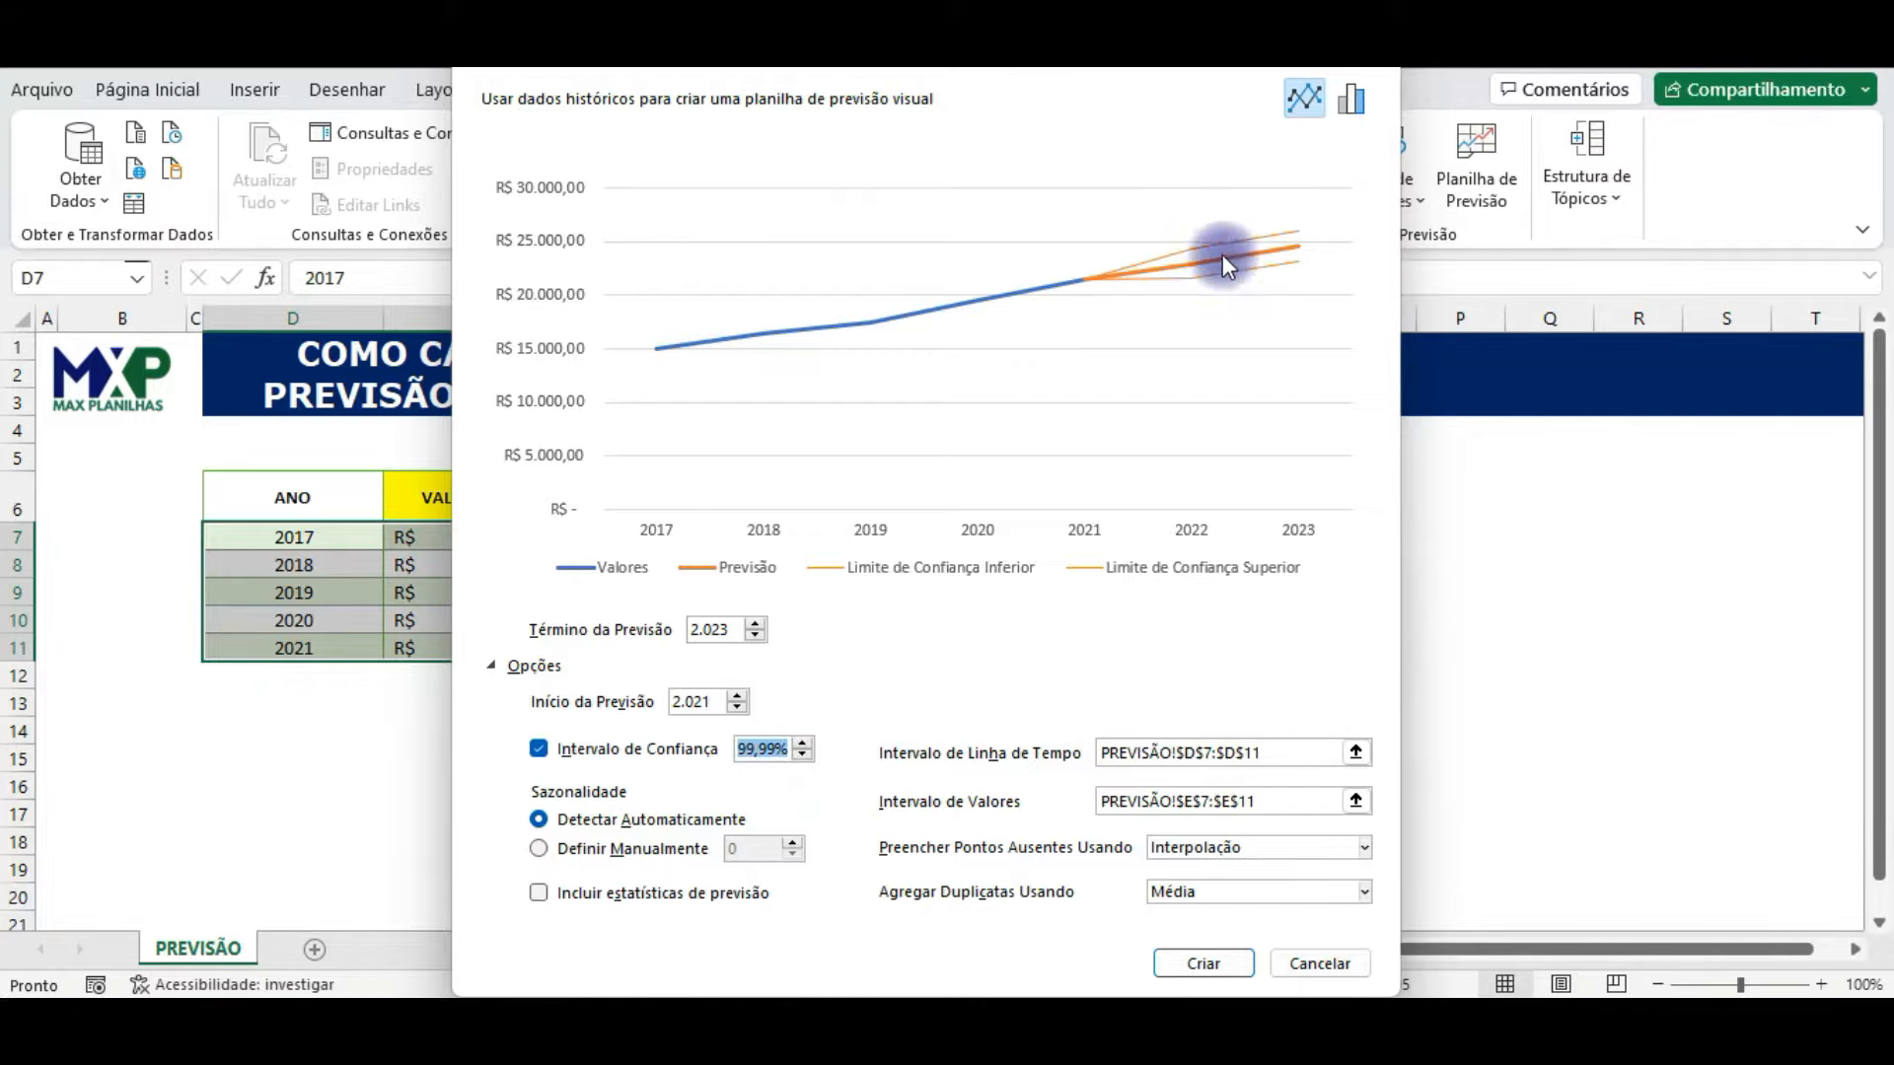
Step: Return the forecast's confidence interval to 95%
left_click(802, 757)
left_click(801, 757)
left_click(802, 756)
left_click(805, 756)
left_click(805, 756)
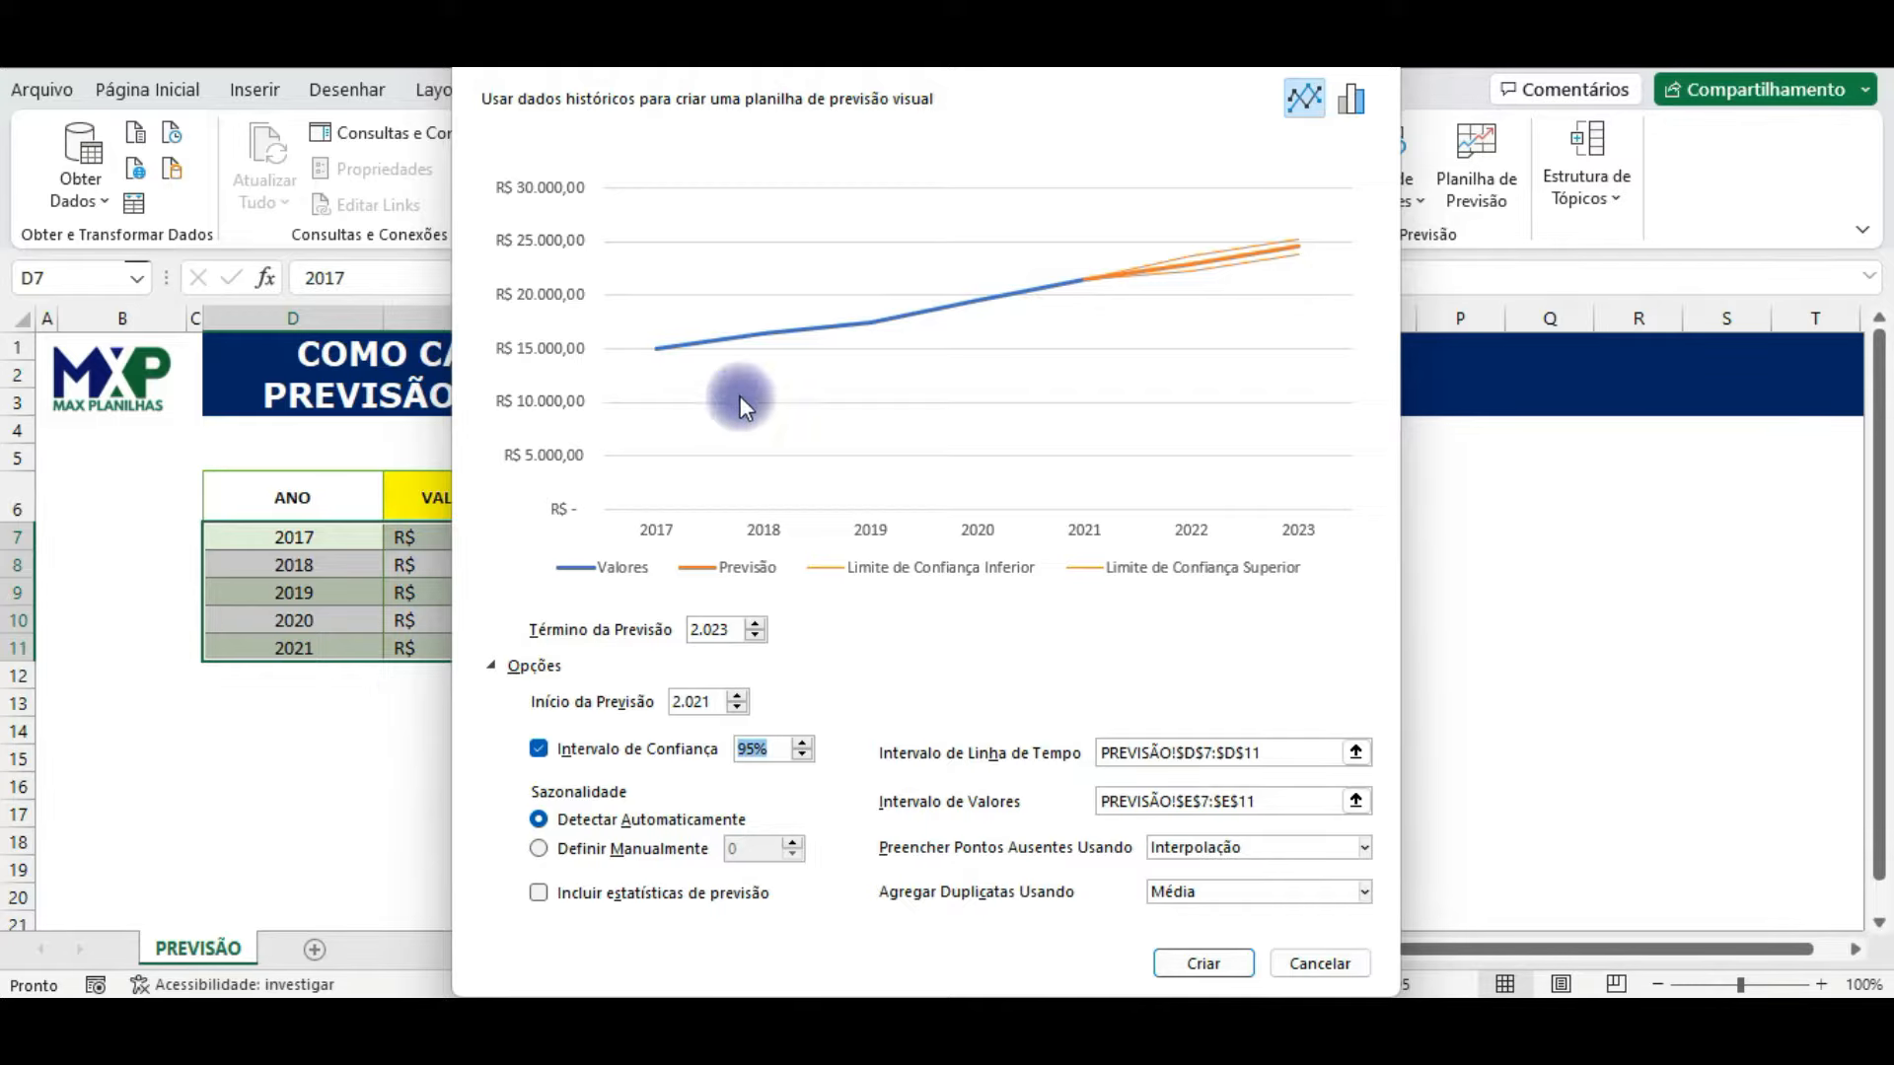
Step: Uncover the source table, try defining the seasonality manually, and return it to automatic detection
left_click_drag(848, 67, 1043, 40)
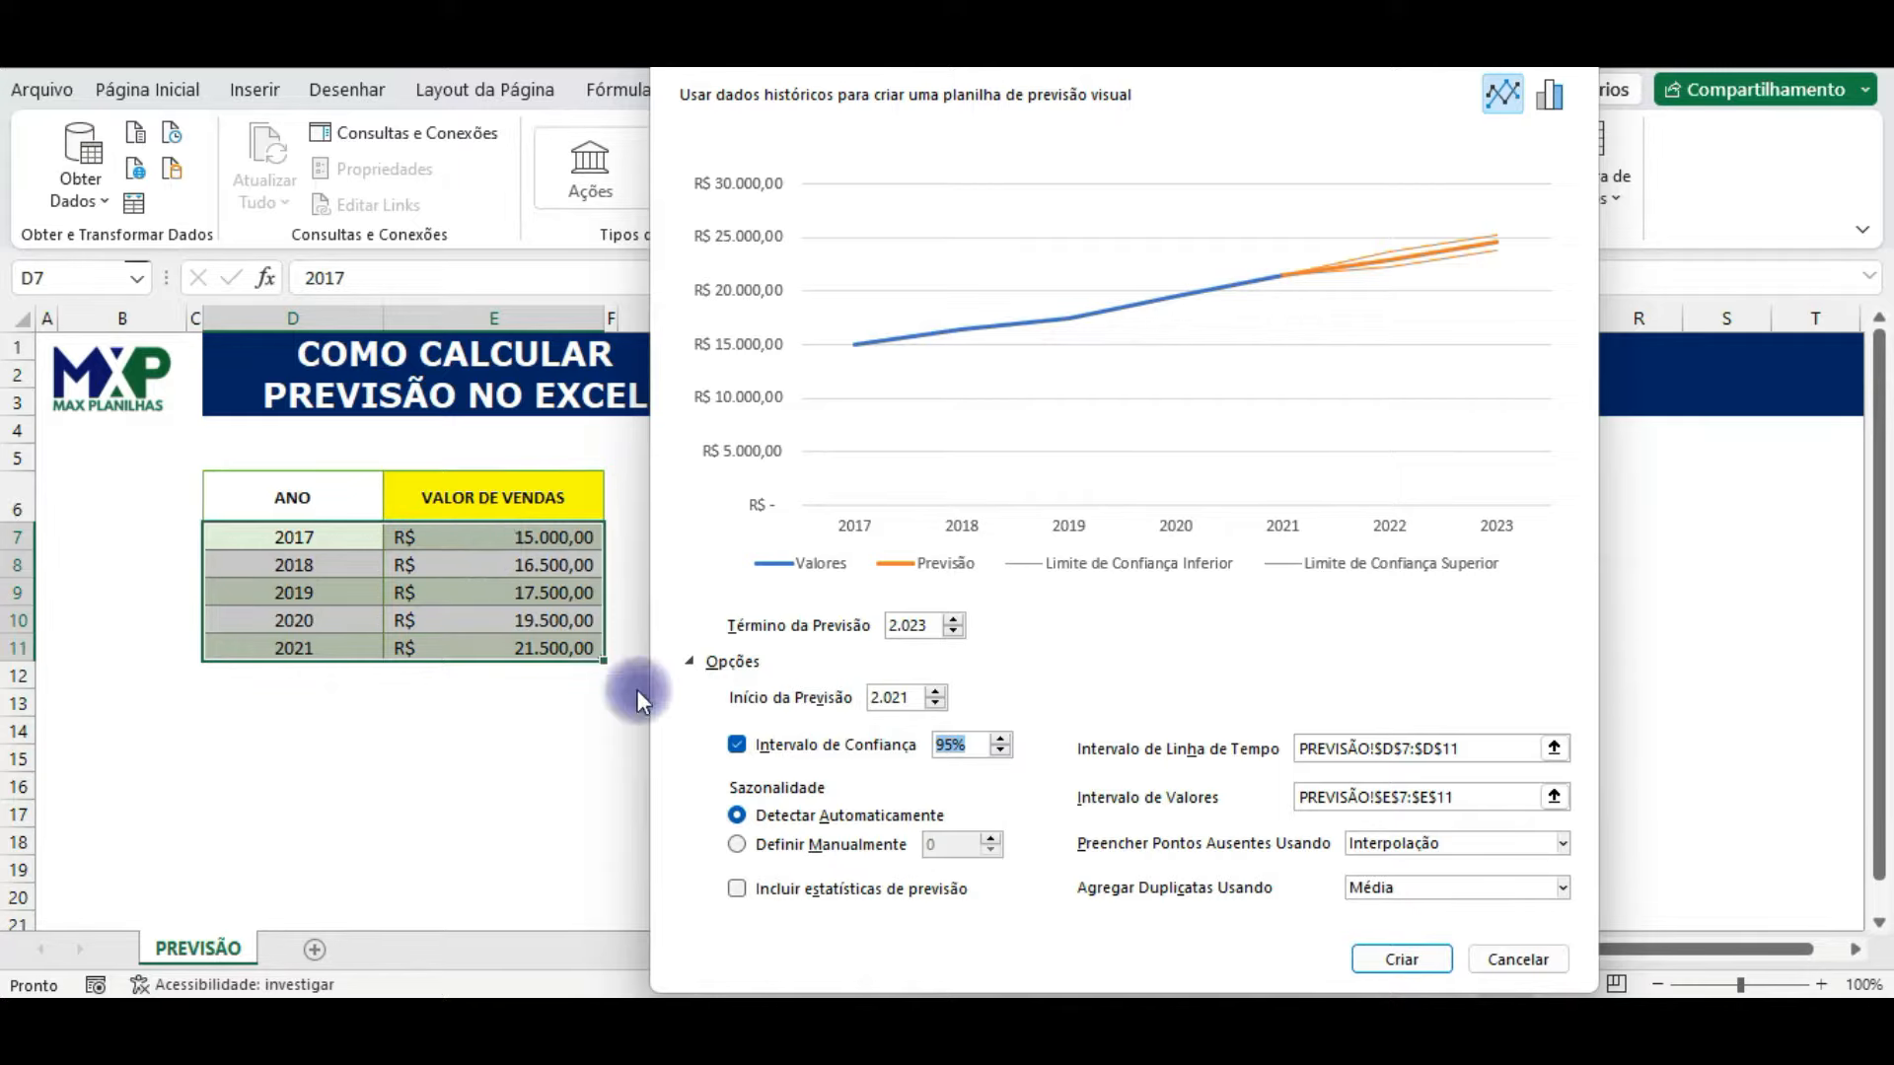
left_click(737, 842)
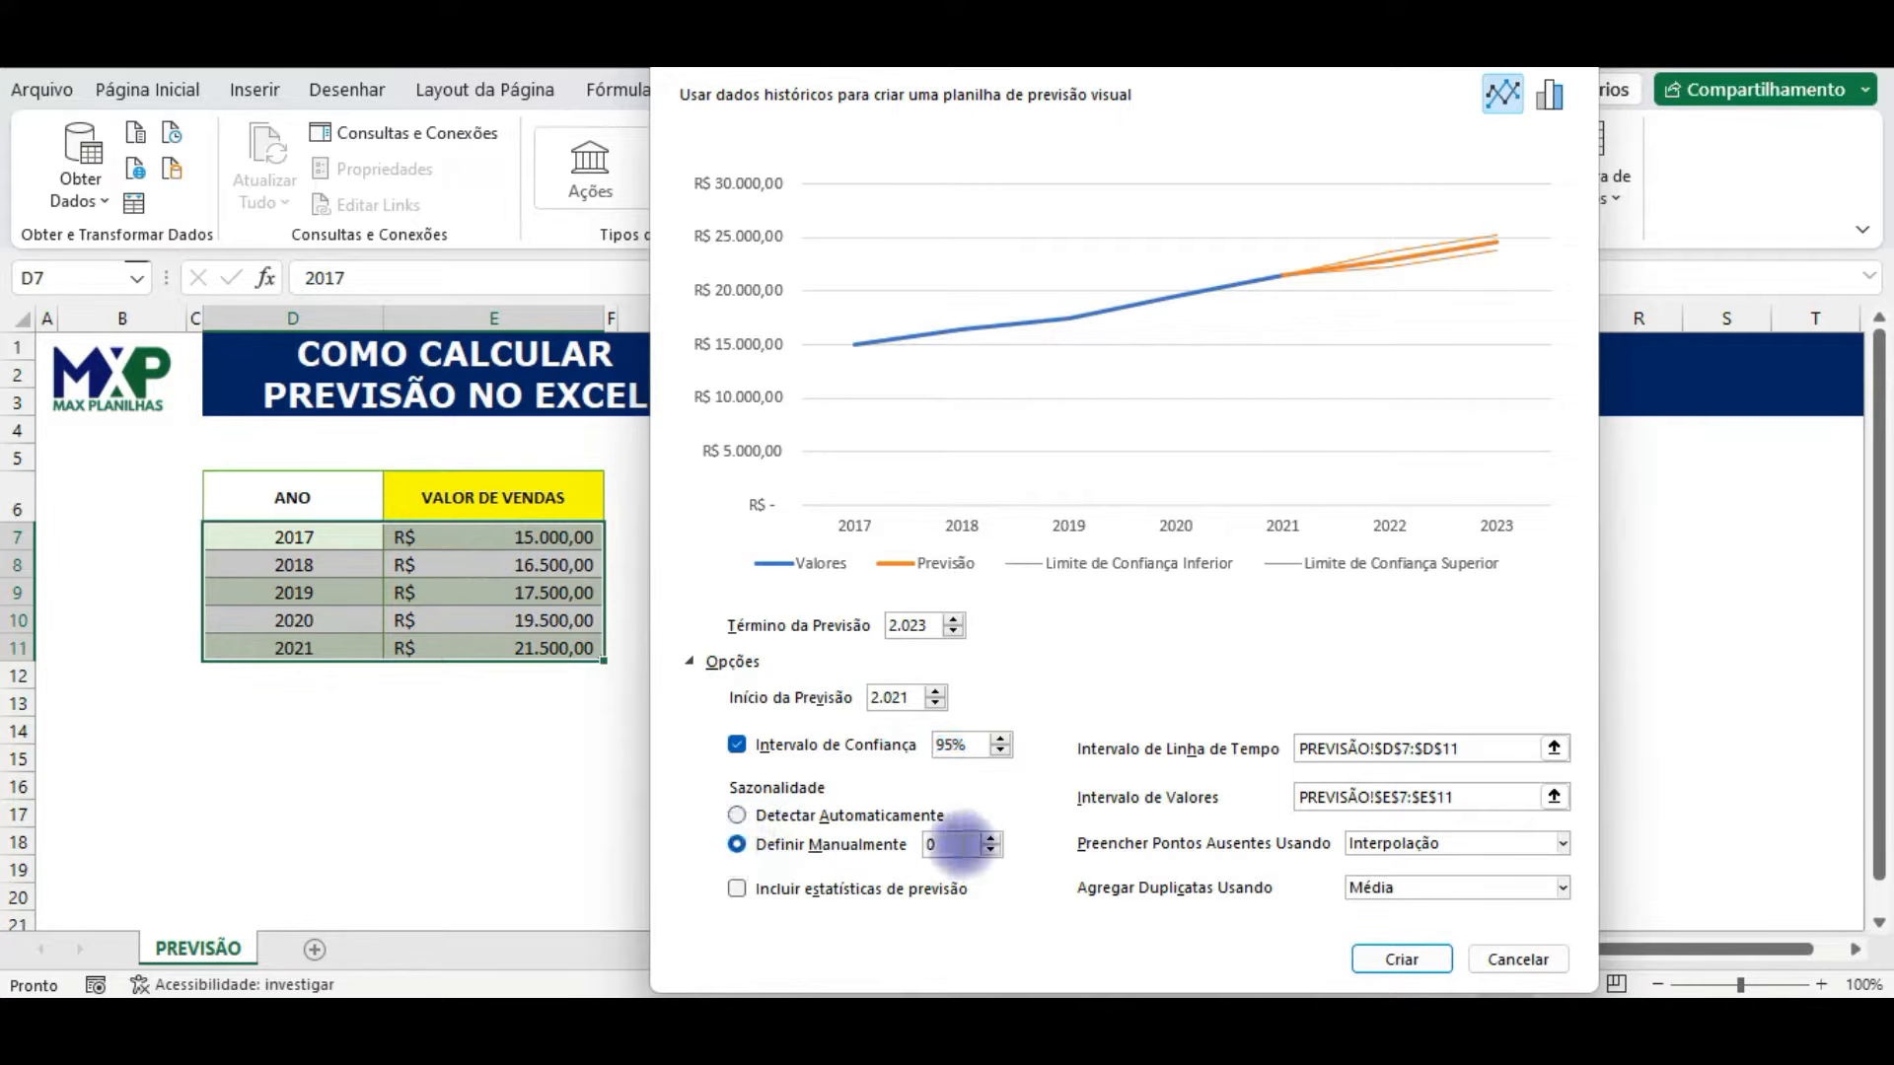
left_click(737, 815)
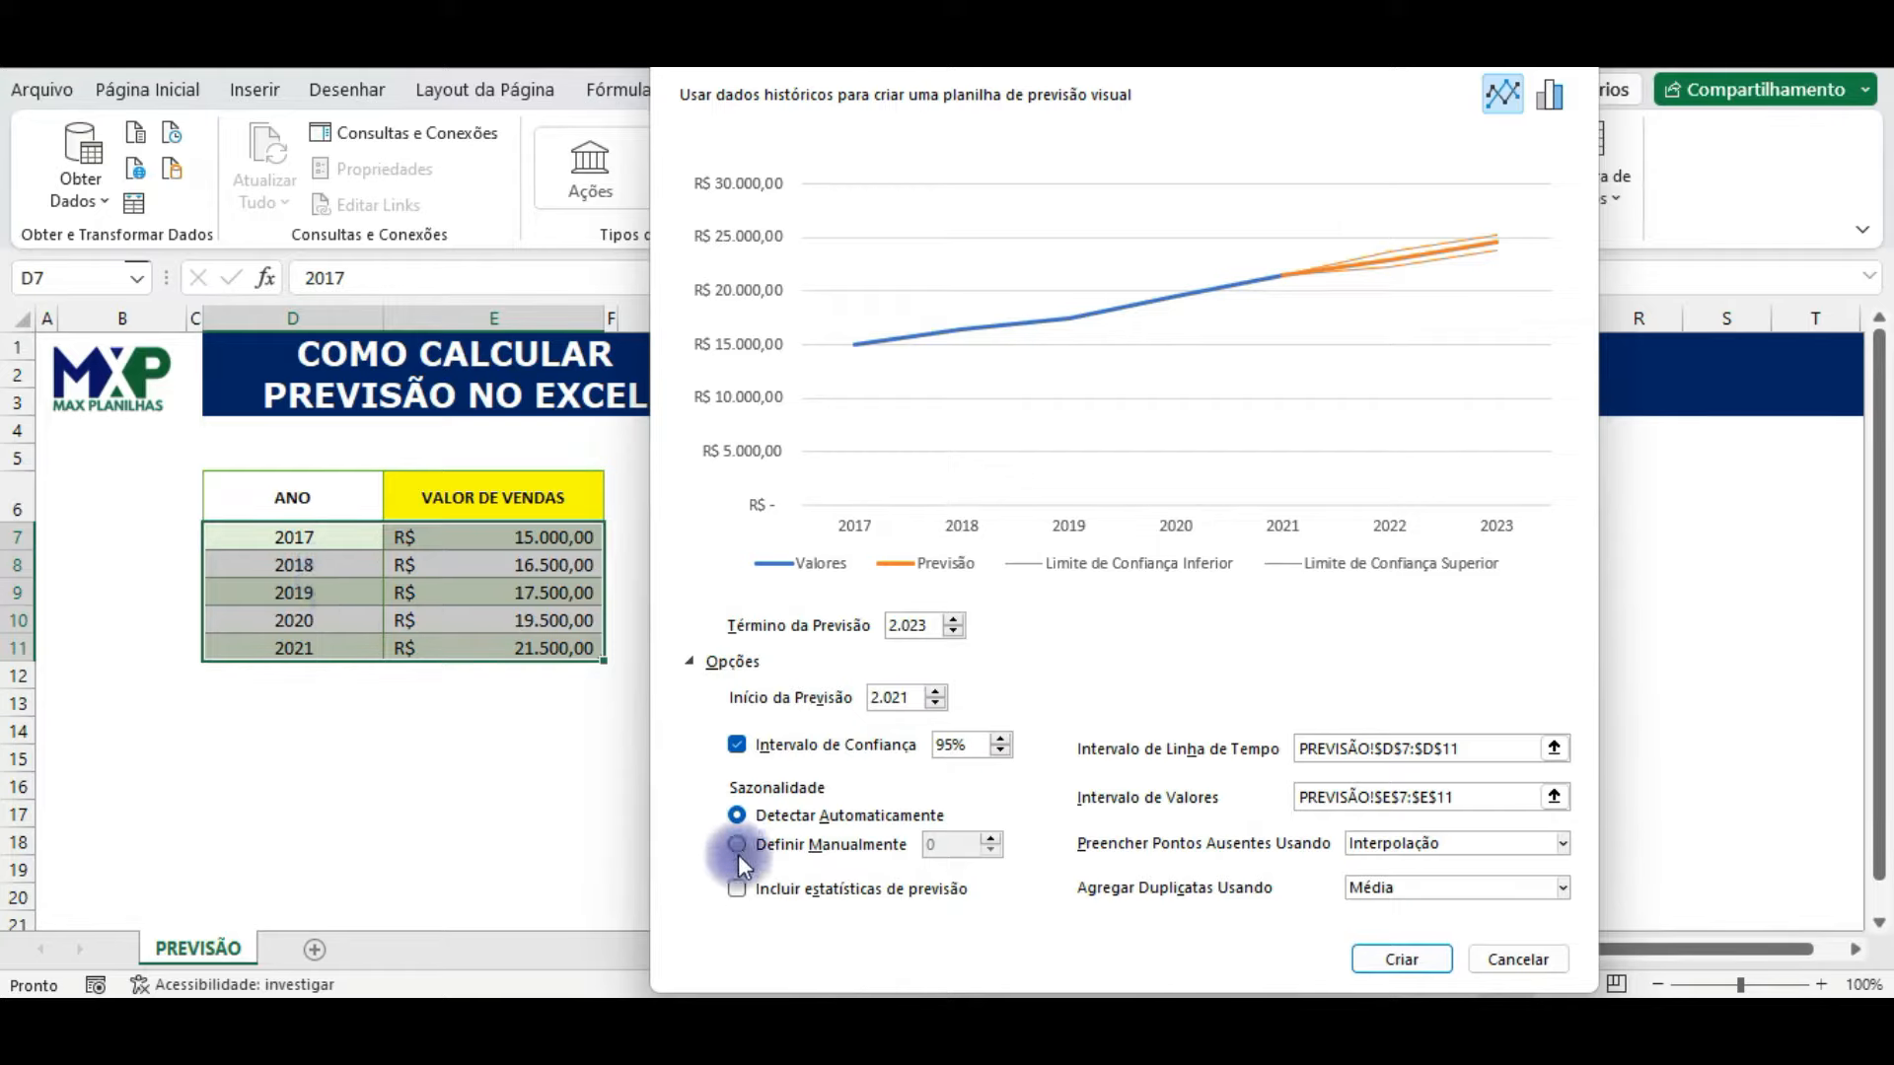
Step: Include the forecast statistics in the forecast sheet
left_click(740, 887)
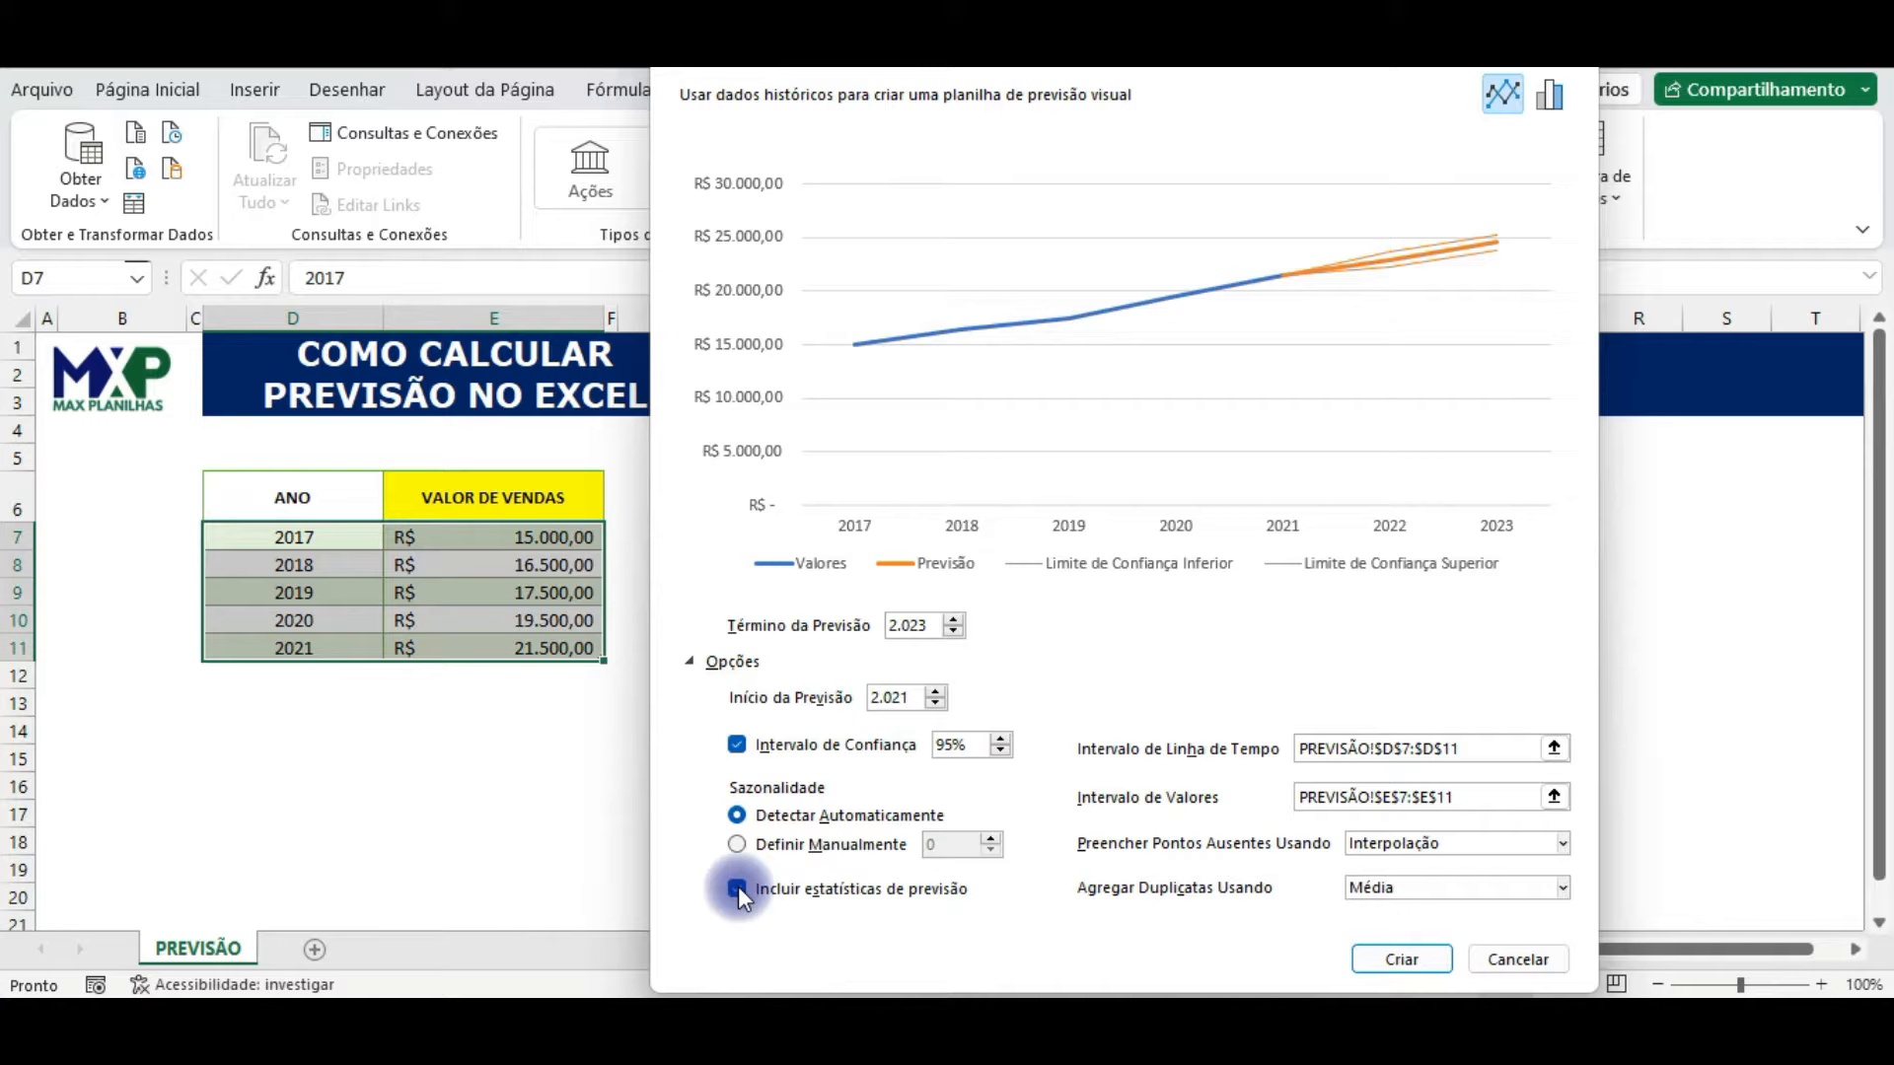
left_click(739, 888)
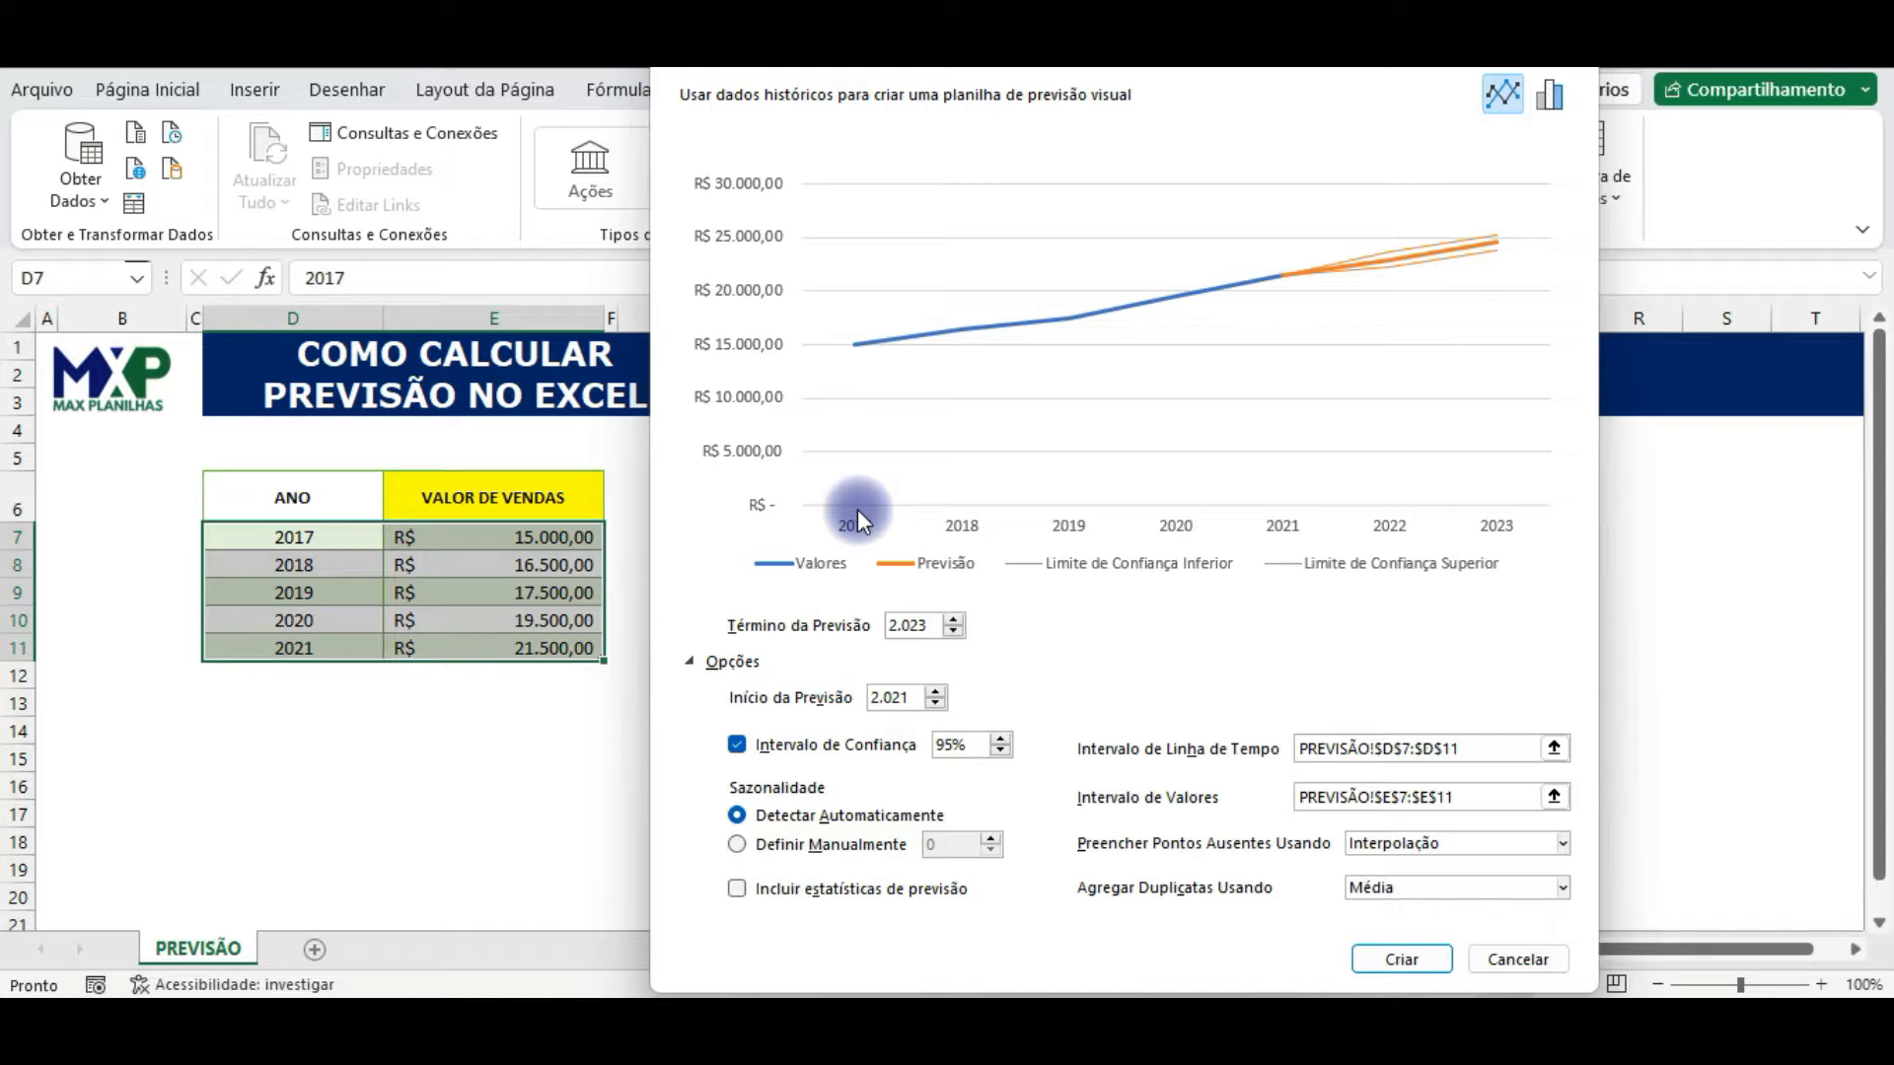
left_click(738, 889)
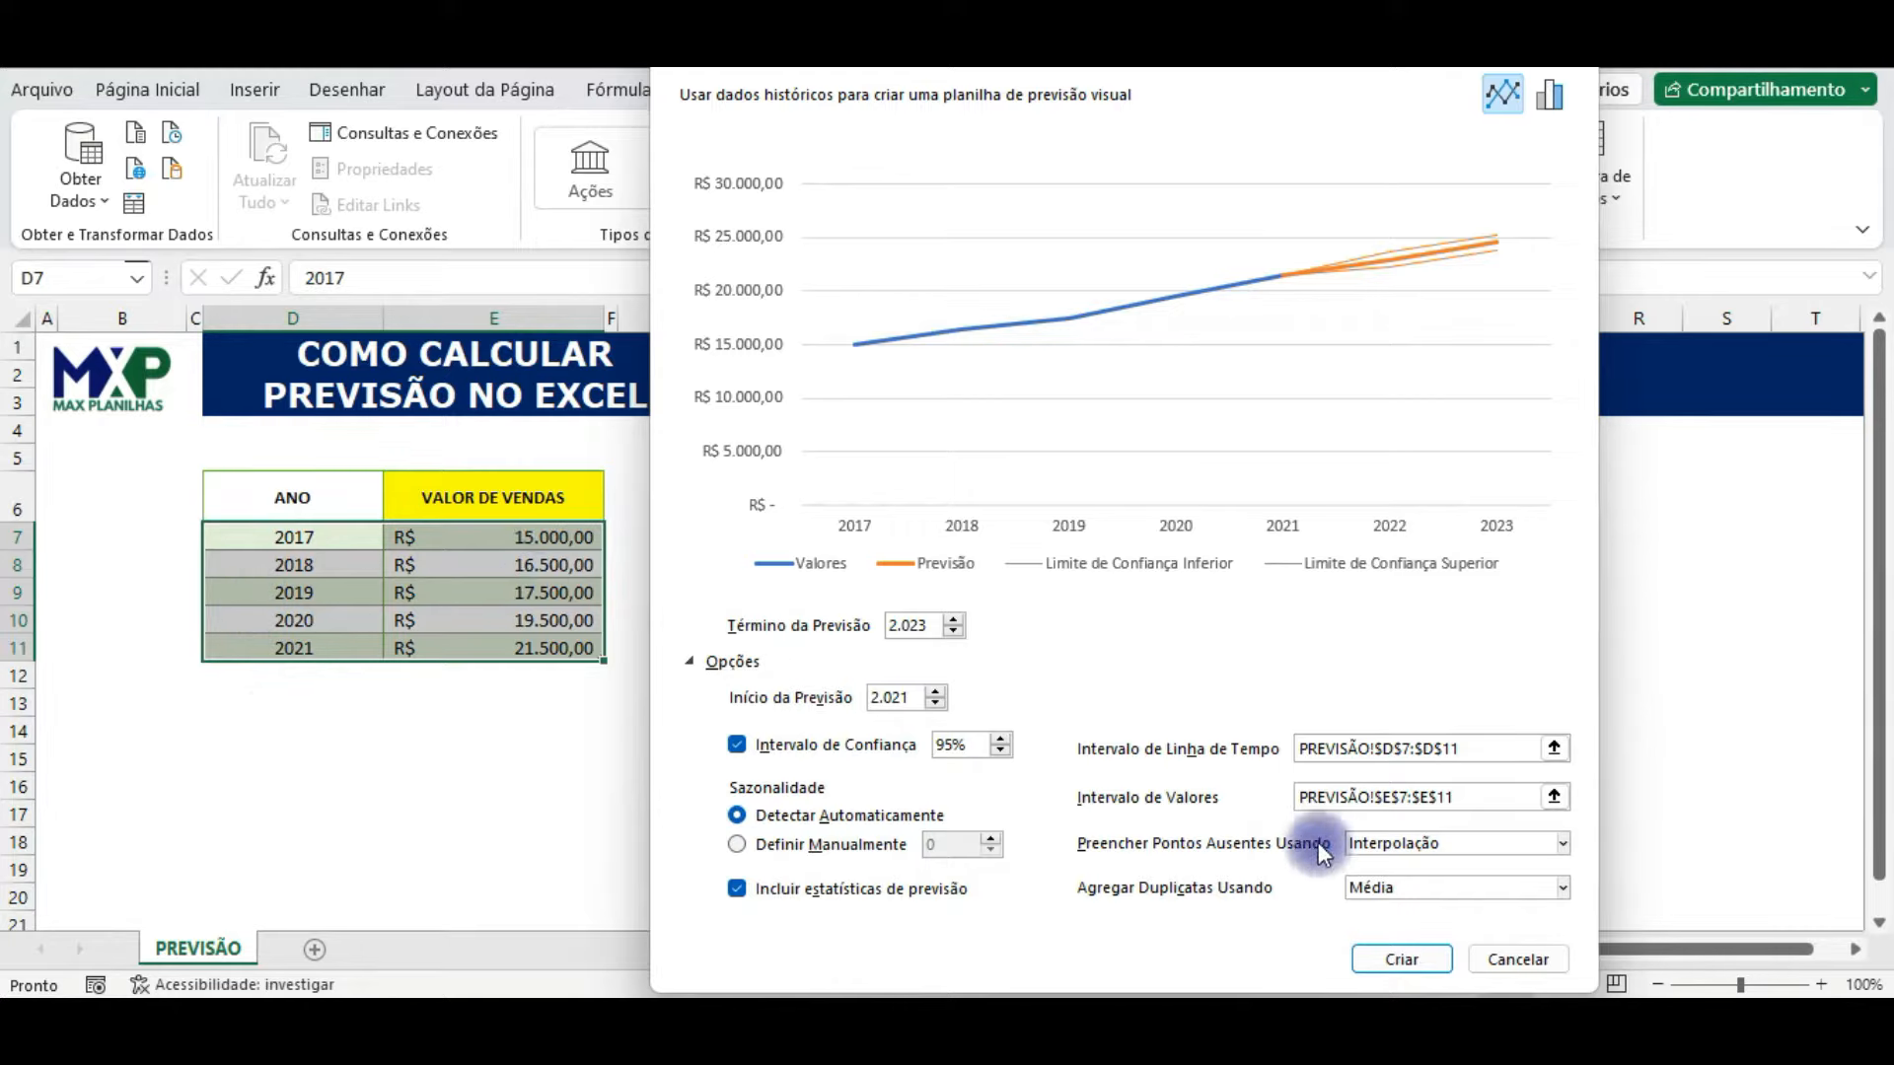
Step: Choose Interpolação as the method for filling missing points in the forecast
left_click(1517, 848)
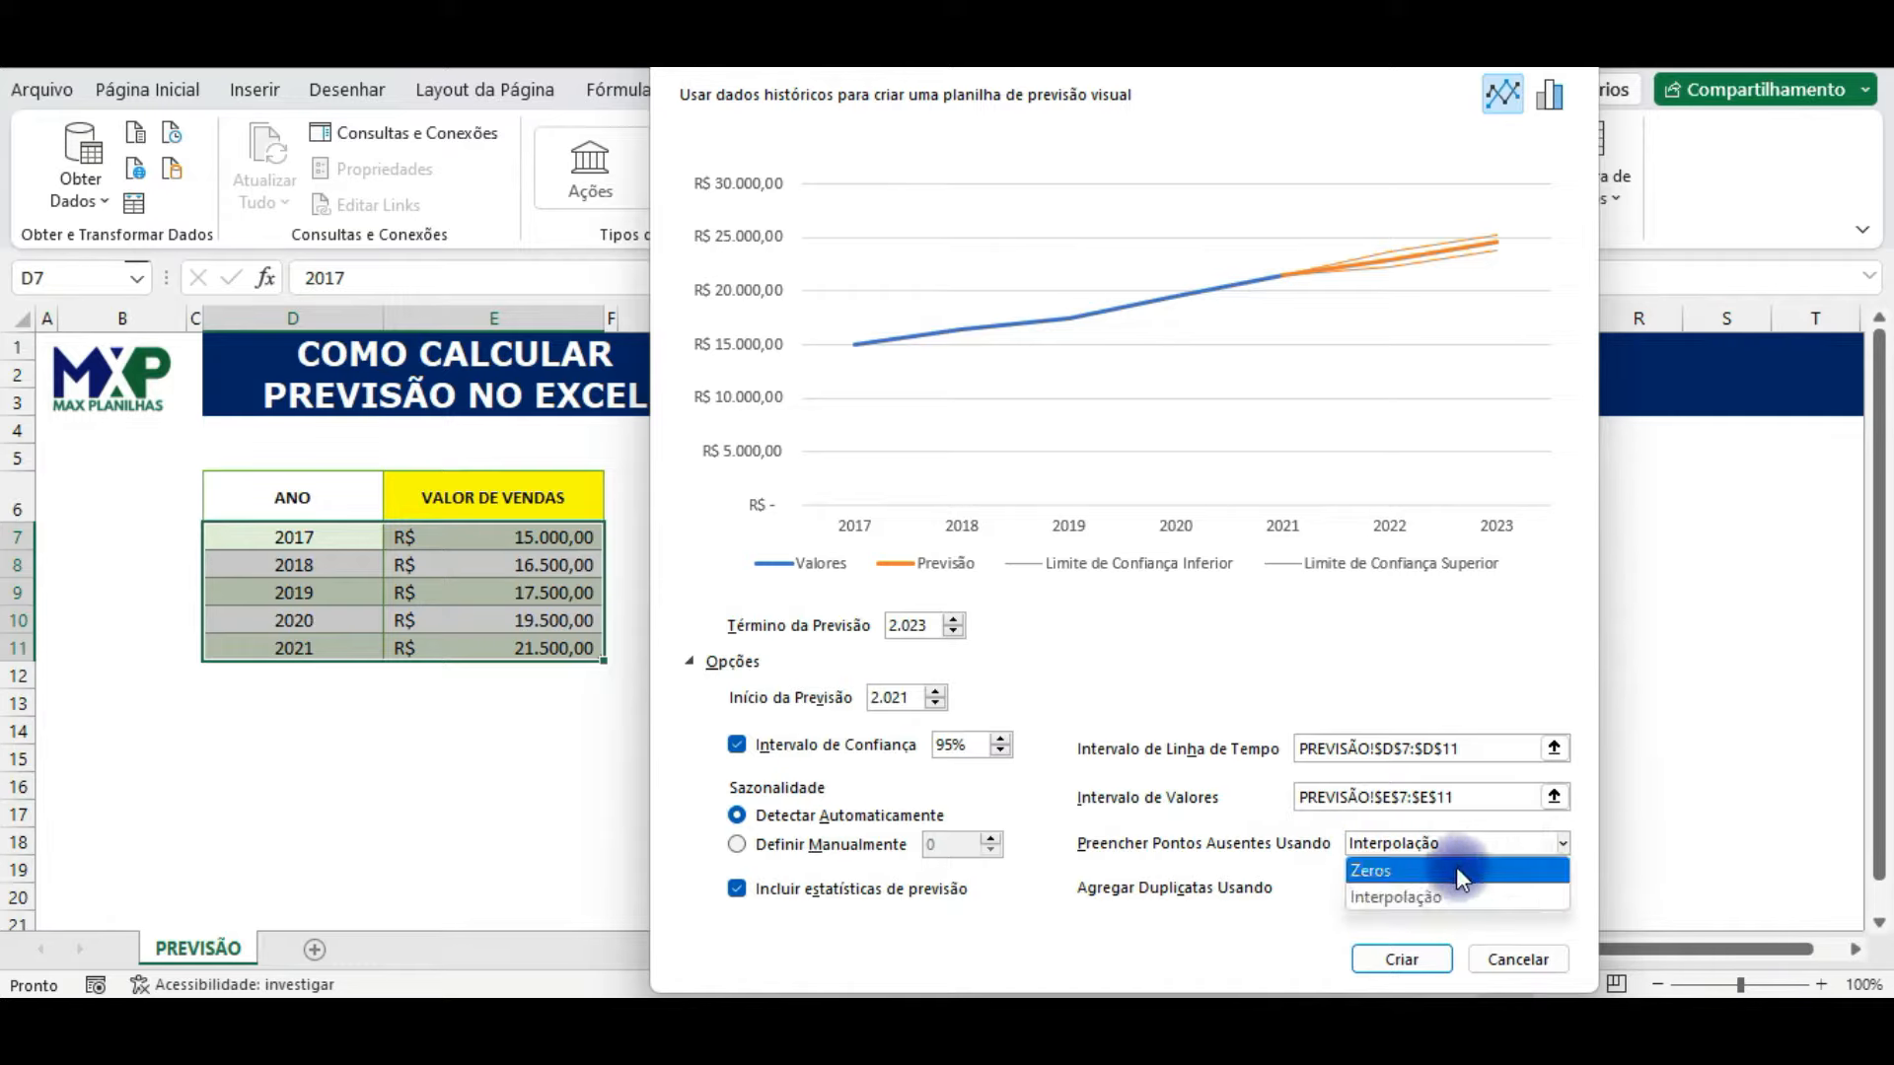
left_click(1684, 814)
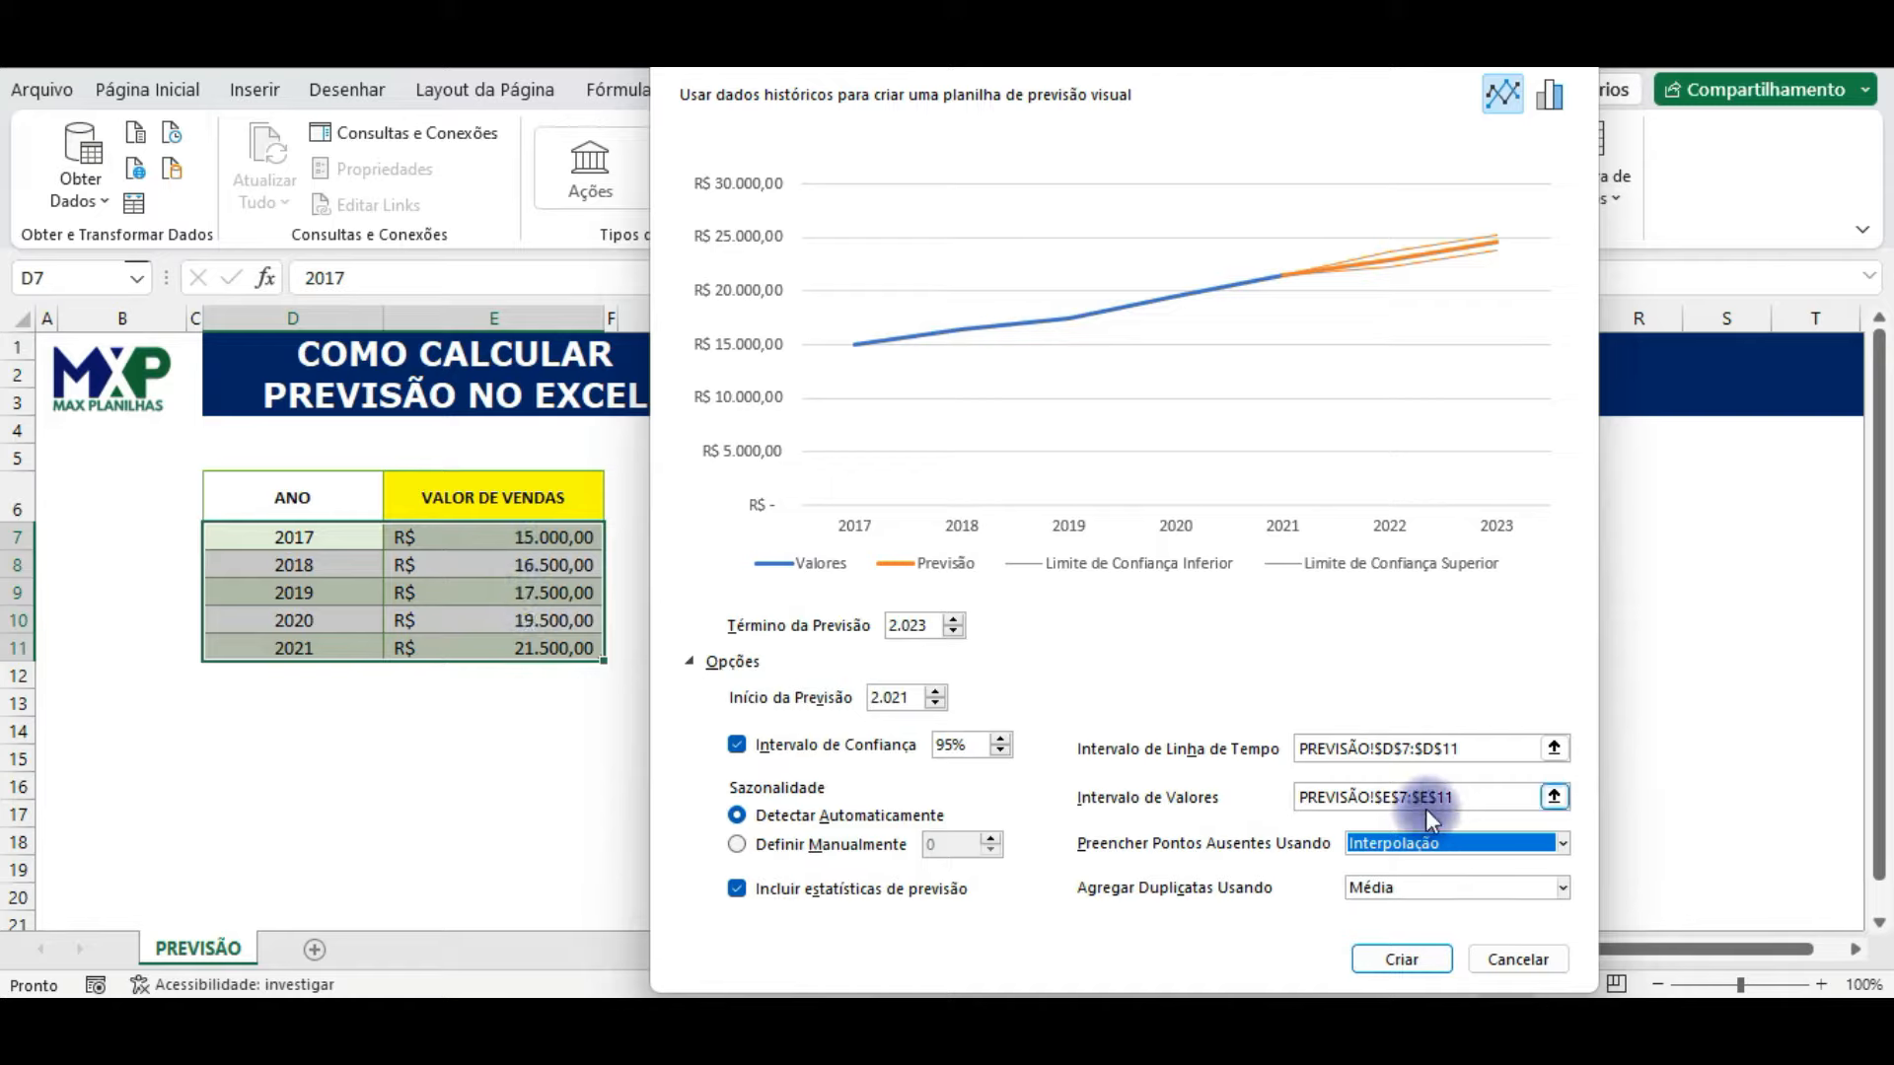
left_click(1432, 843)
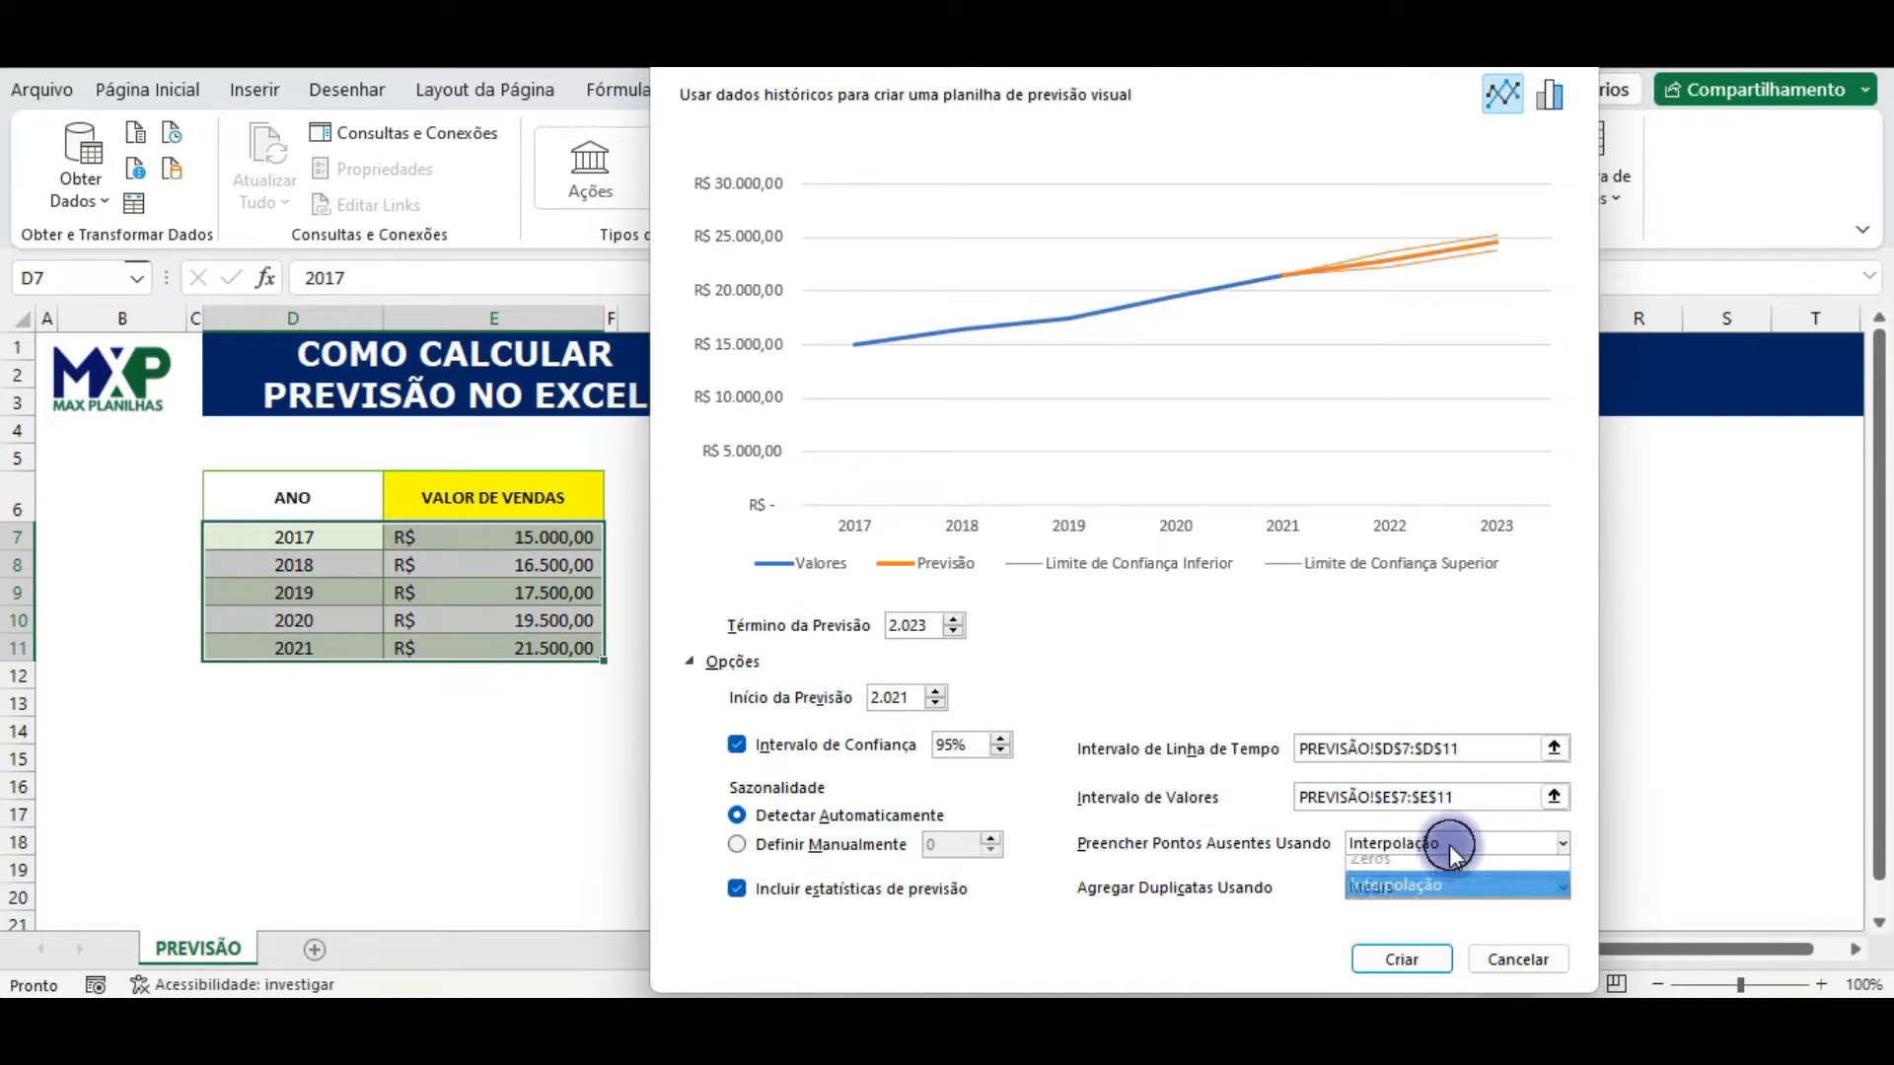
left_click(1417, 894)
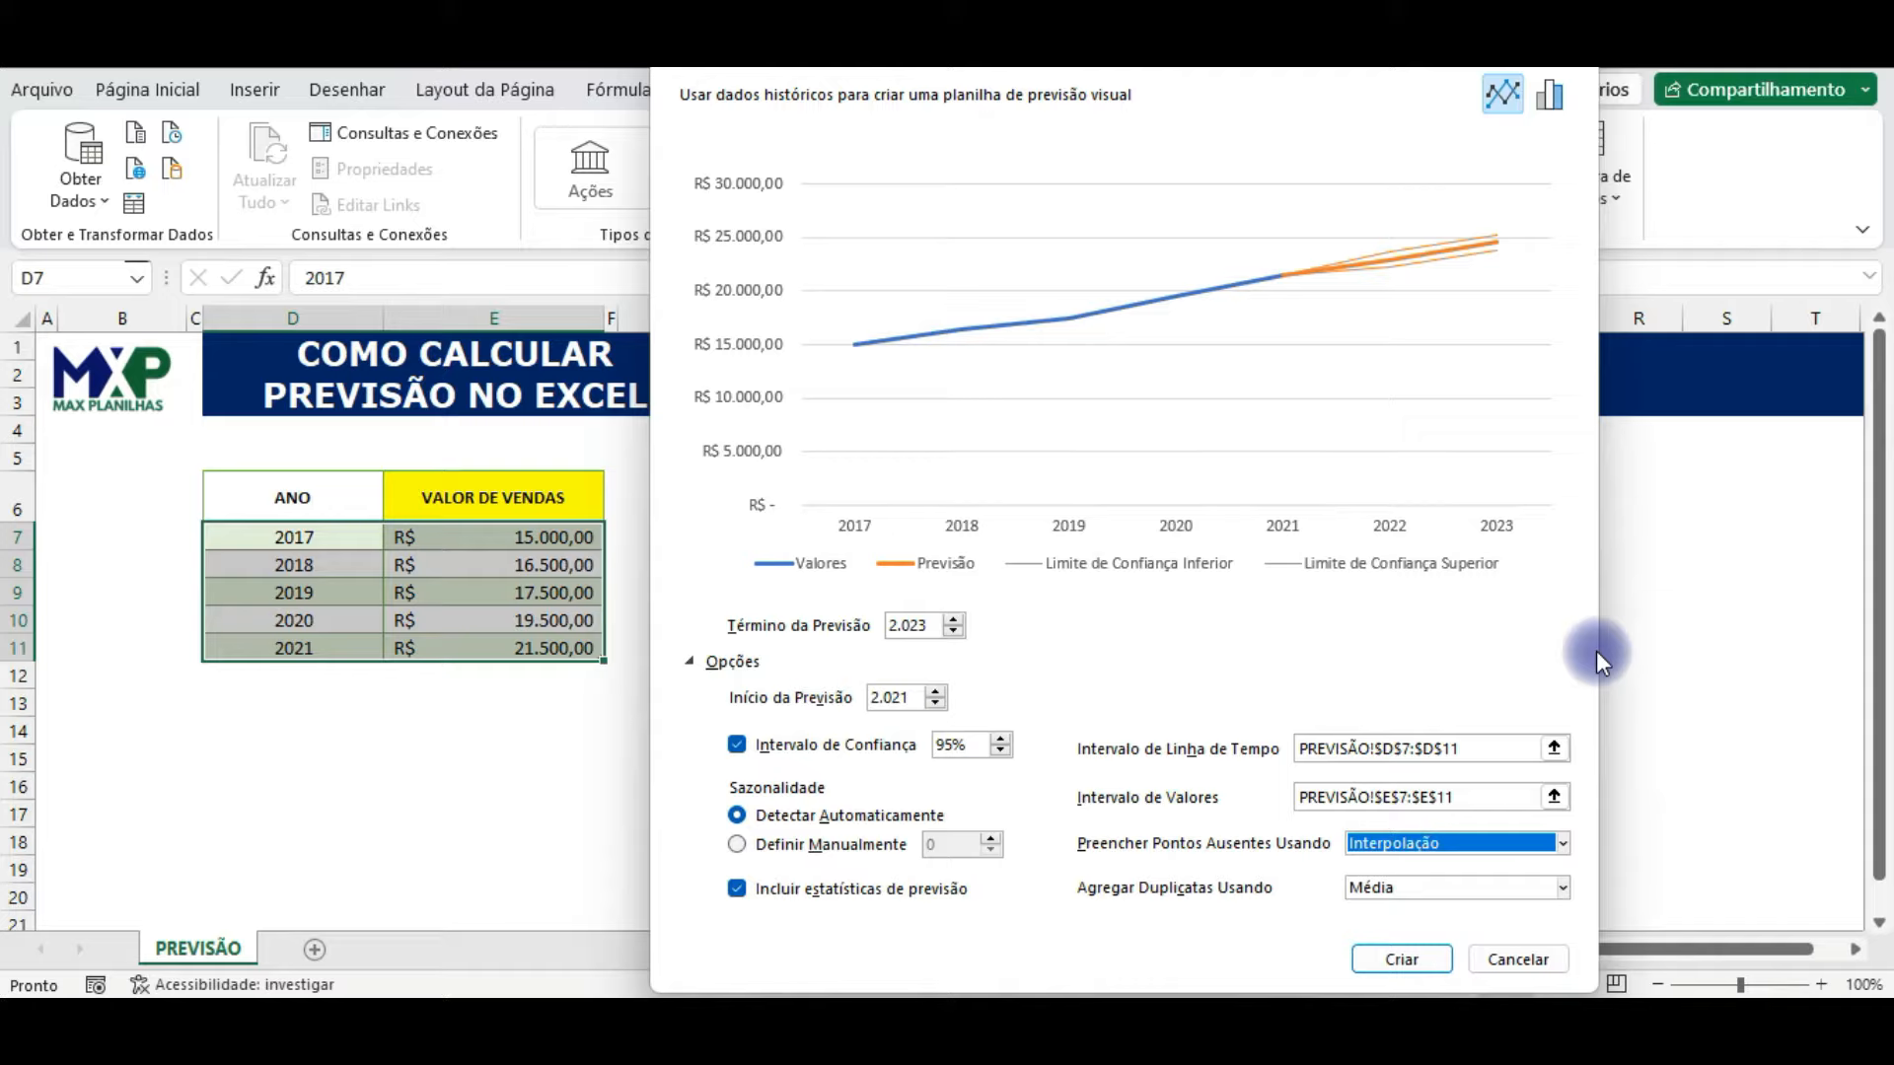
Step: Keep Média as the method for aggregating duplicates and create the forecast sheet
left_click(1464, 889)
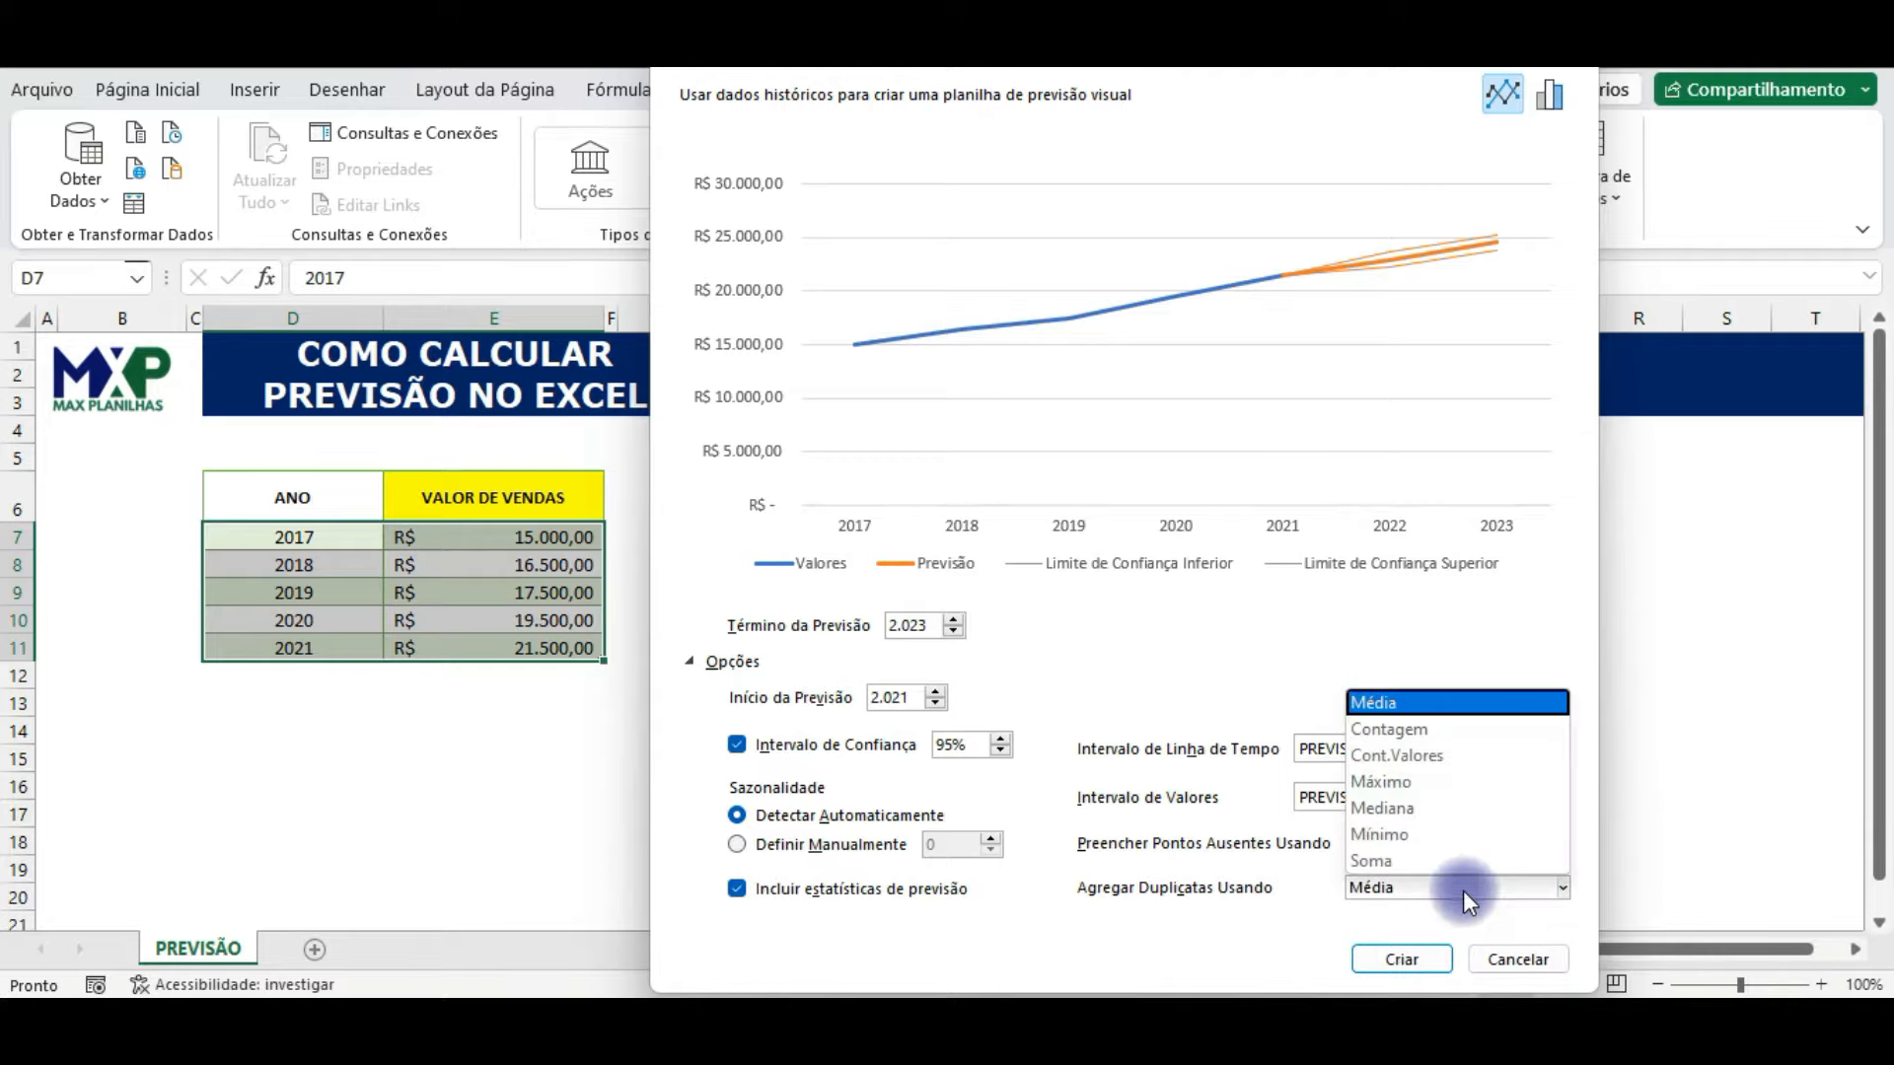
left_click(1464, 890)
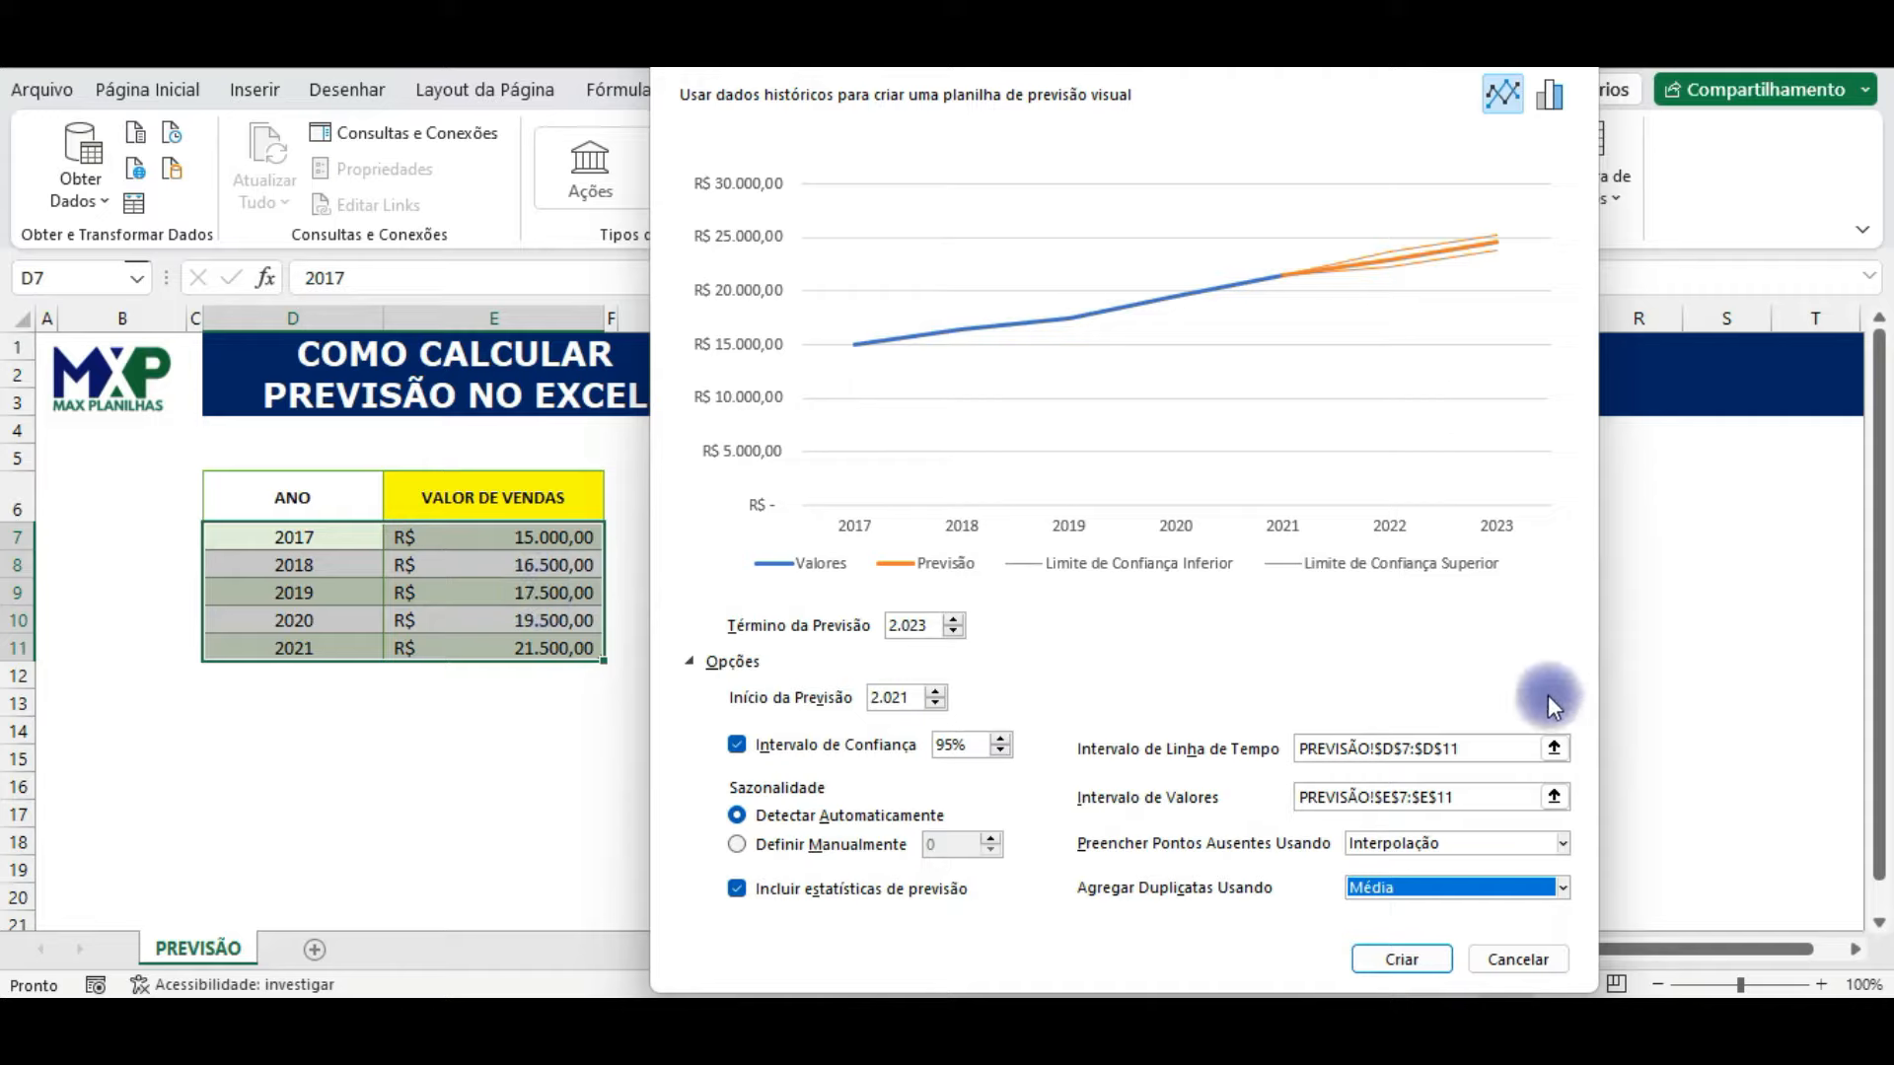
left_click(1565, 892)
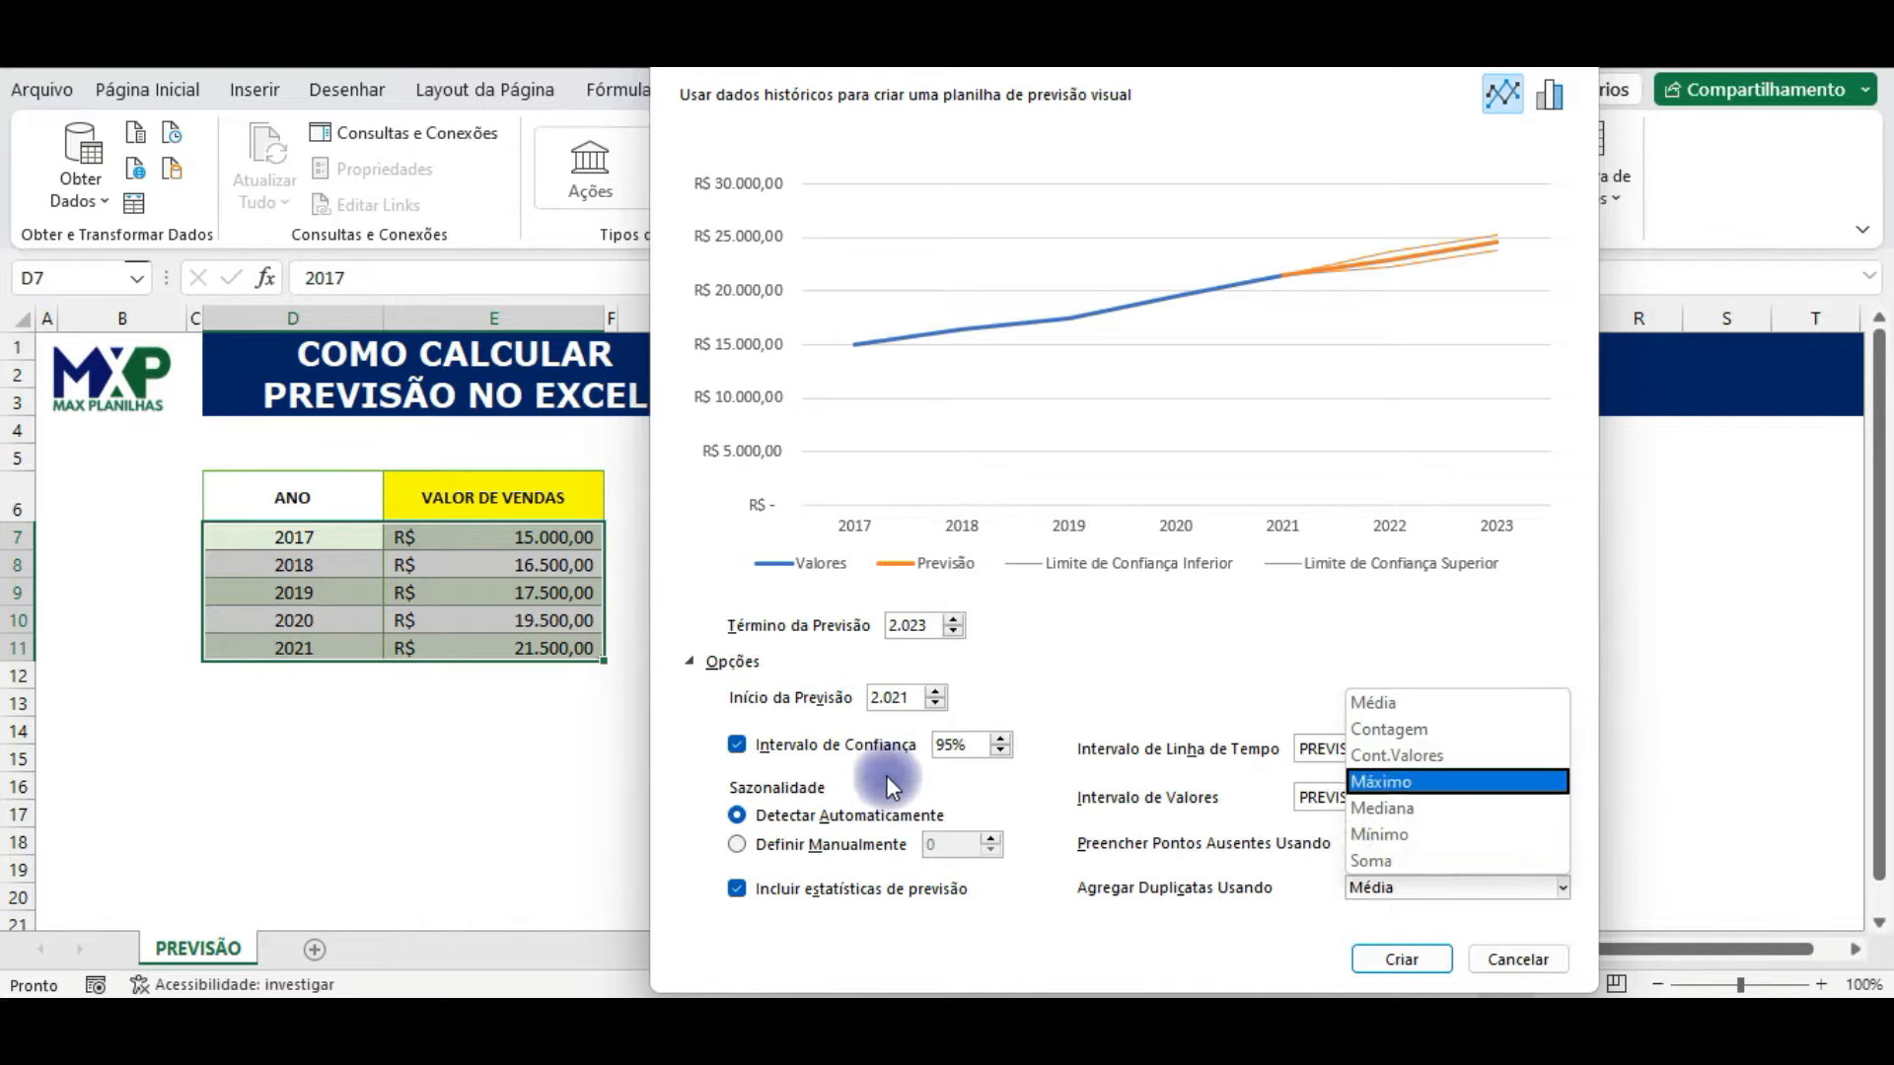
left_click(1399, 706)
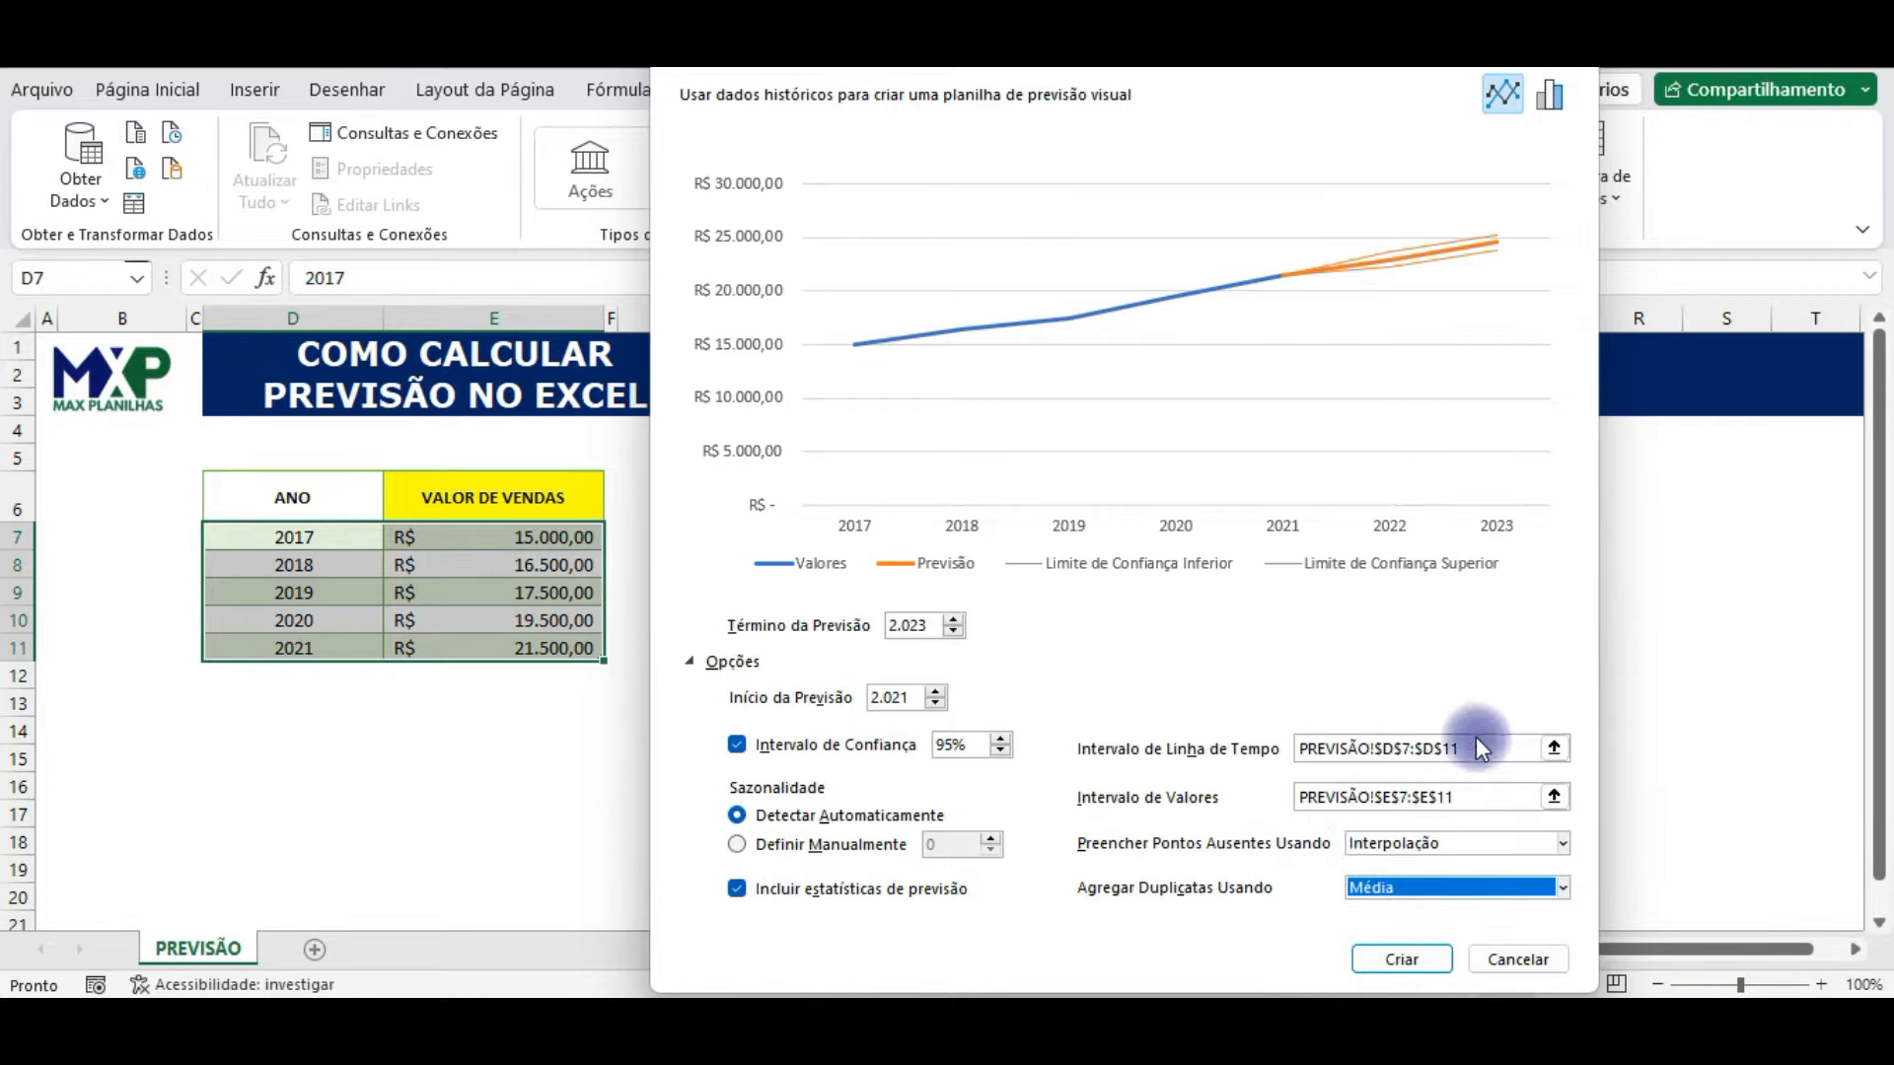
left_click(1422, 962)
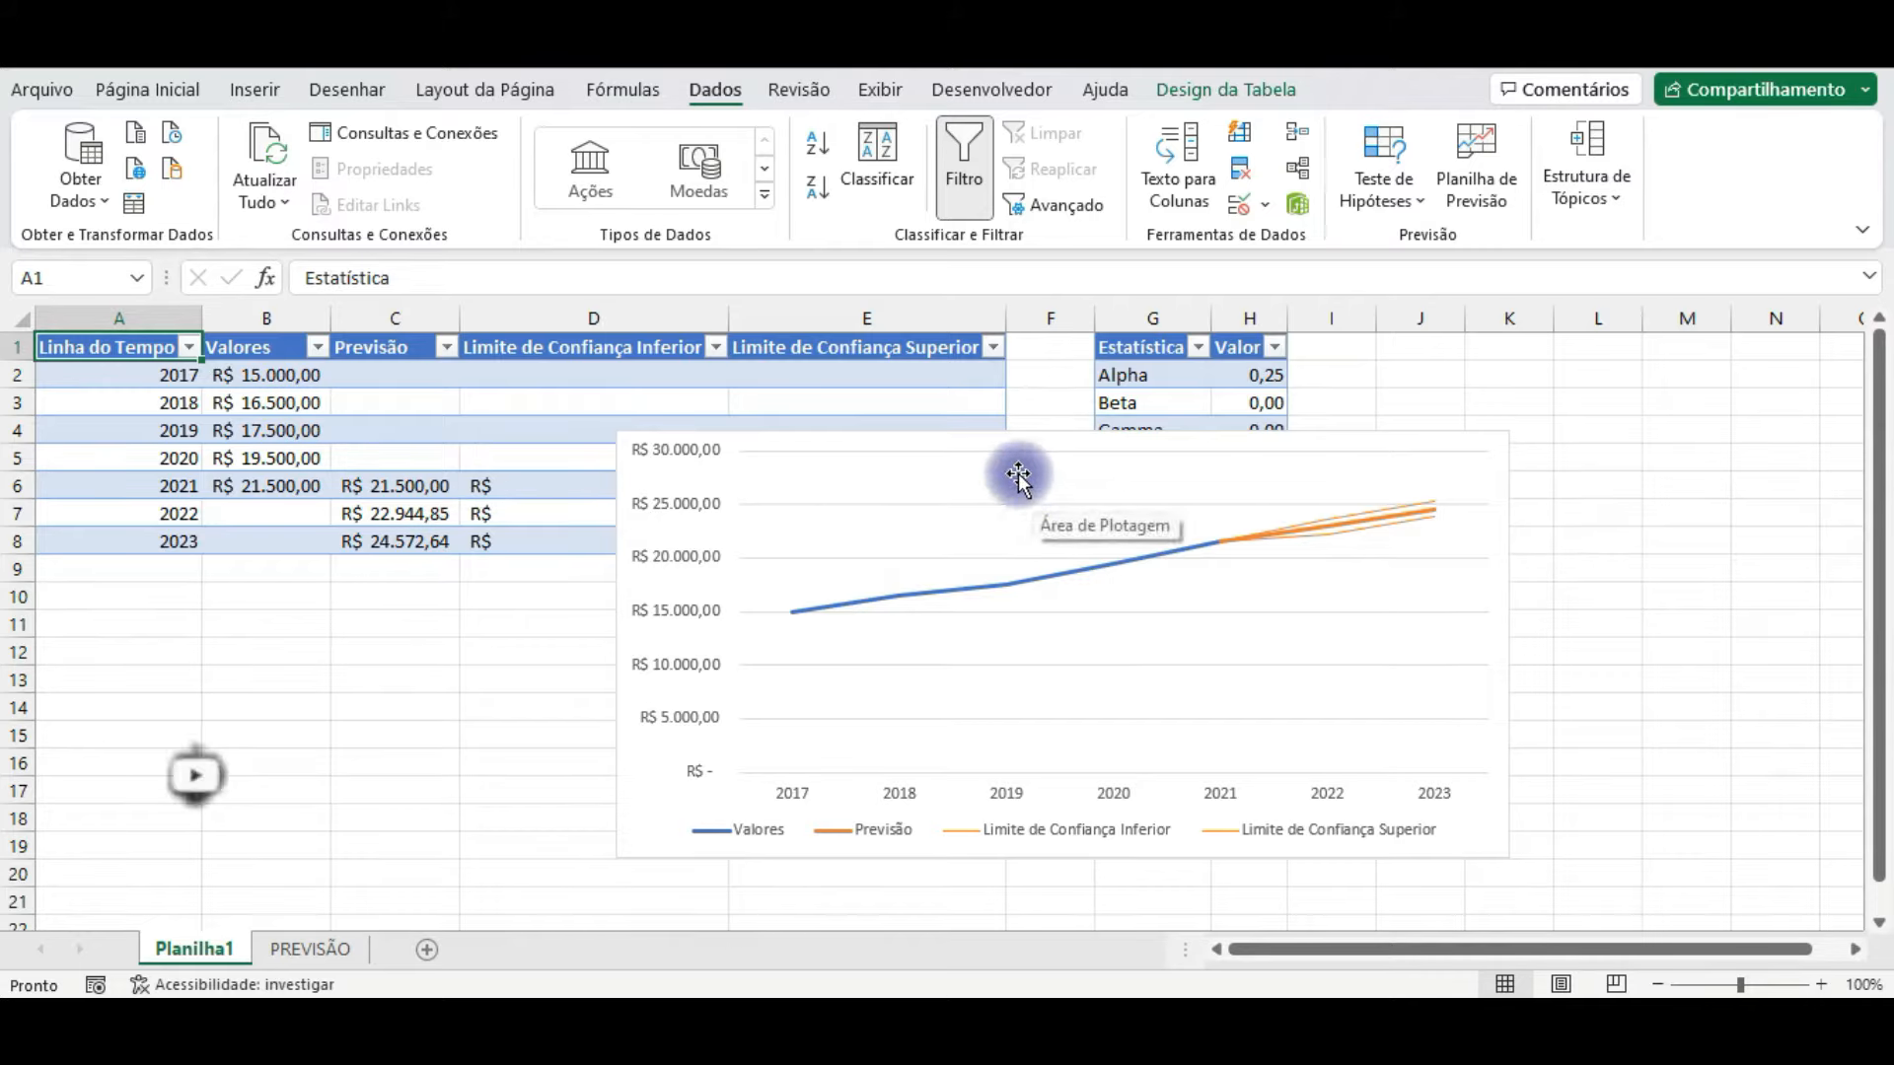
Step: Move the forecast chart below the forecast and statistics tables, starting around row 10
left_click_drag(985, 450, 908, 465)
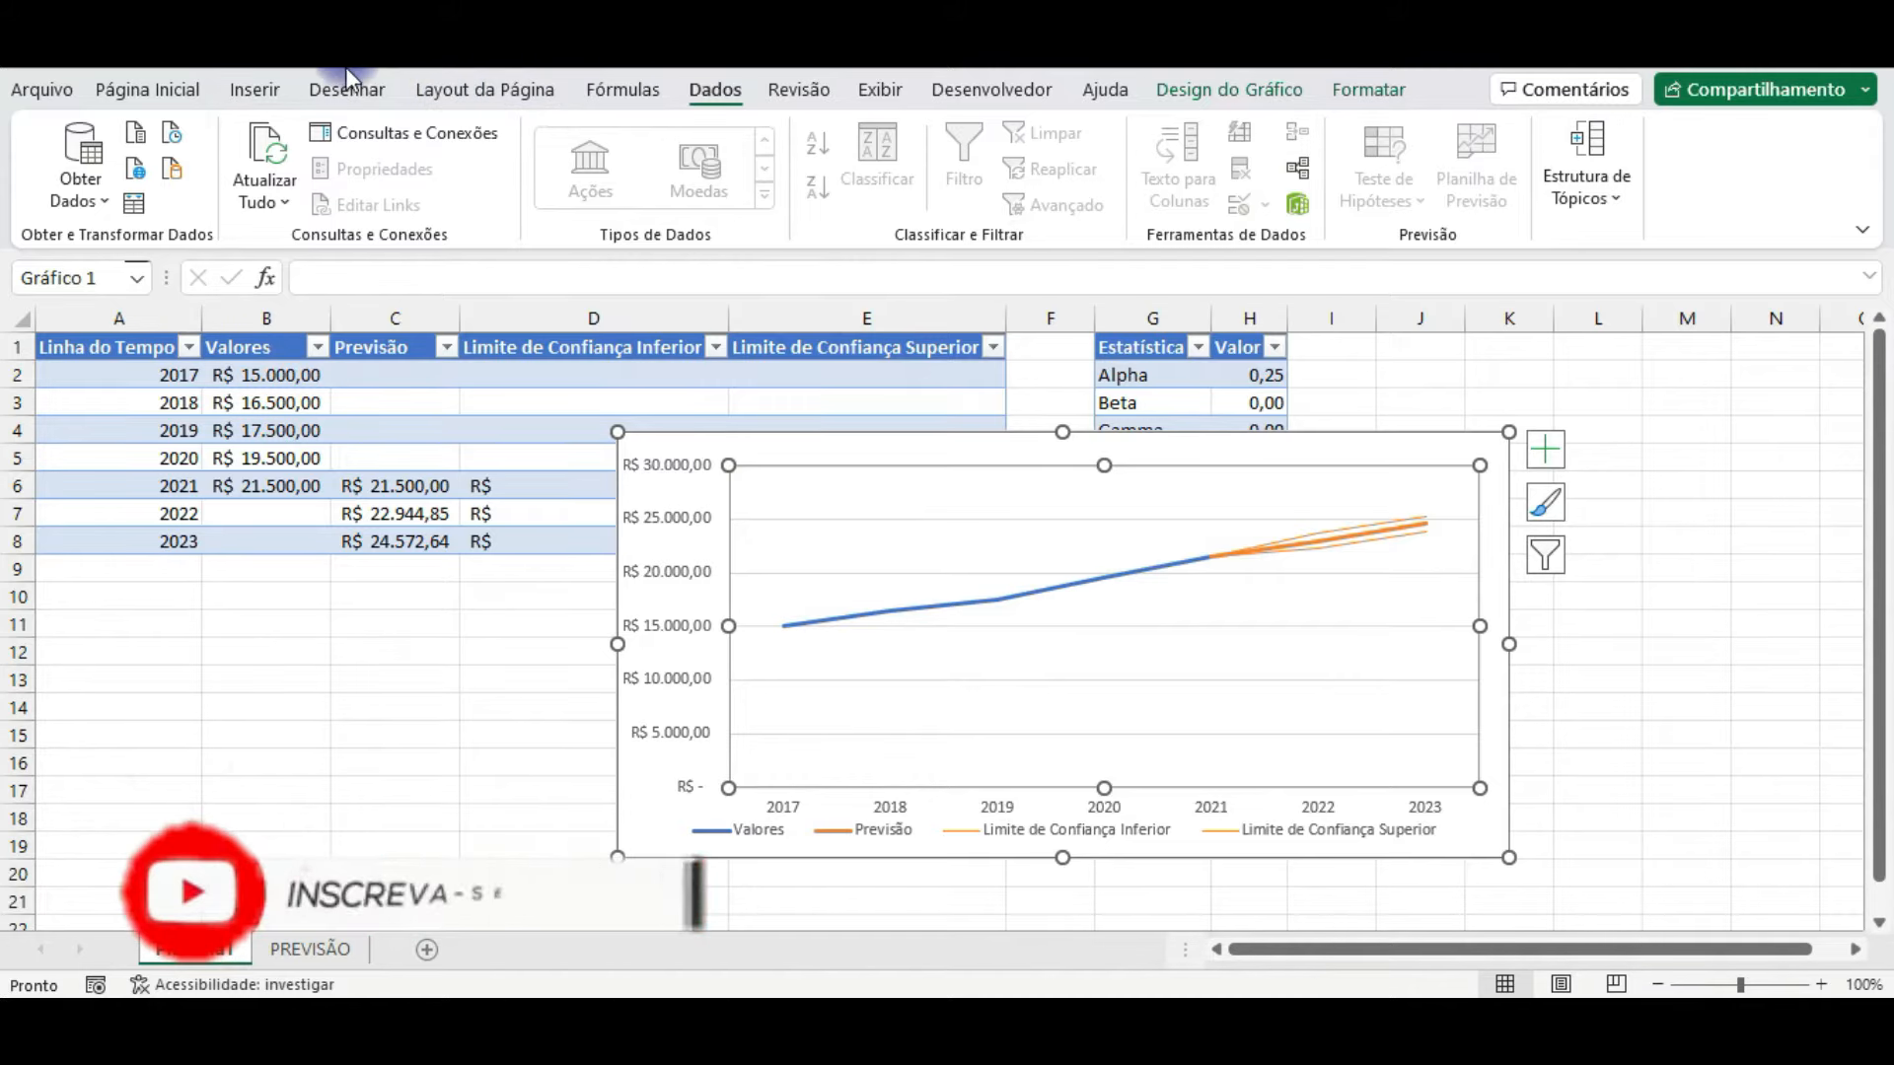
left_click_drag(883, 427, 801, 595)
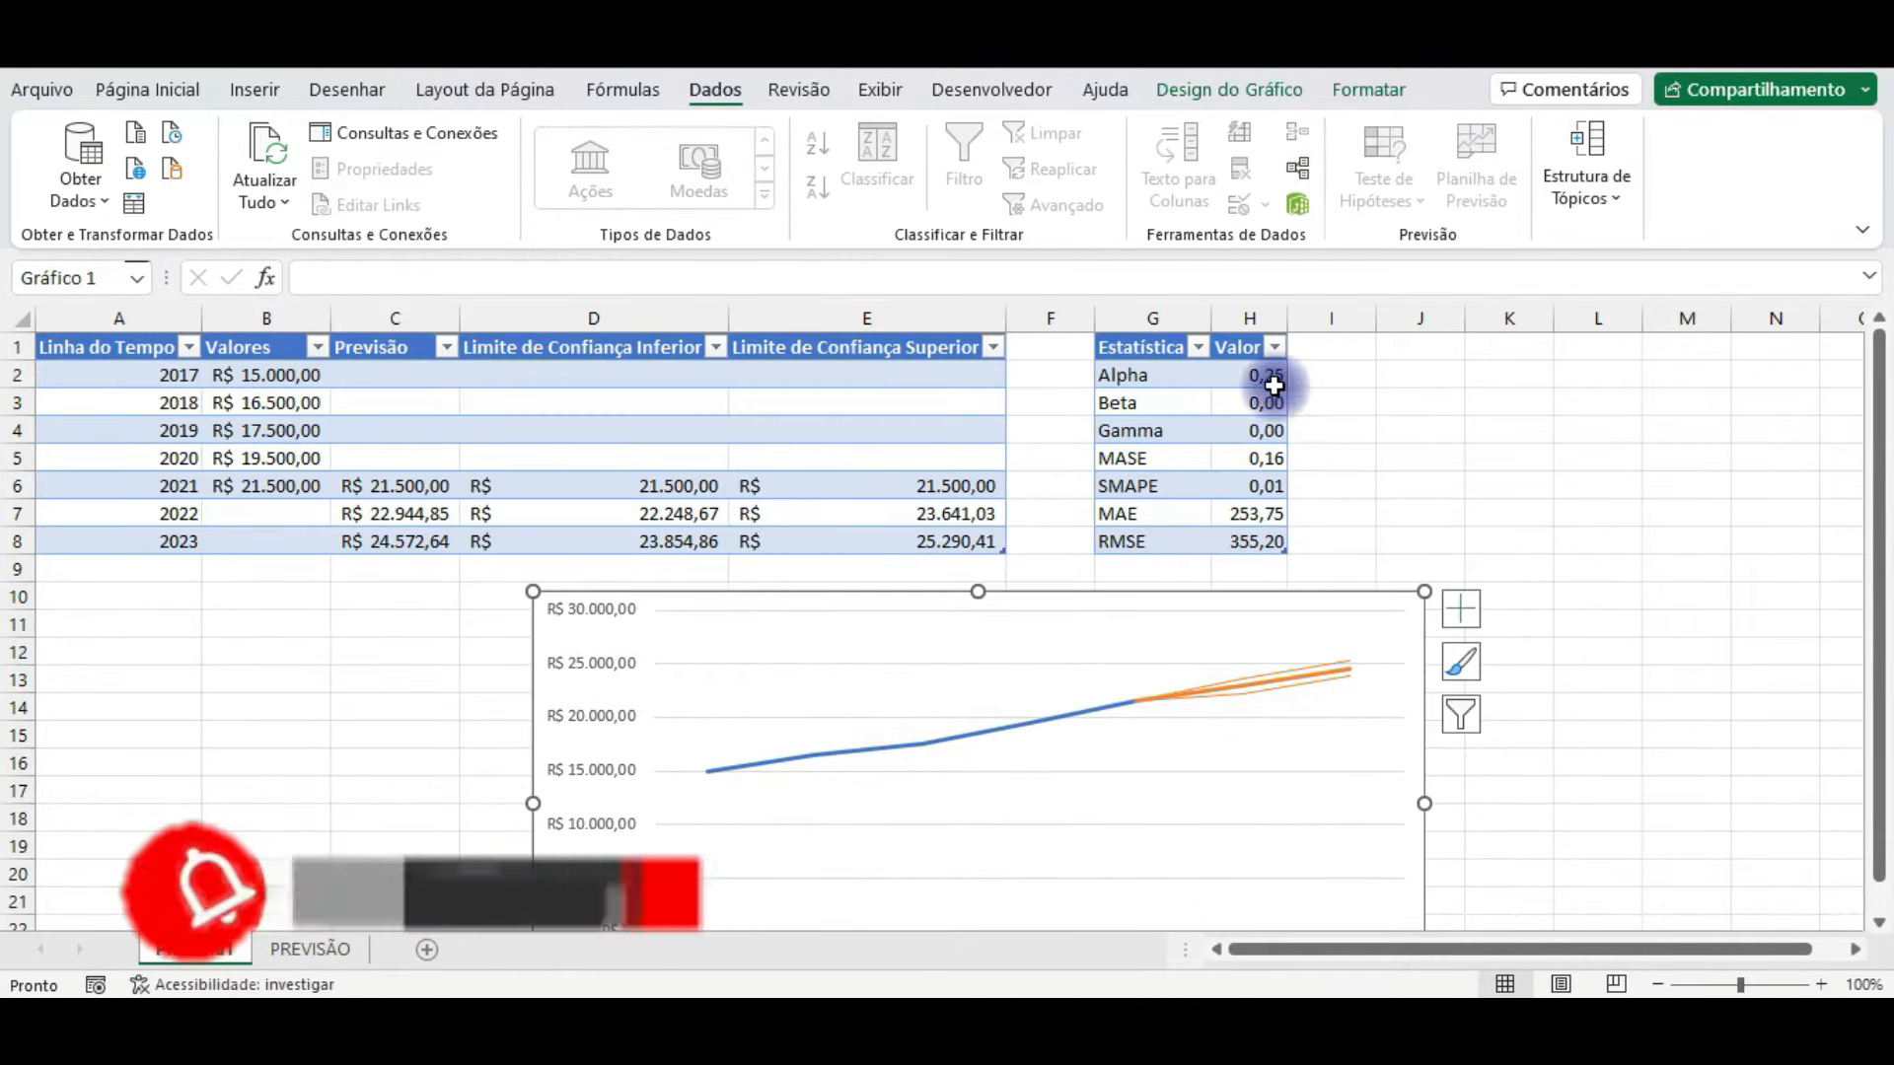
left_click(1134, 428)
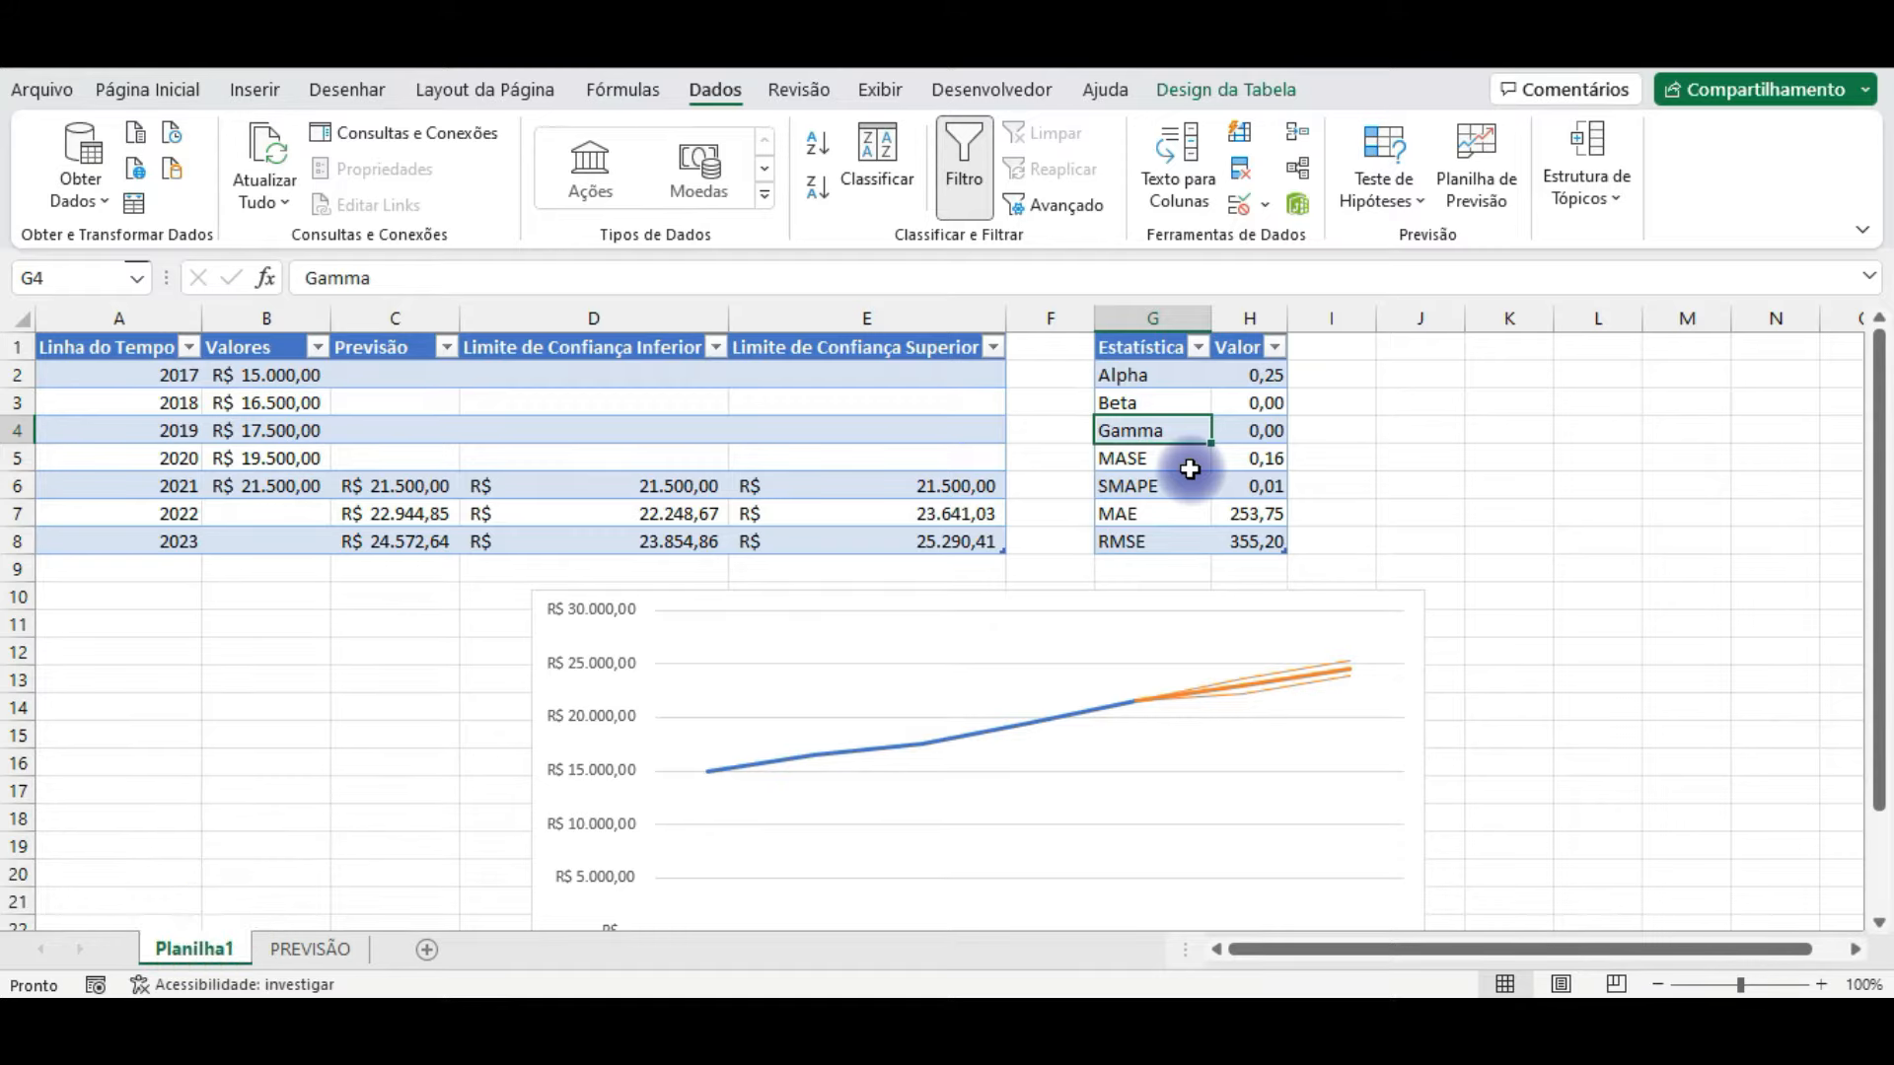
Step: Inspect the 2021 and 2022 forecast cells and open the function arguments of the PREVISÃO.ETS formula in C7
left_click(388, 486)
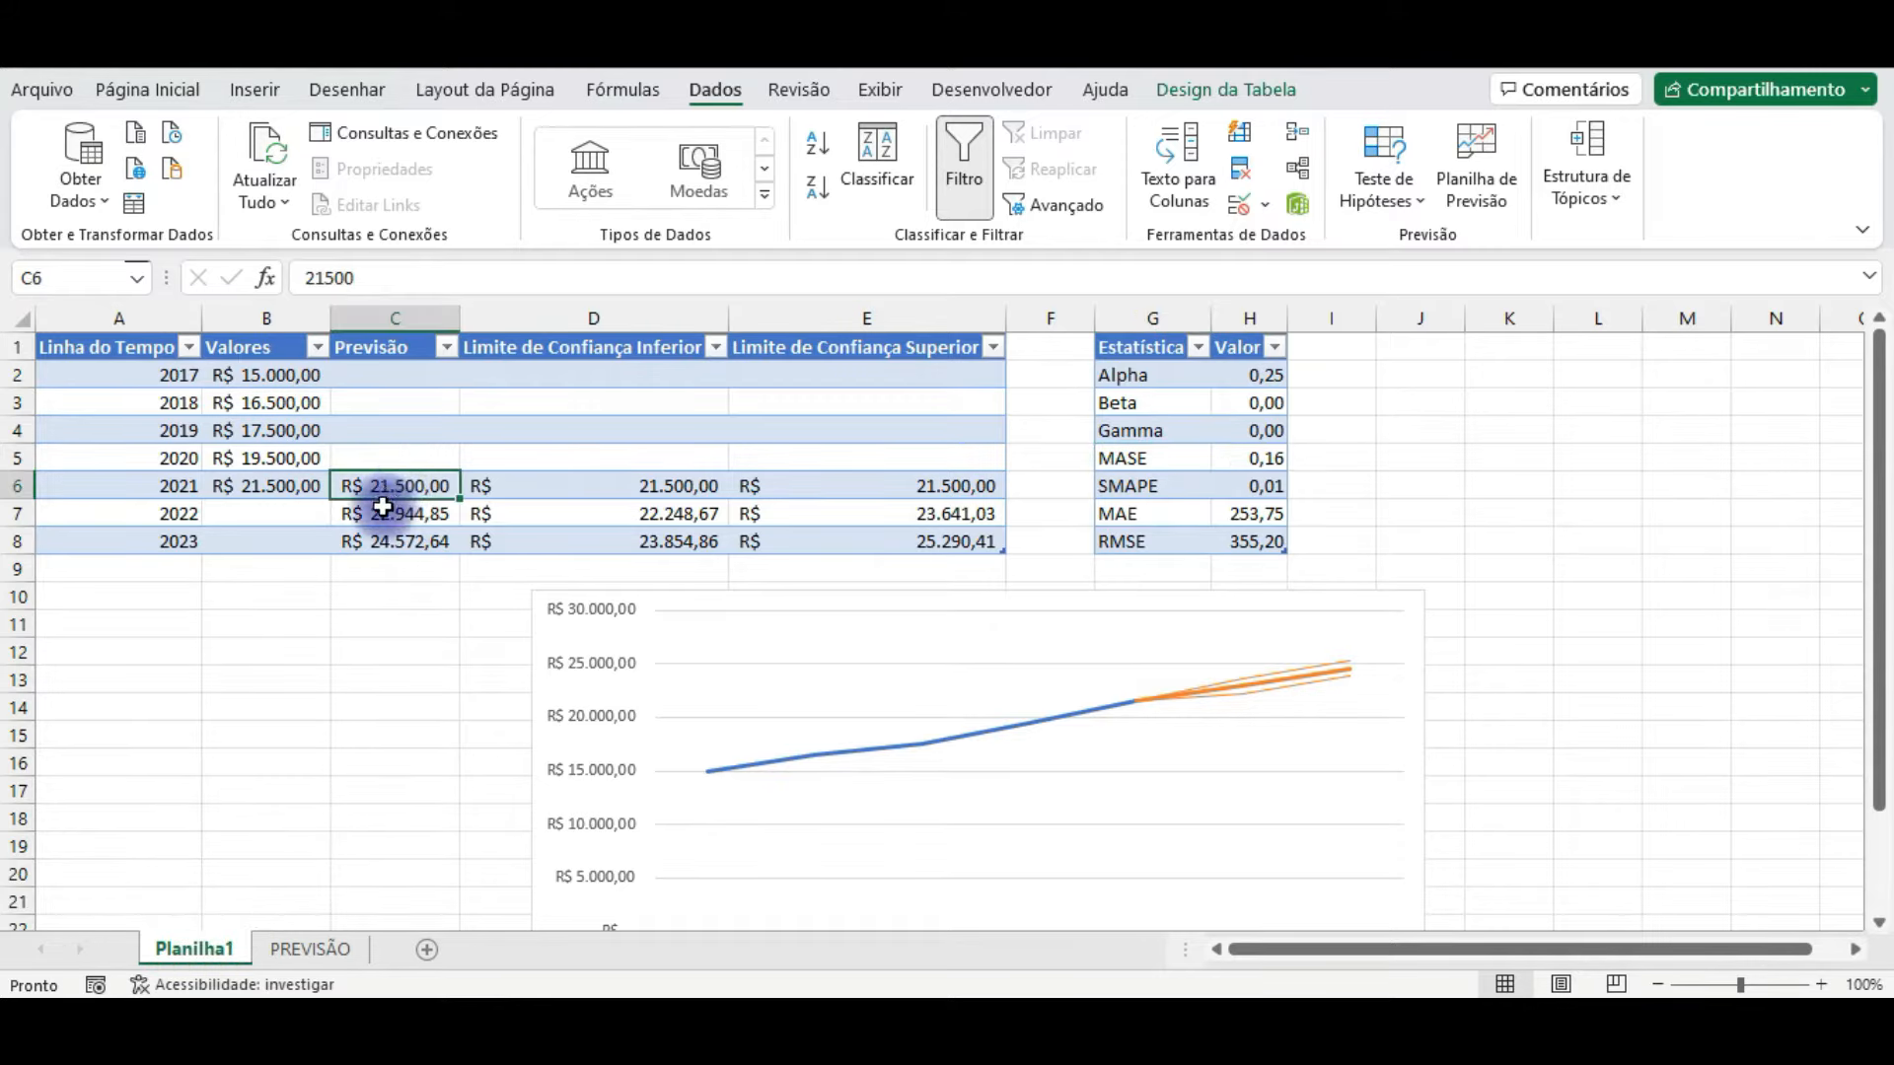
left_click(380, 514)
left_click(383, 482)
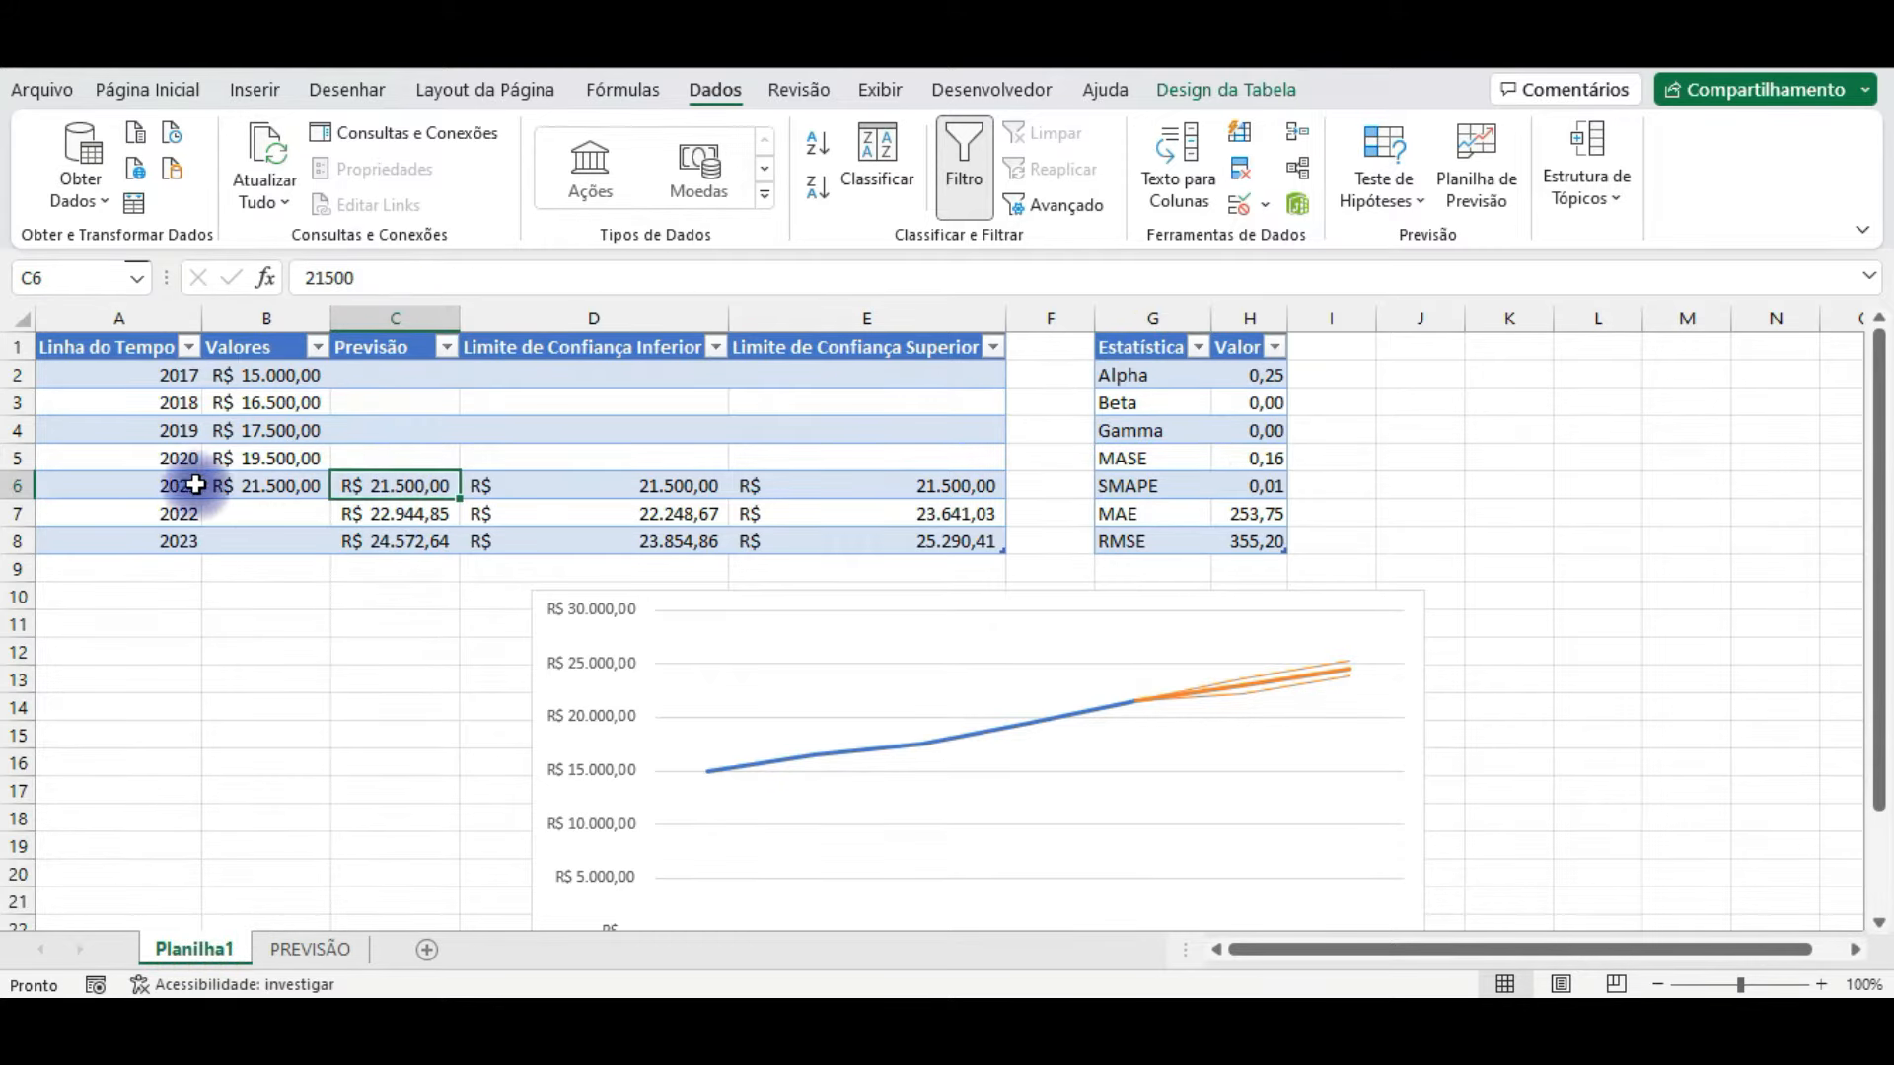
left_click(373, 511)
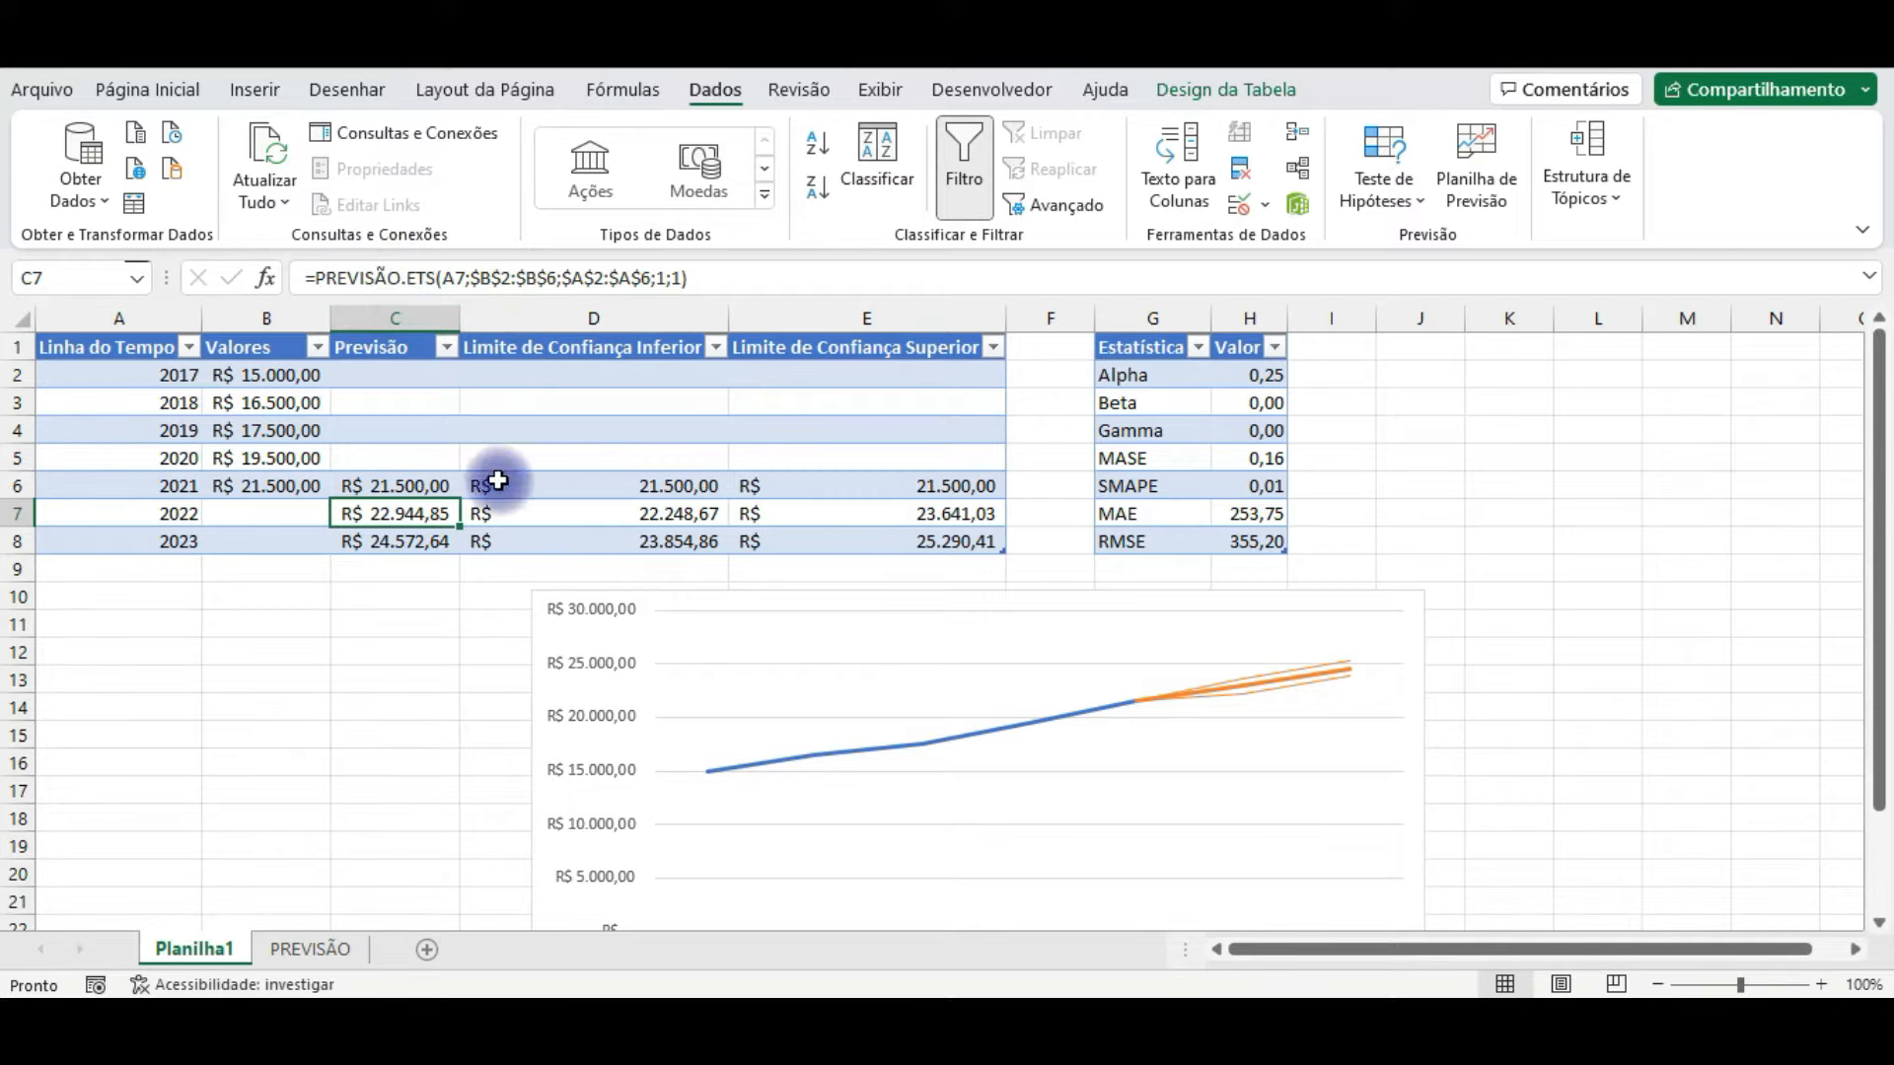
double_click(410, 510)
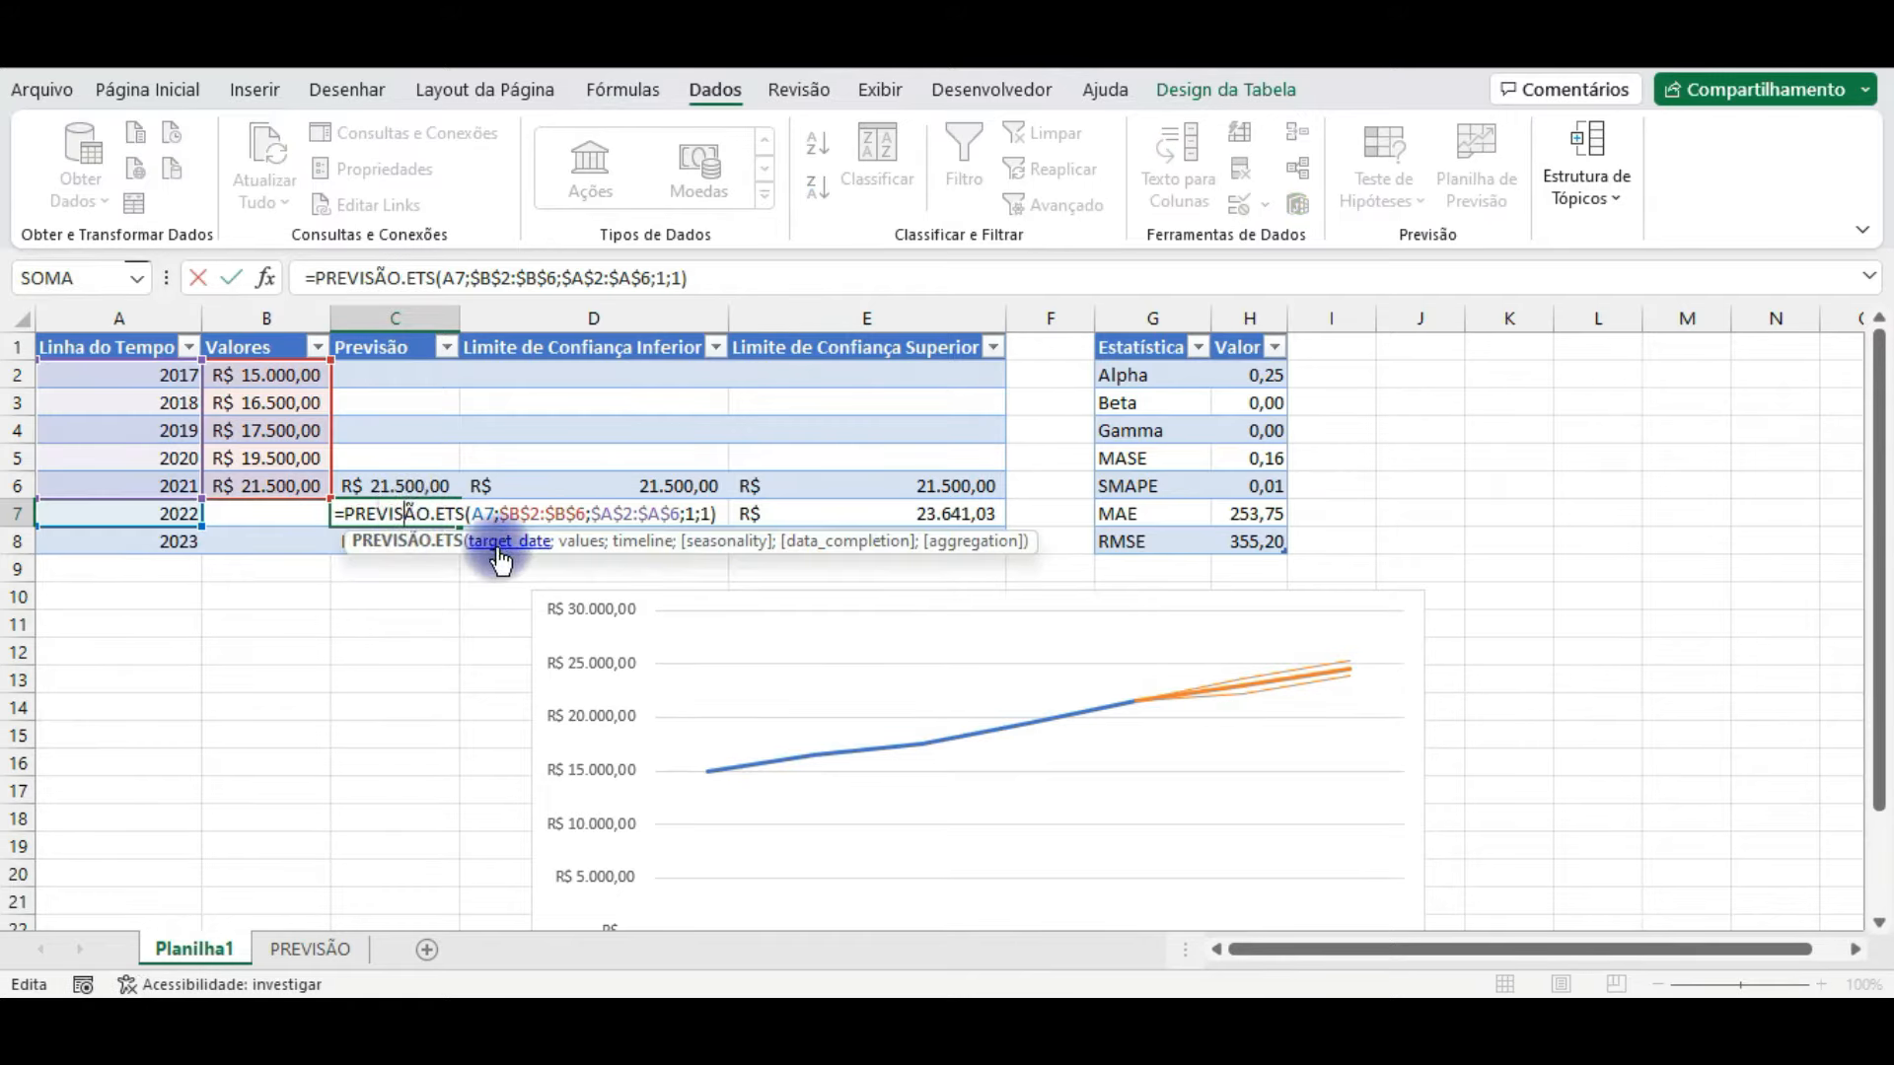
left_click(264, 281)
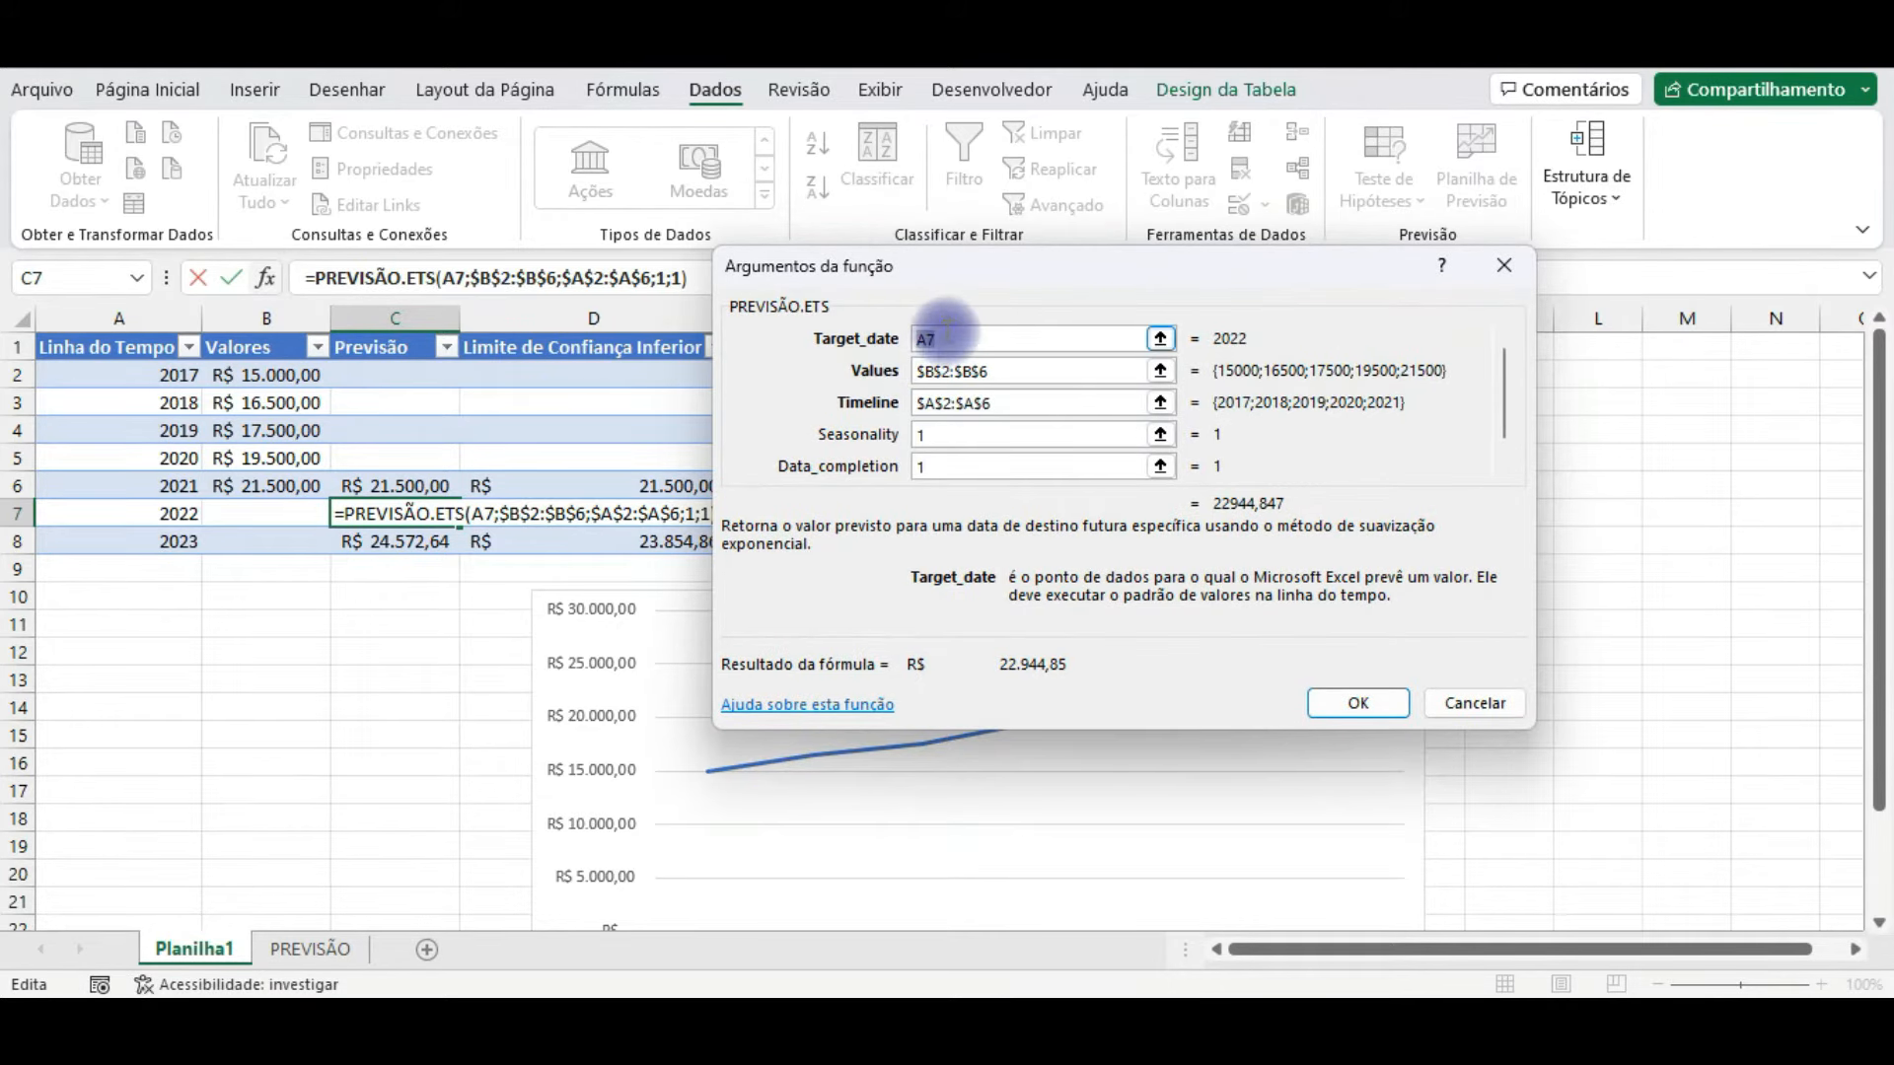
Step: Review the PREVISÃO.ETS arguments for the 2022 forecast, from Target_date to Aggregation, and accept the formula
double_click(927, 338)
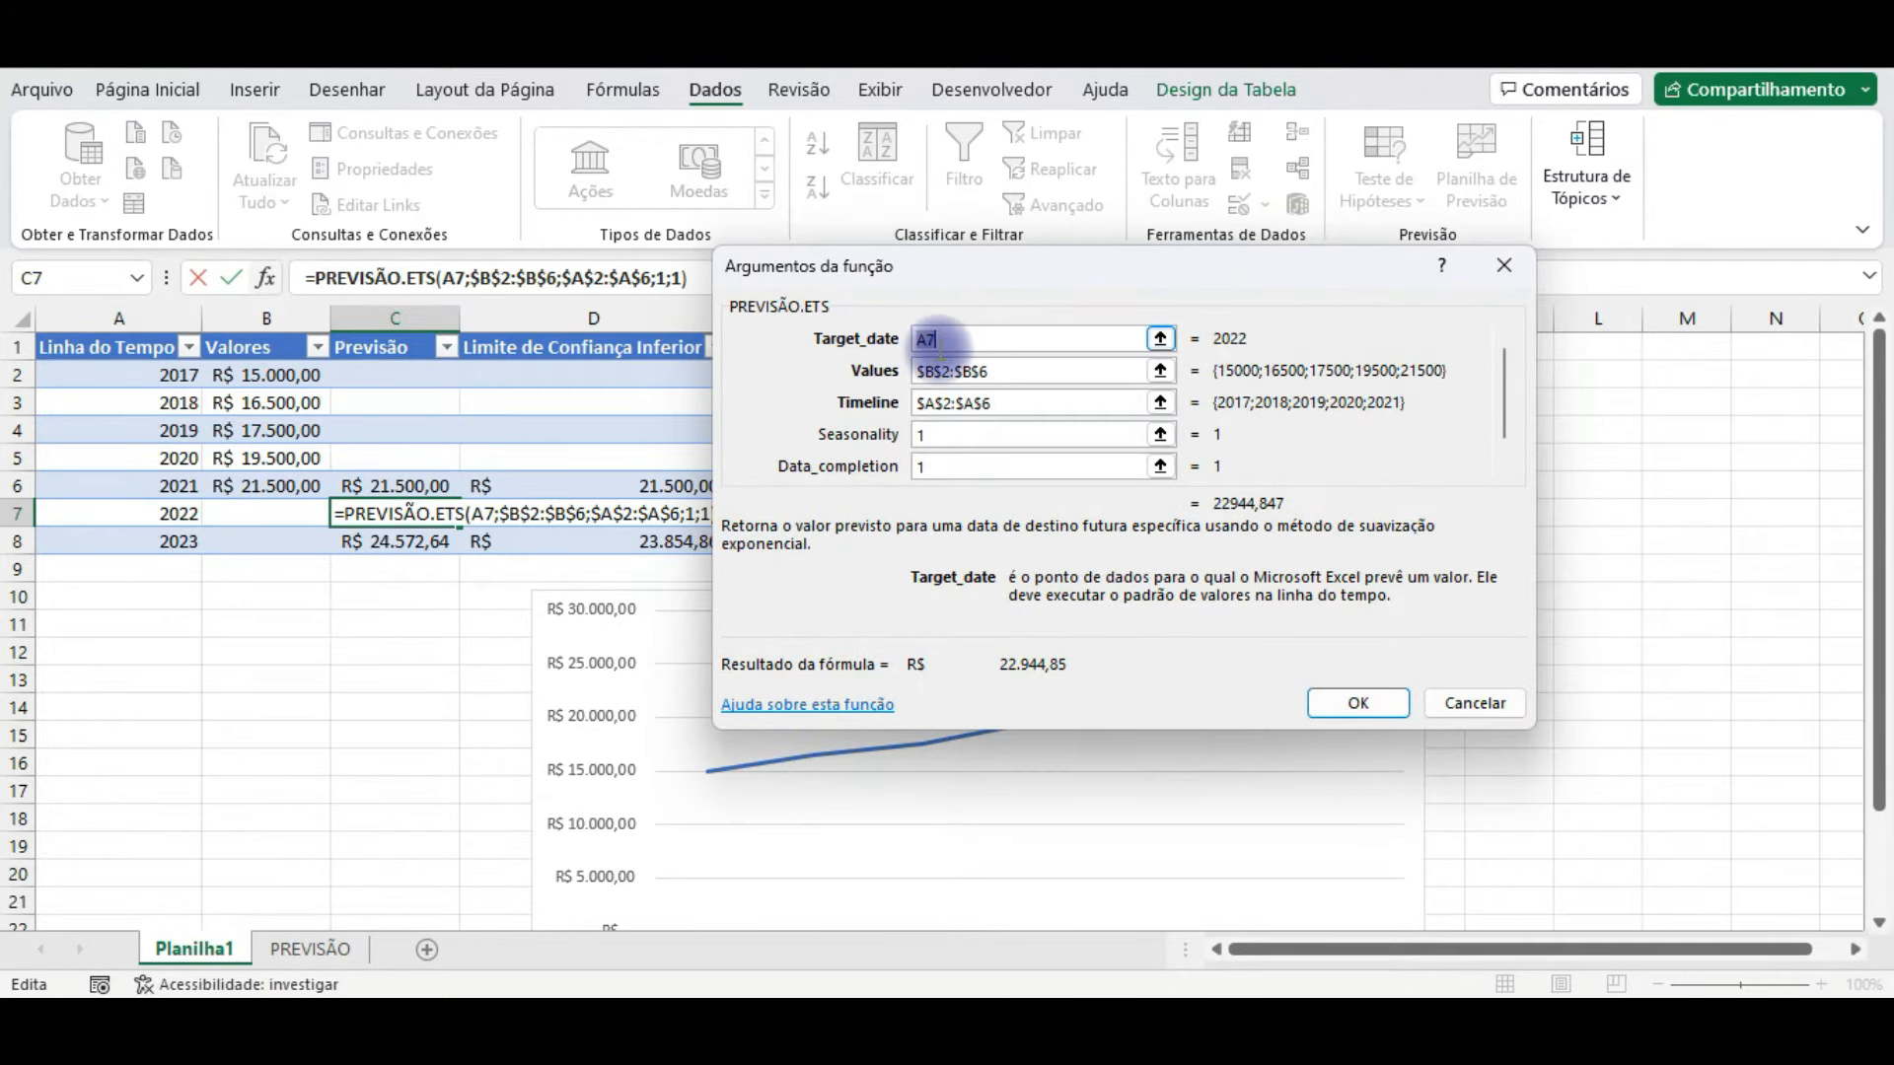
left_click(173, 511)
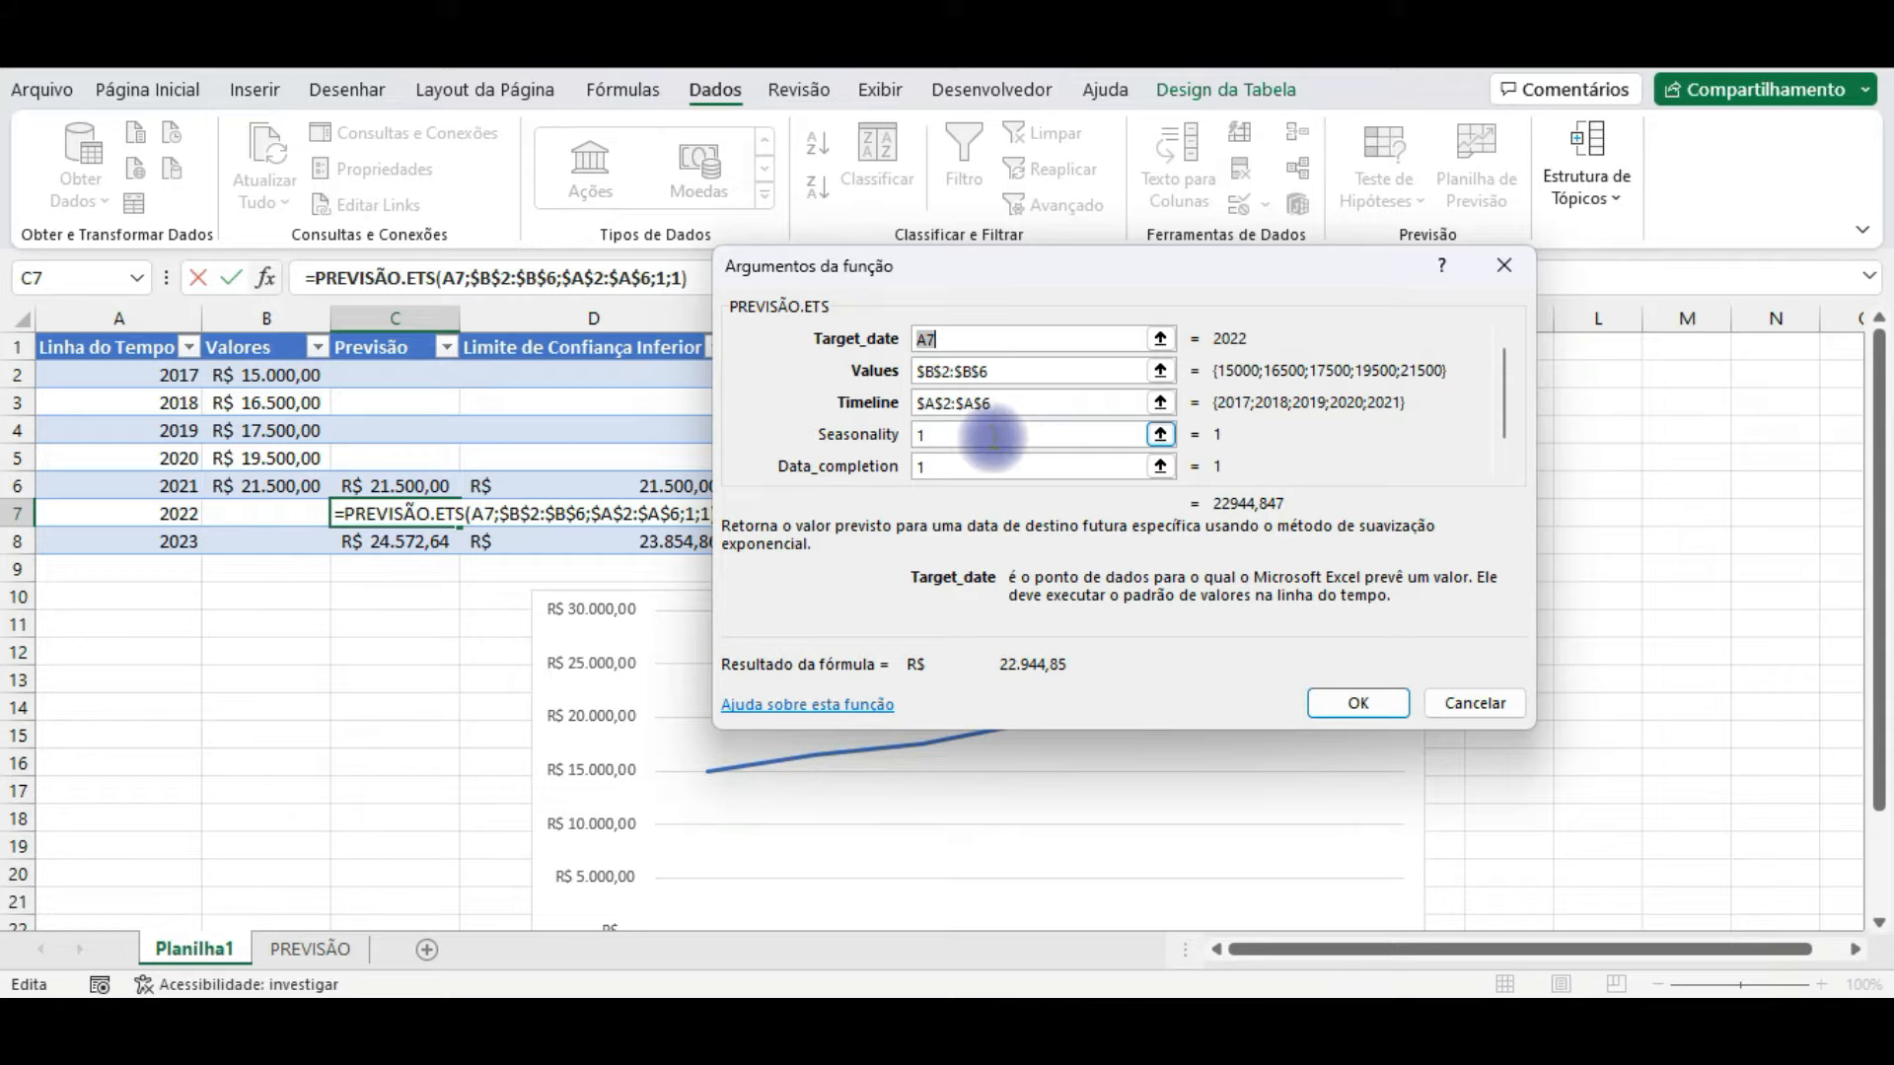
left_click_drag(1506, 392, 1502, 446)
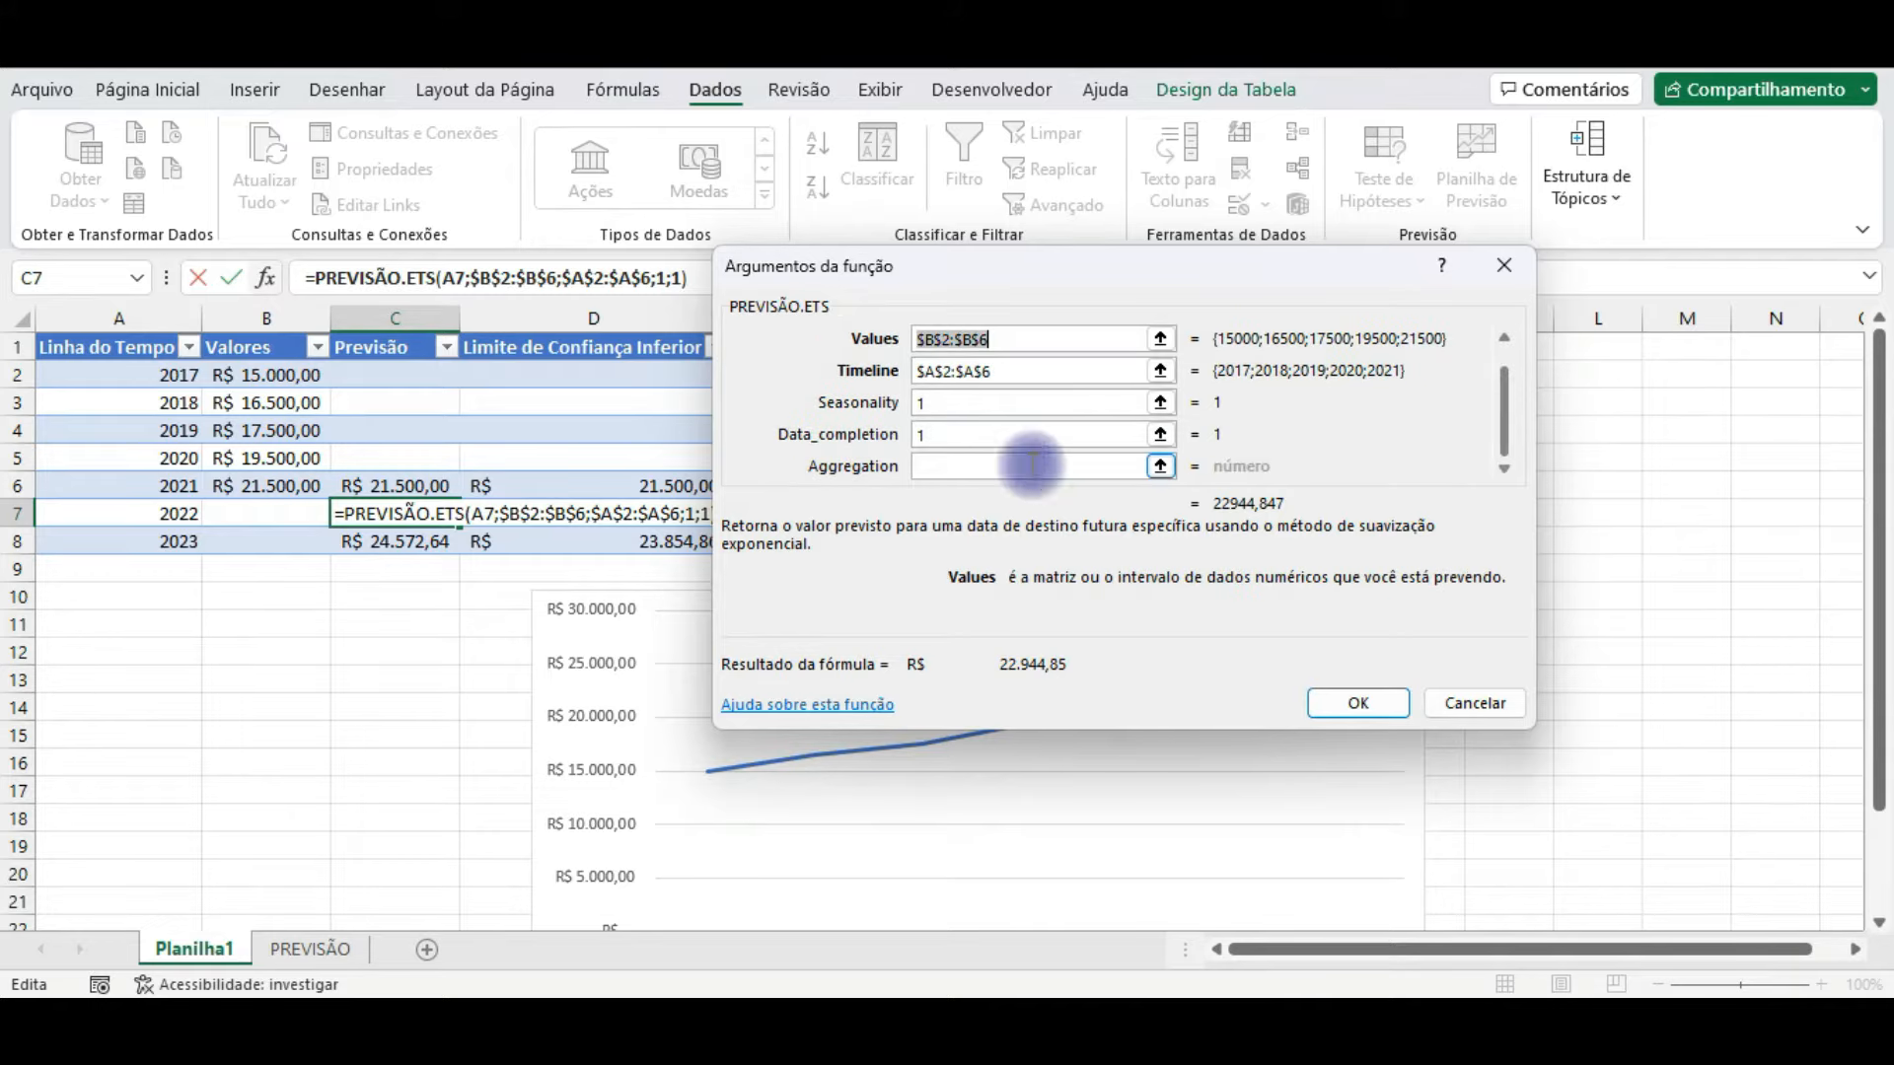
left_click(996, 434)
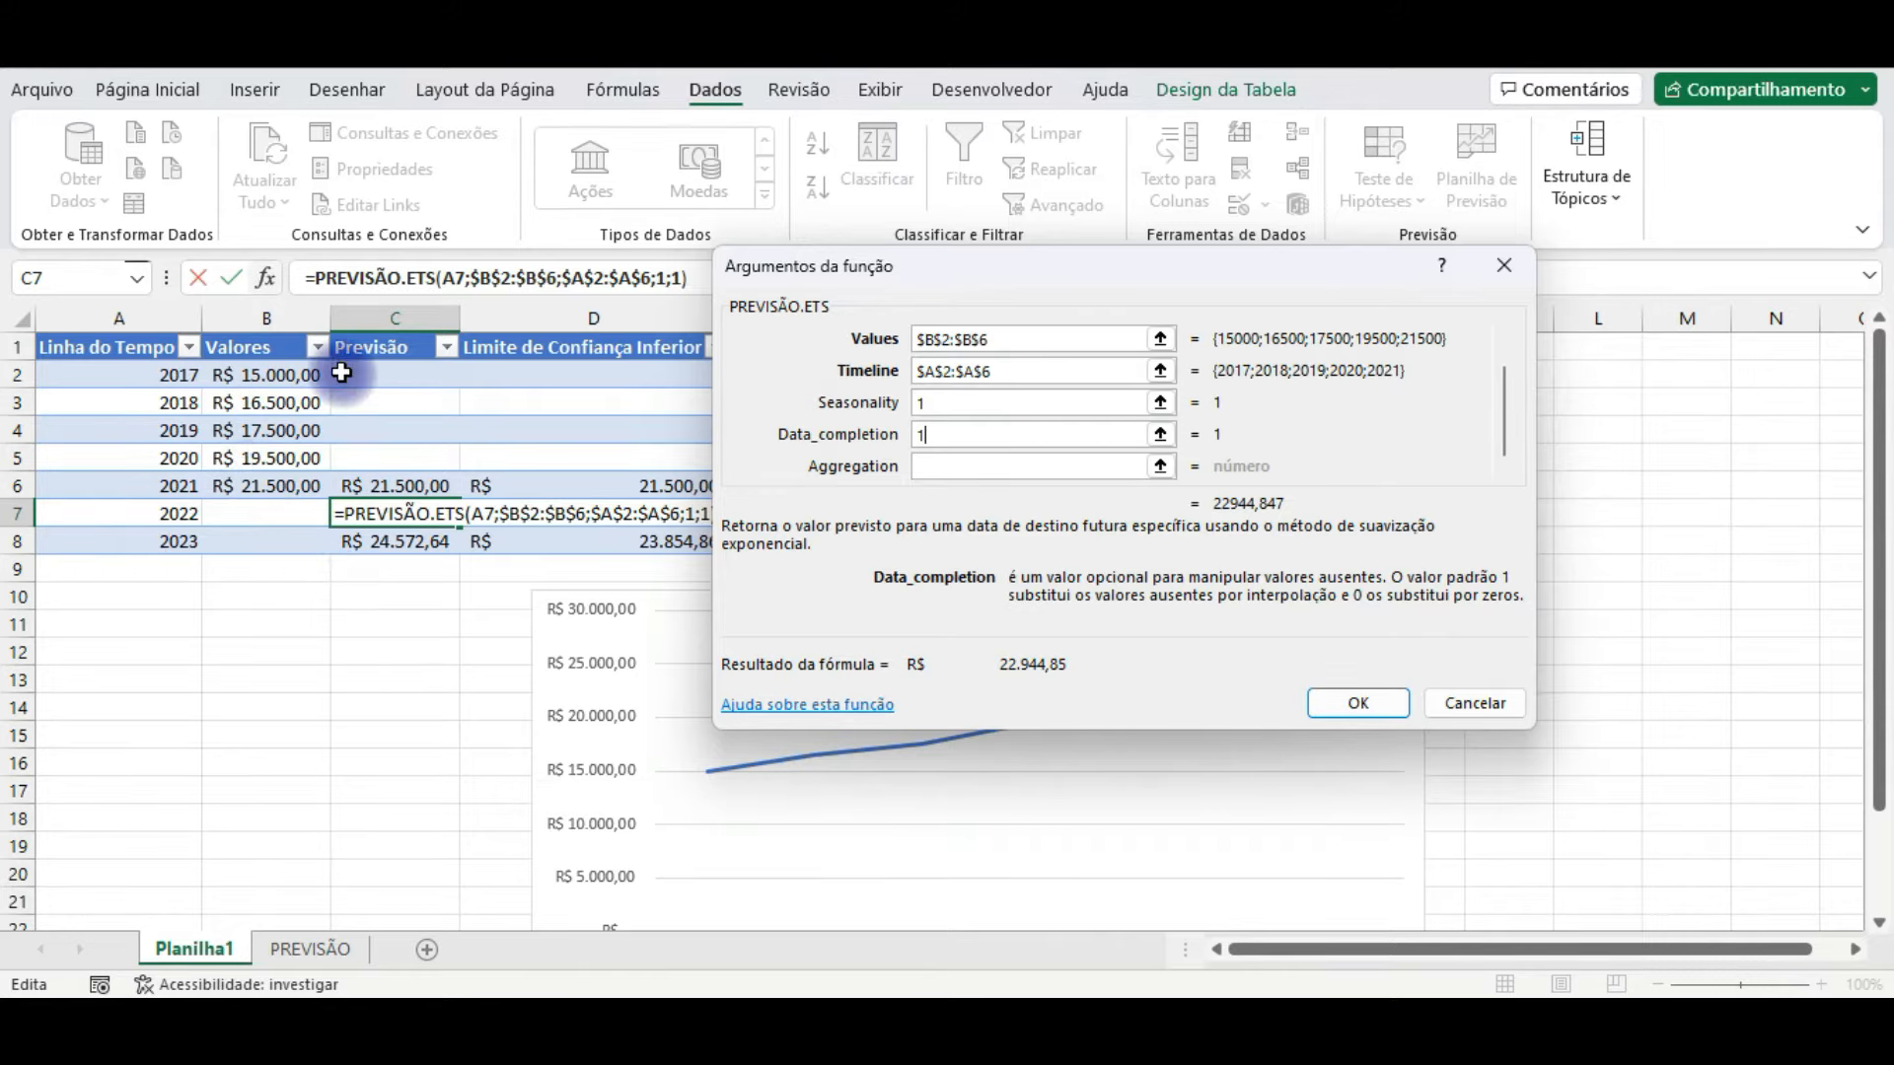
scroll(994, 452, "down", 1)
scroll(994, 448, "down", 1)
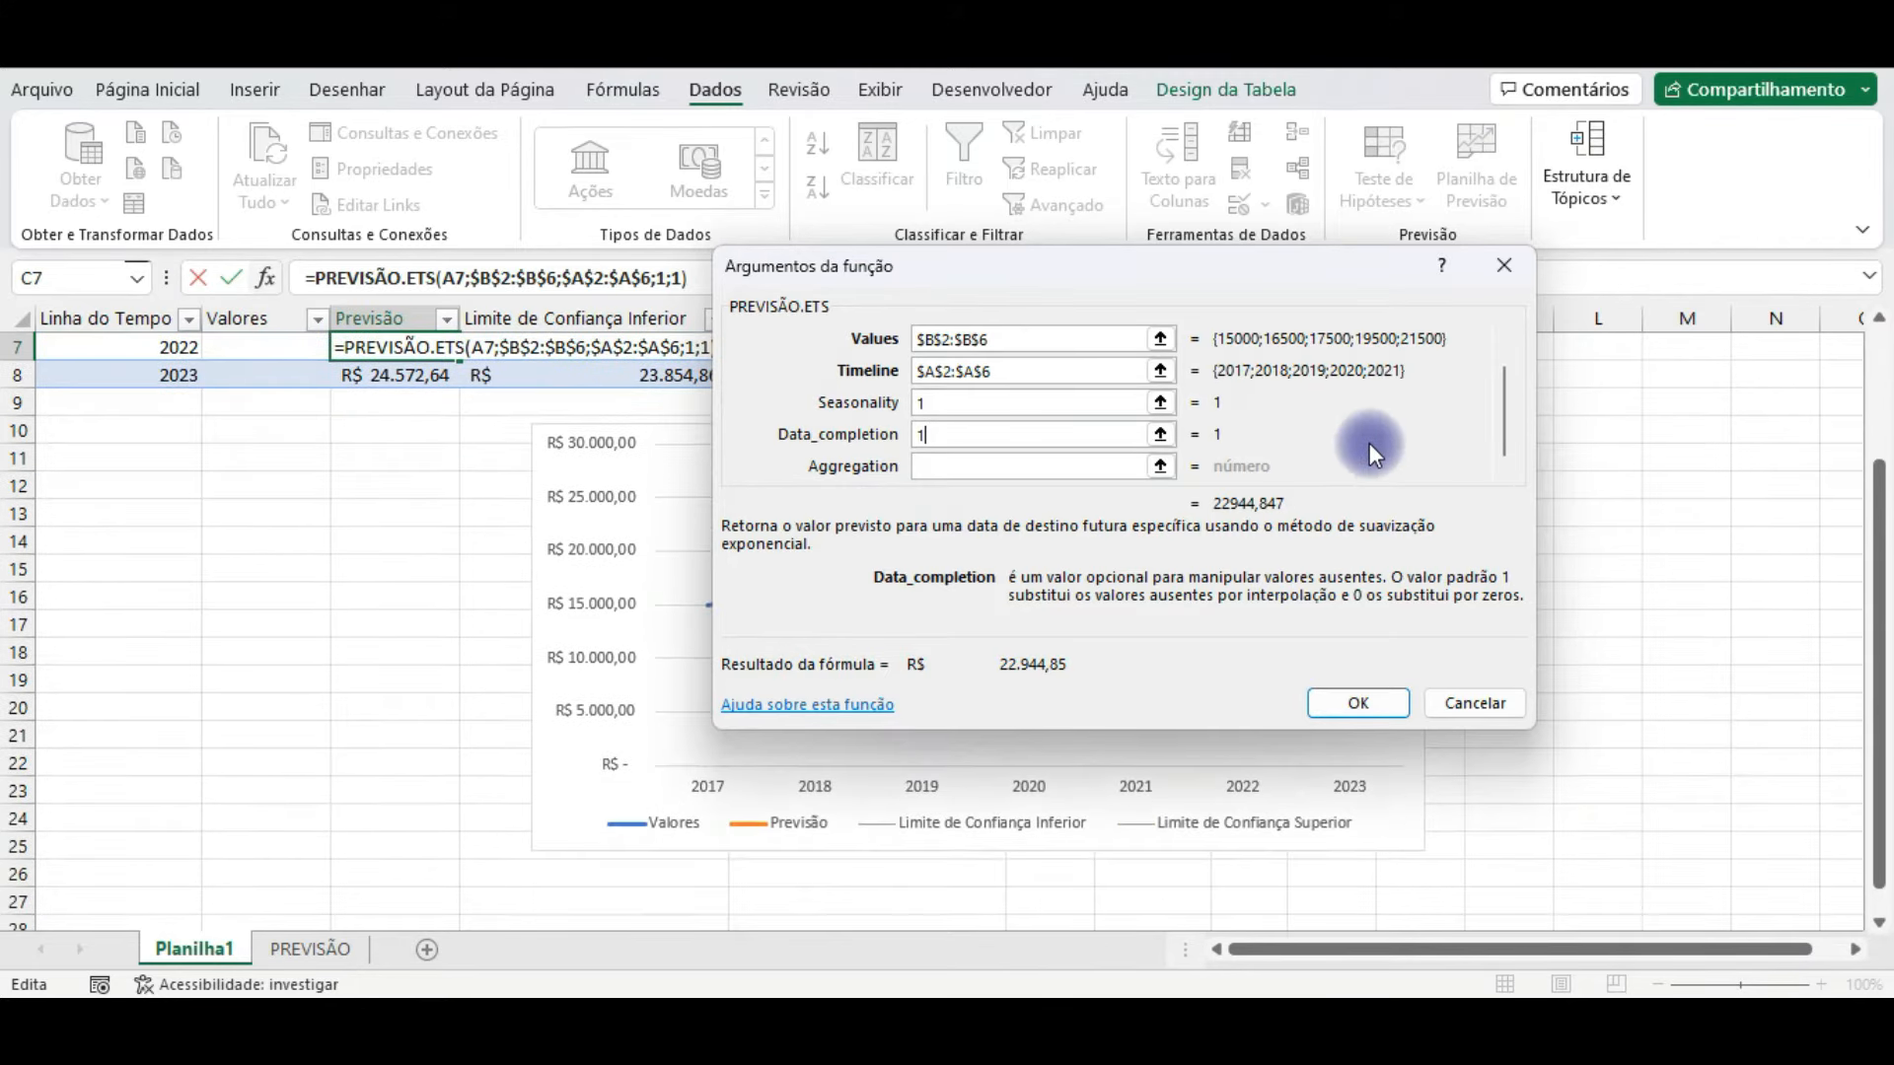
left_click_drag(1511, 428, 1507, 381)
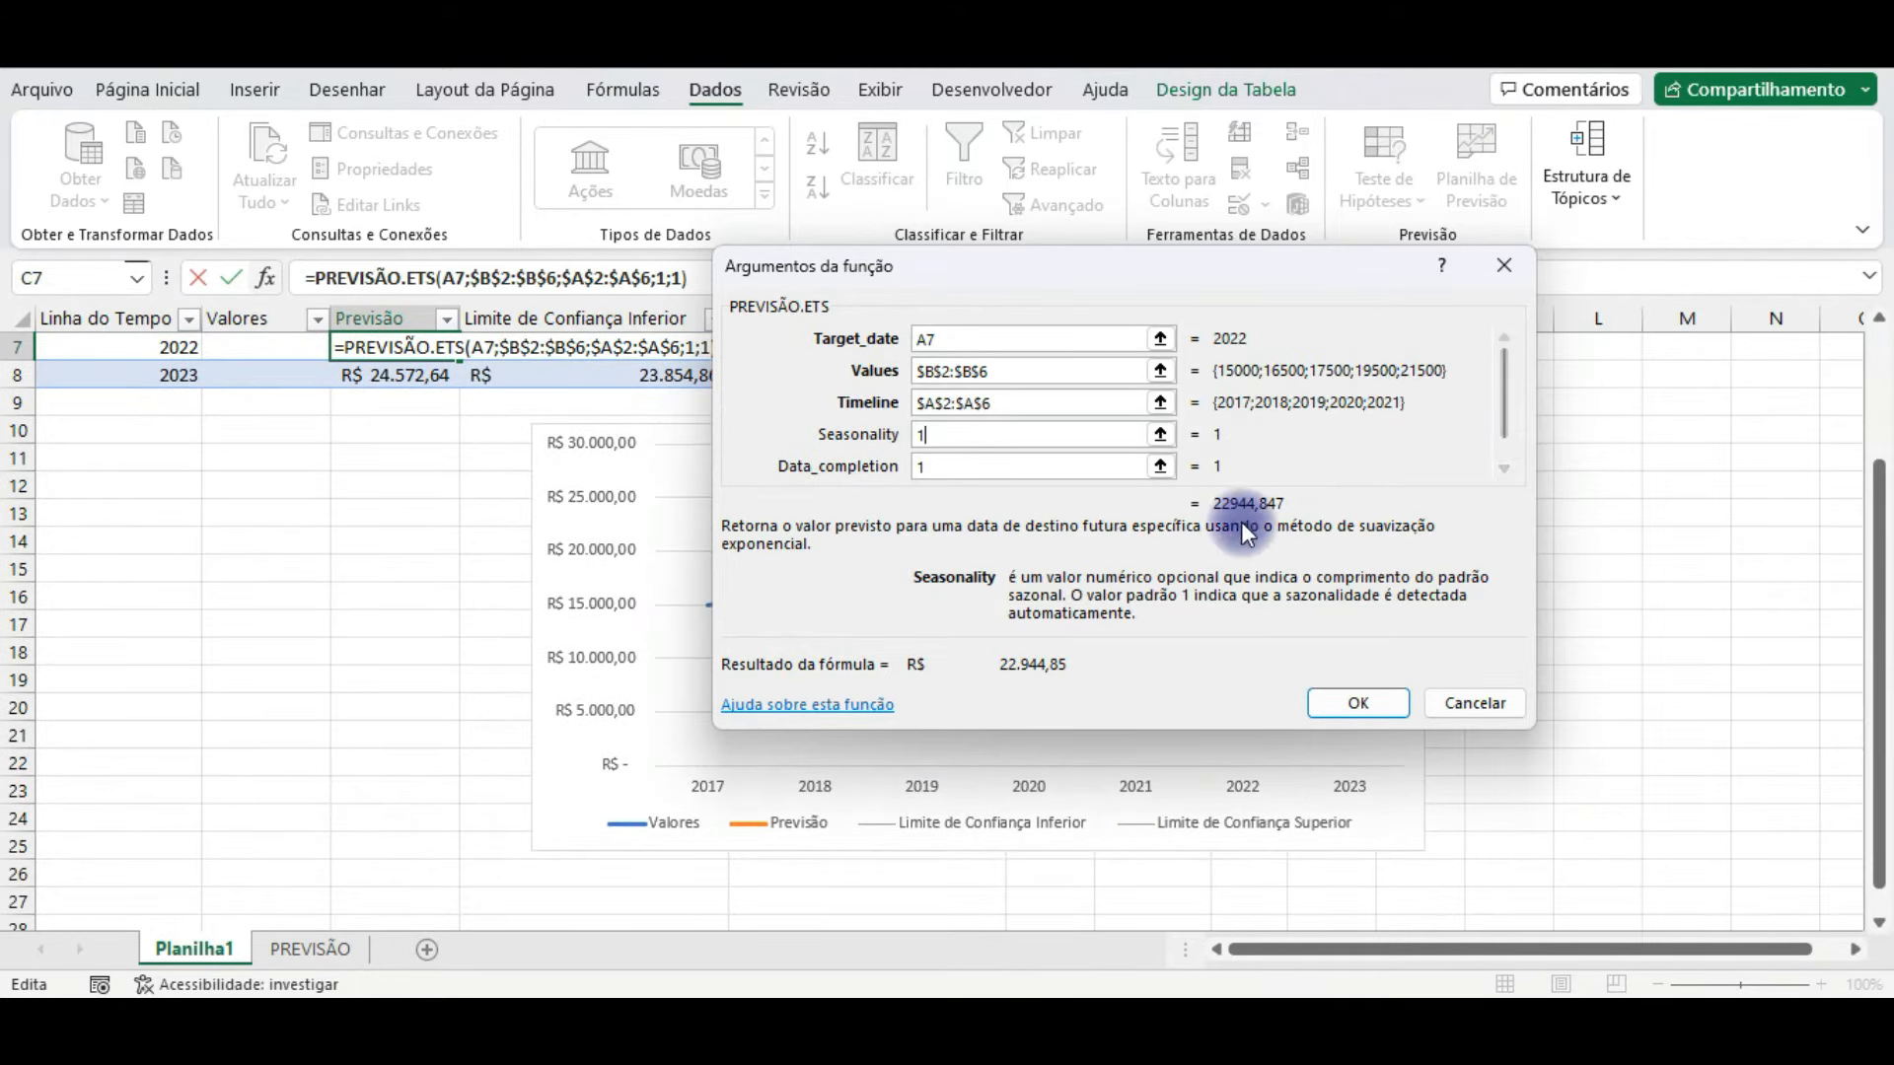
left_click(1393, 707)
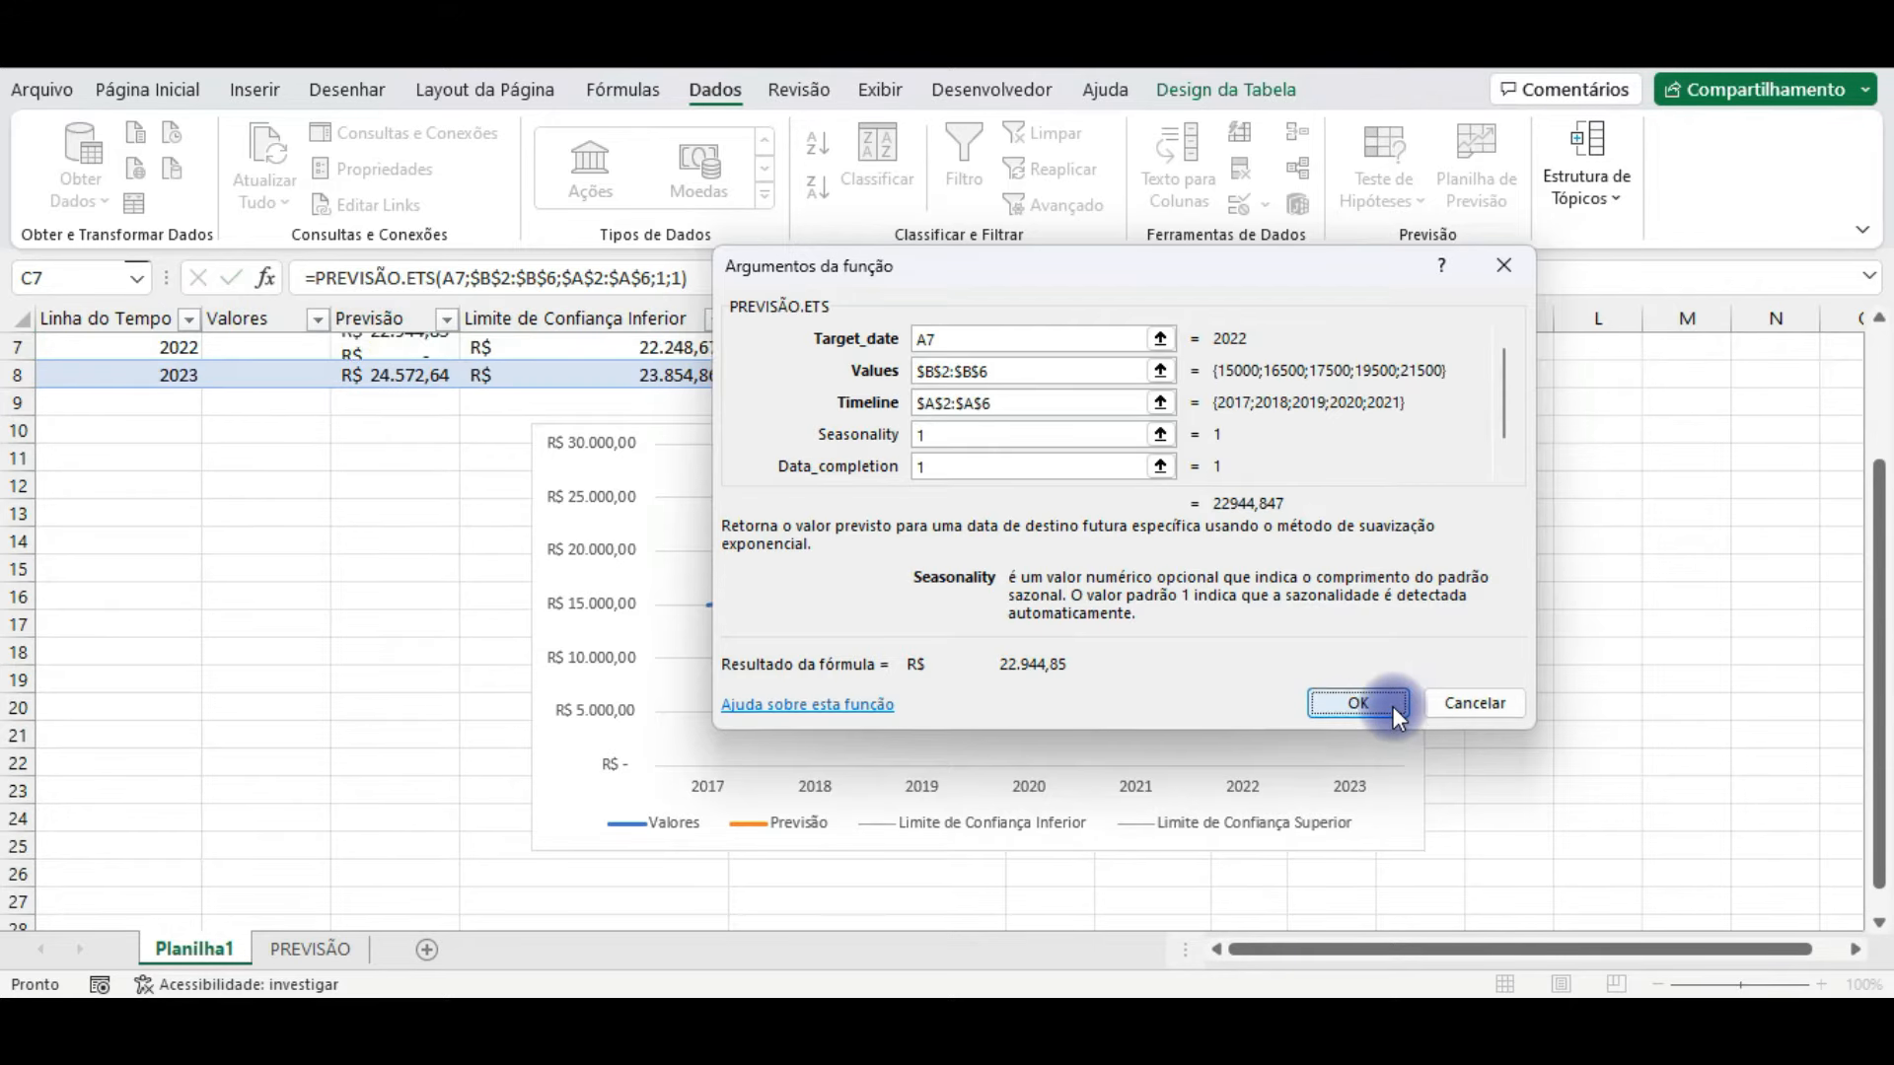
scroll(246, 704, "up", 1)
scroll(245, 704, "up", 2)
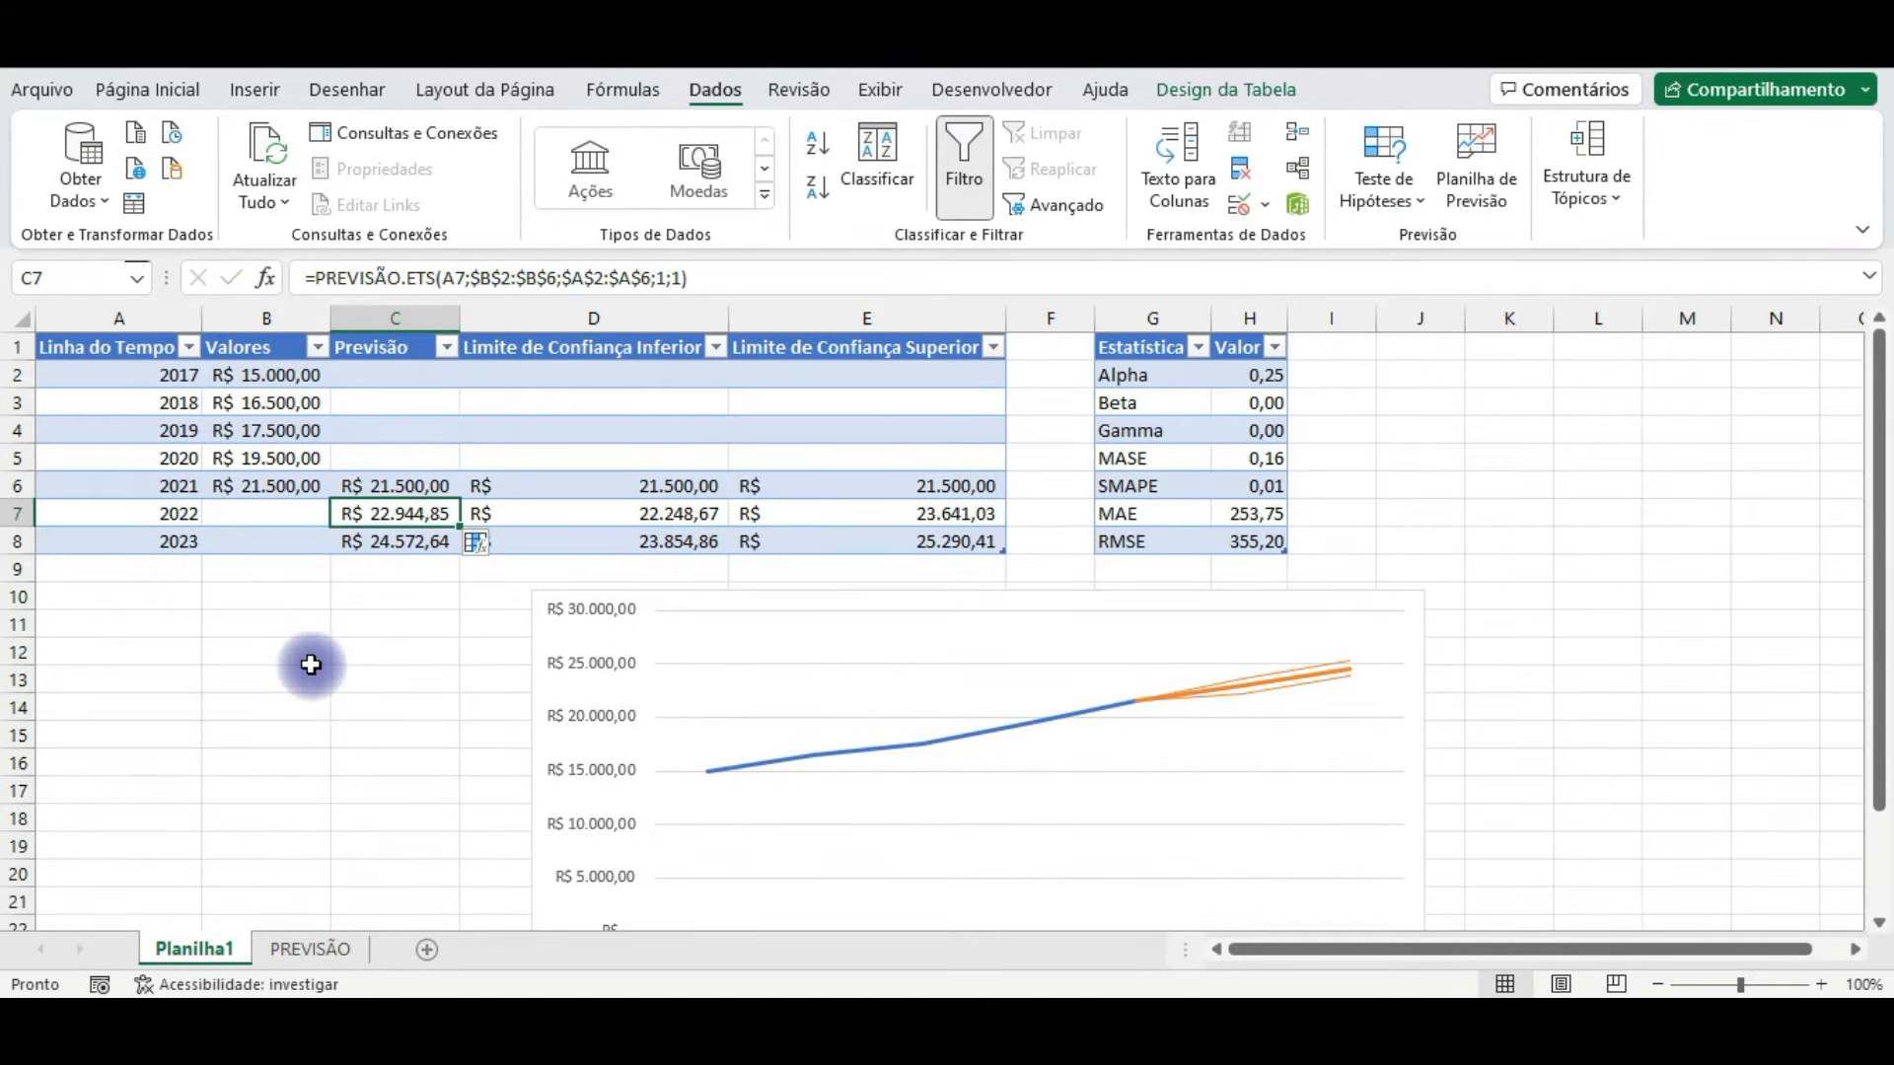
Step: Examine the 2022 forecast formula and the lower and upper confidence limit formulas for 2022 and 2023
left_click(188, 515)
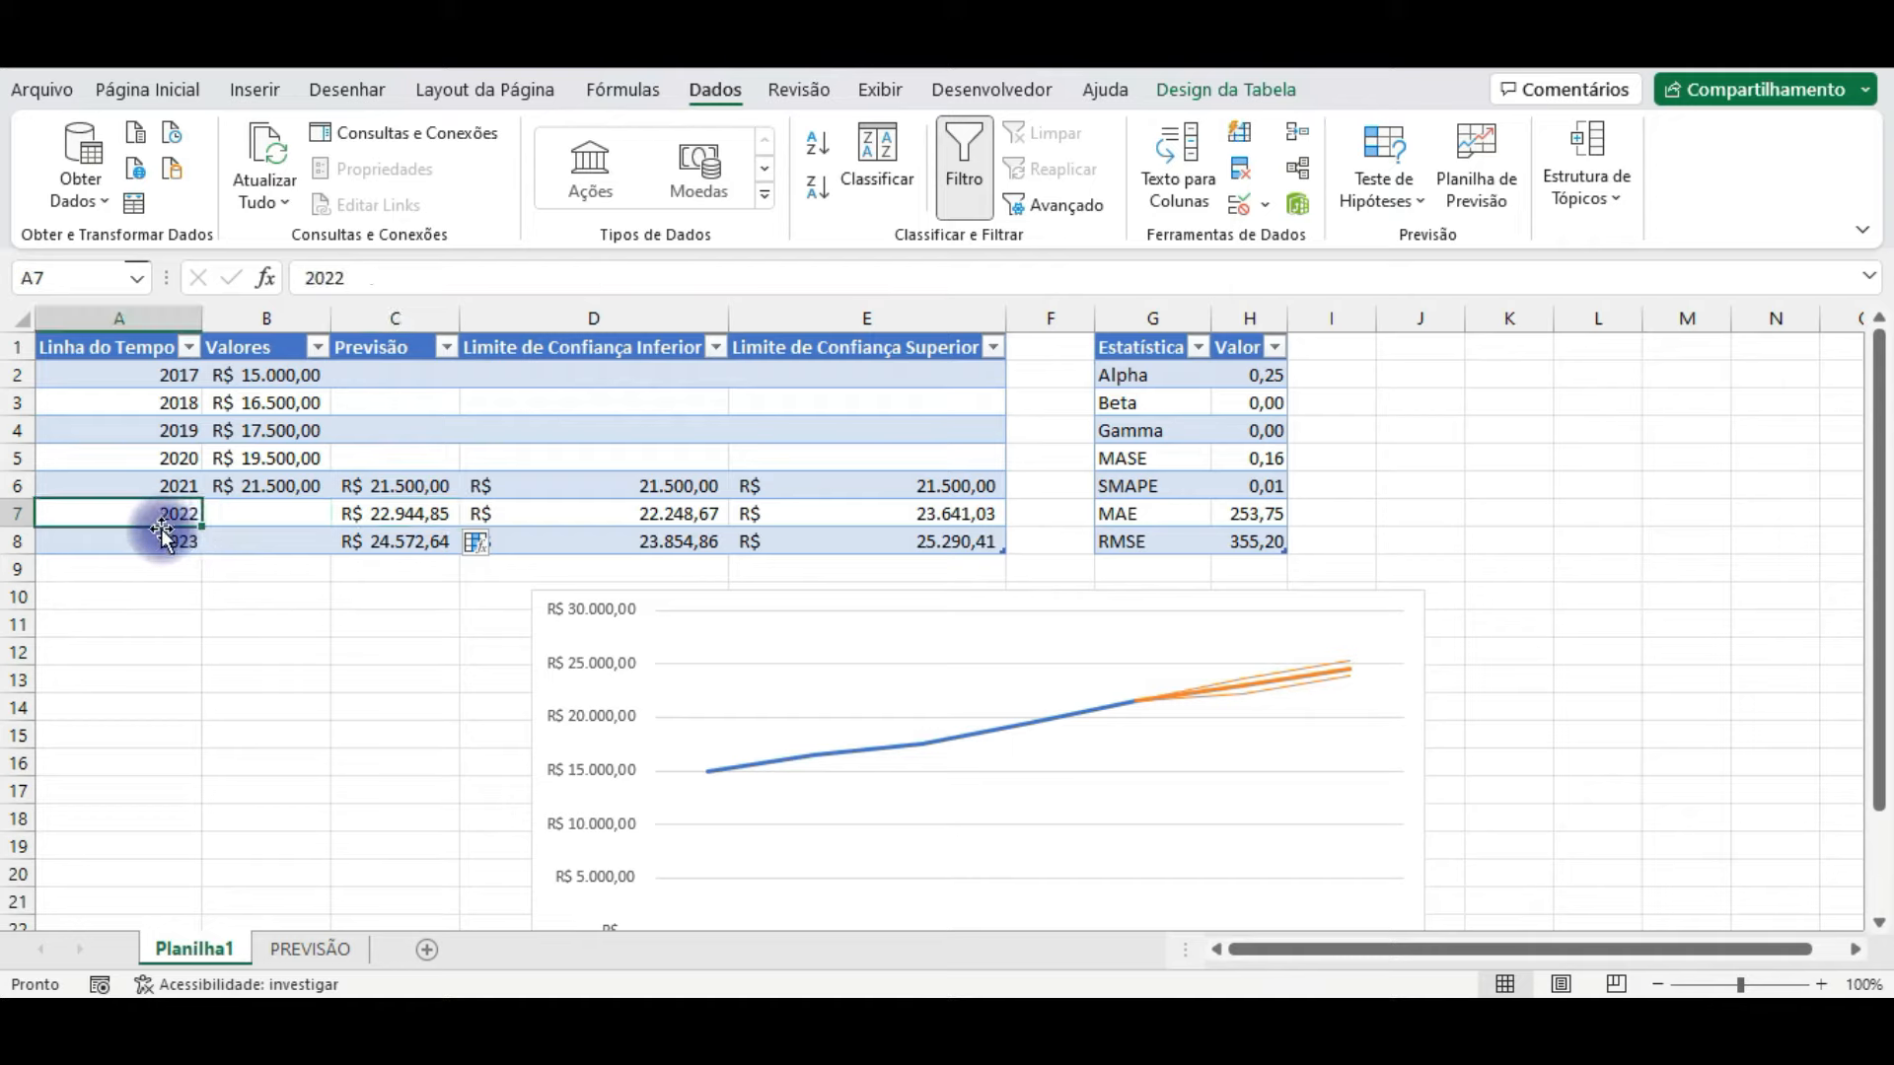
left_click(397, 510)
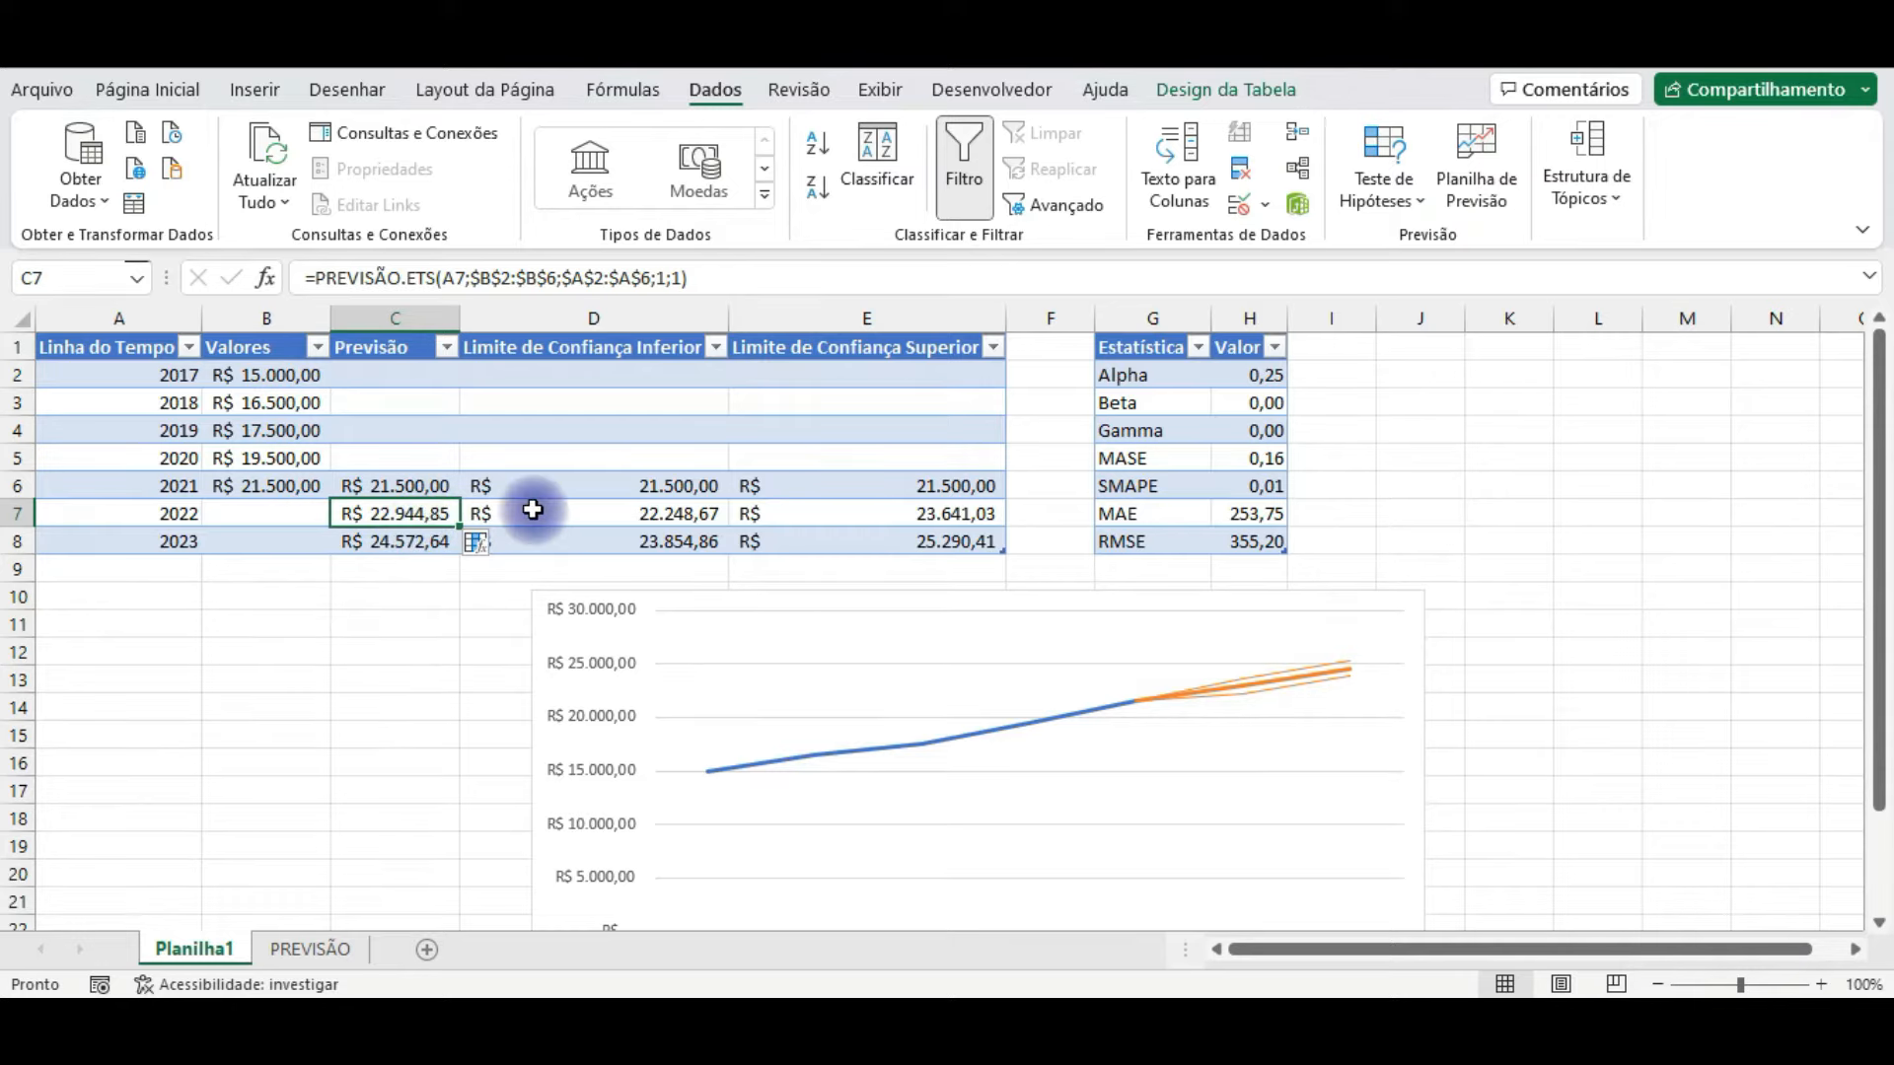
left_click(614, 509)
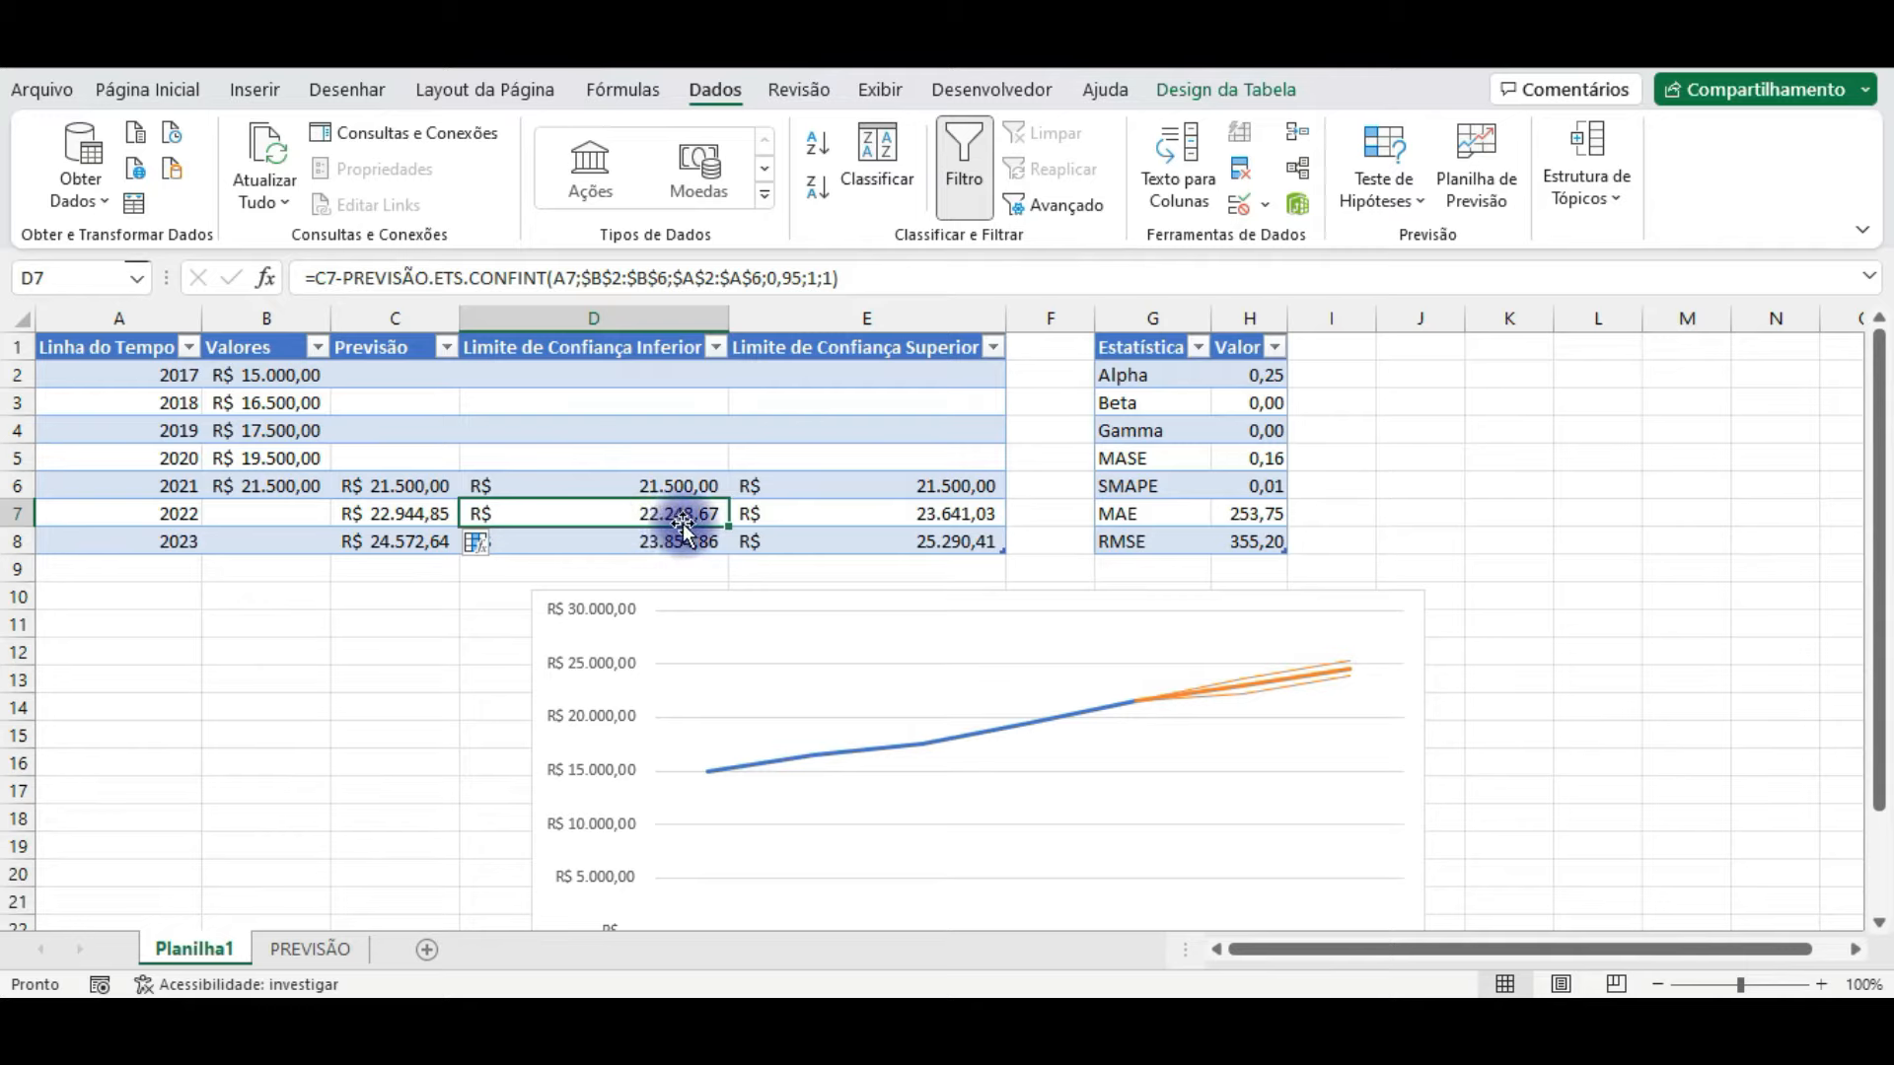
left_click(883, 513)
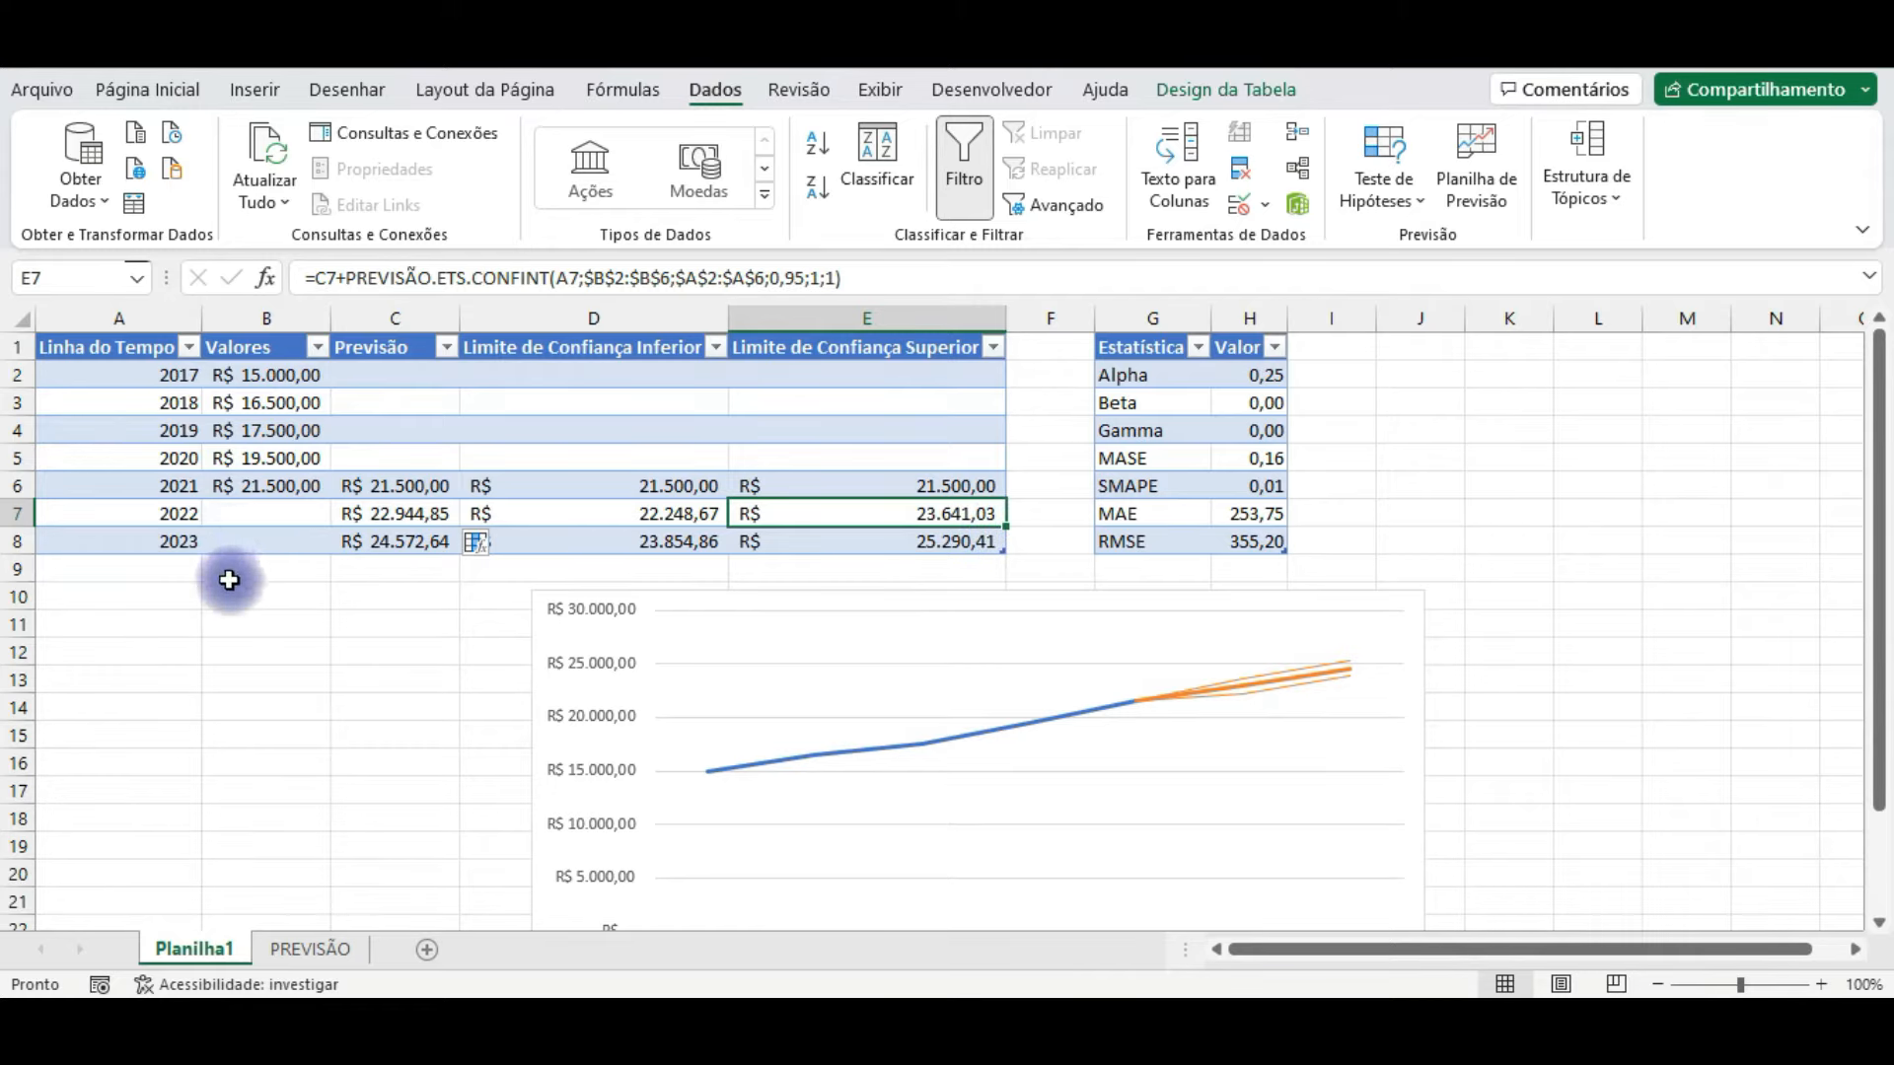
left_click(651, 514)
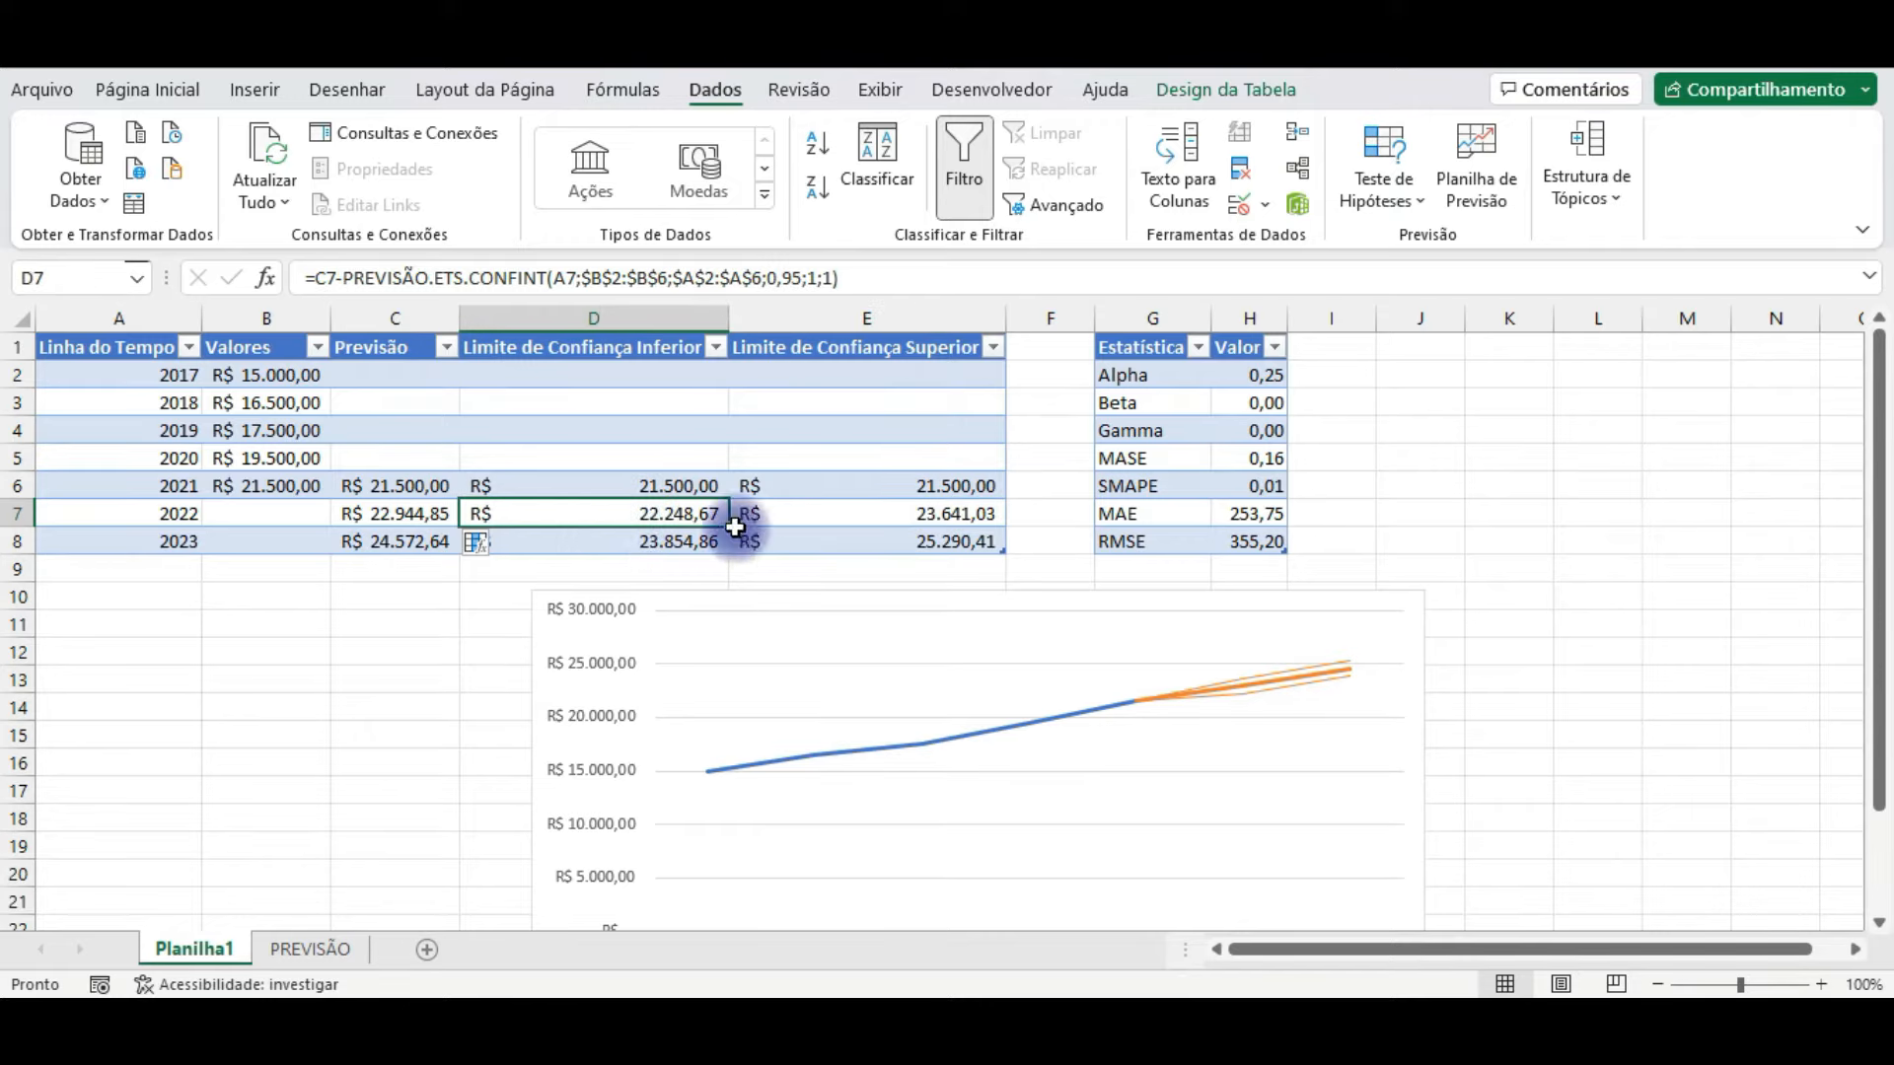
left_click(932, 517)
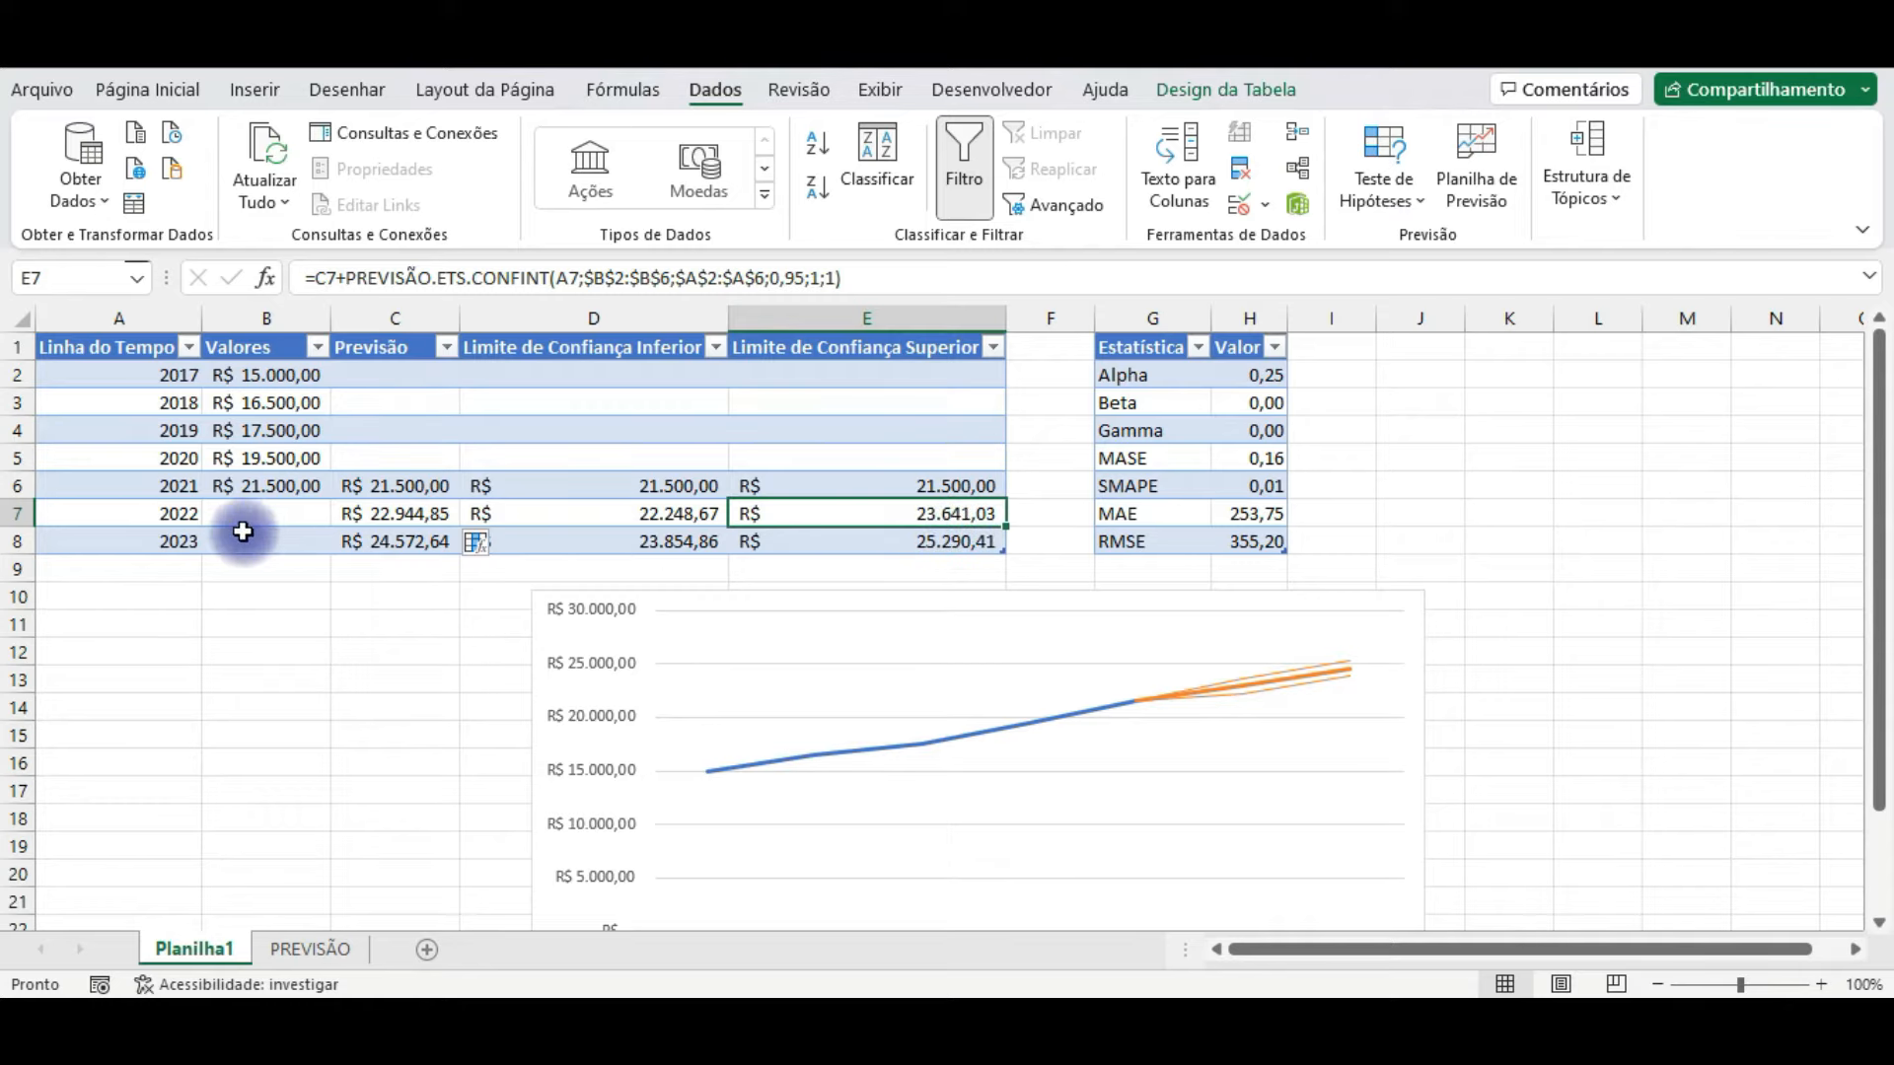
left_click(190, 542)
left_click(612, 542)
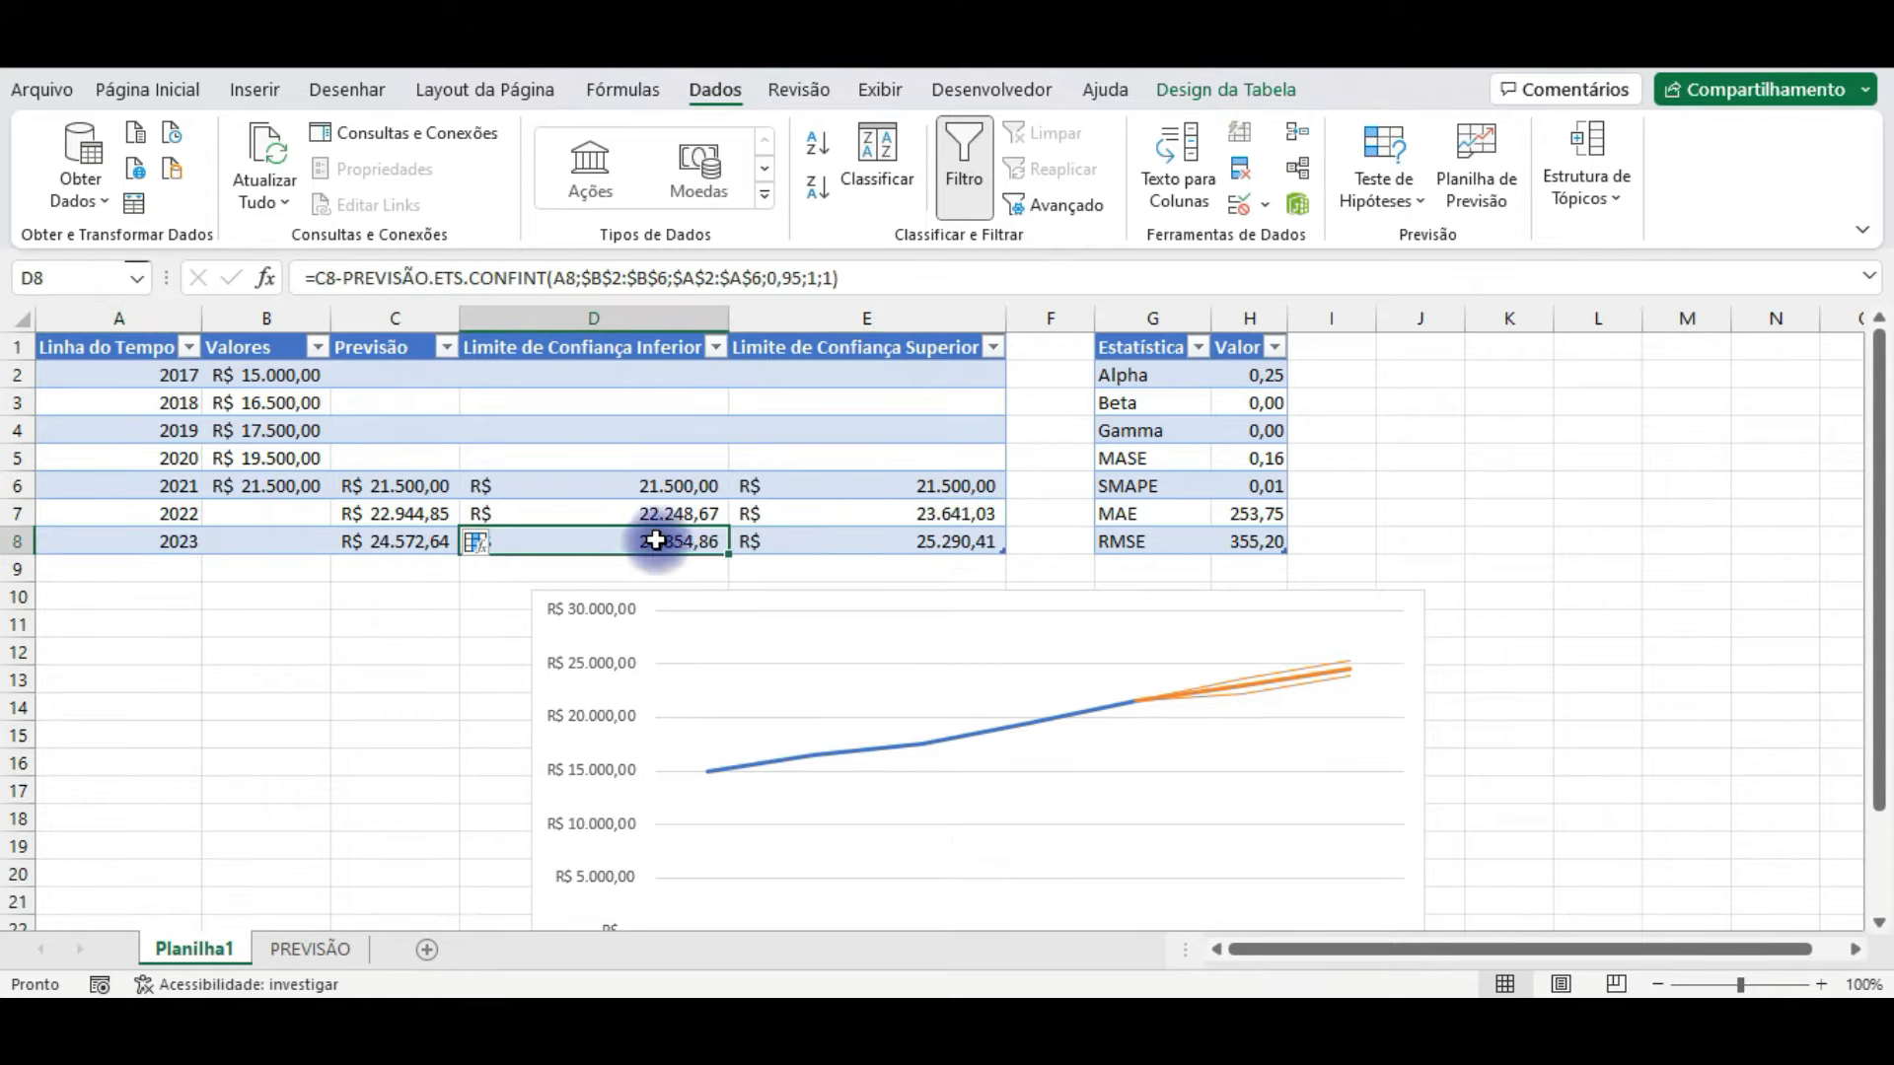
left_click(937, 542)
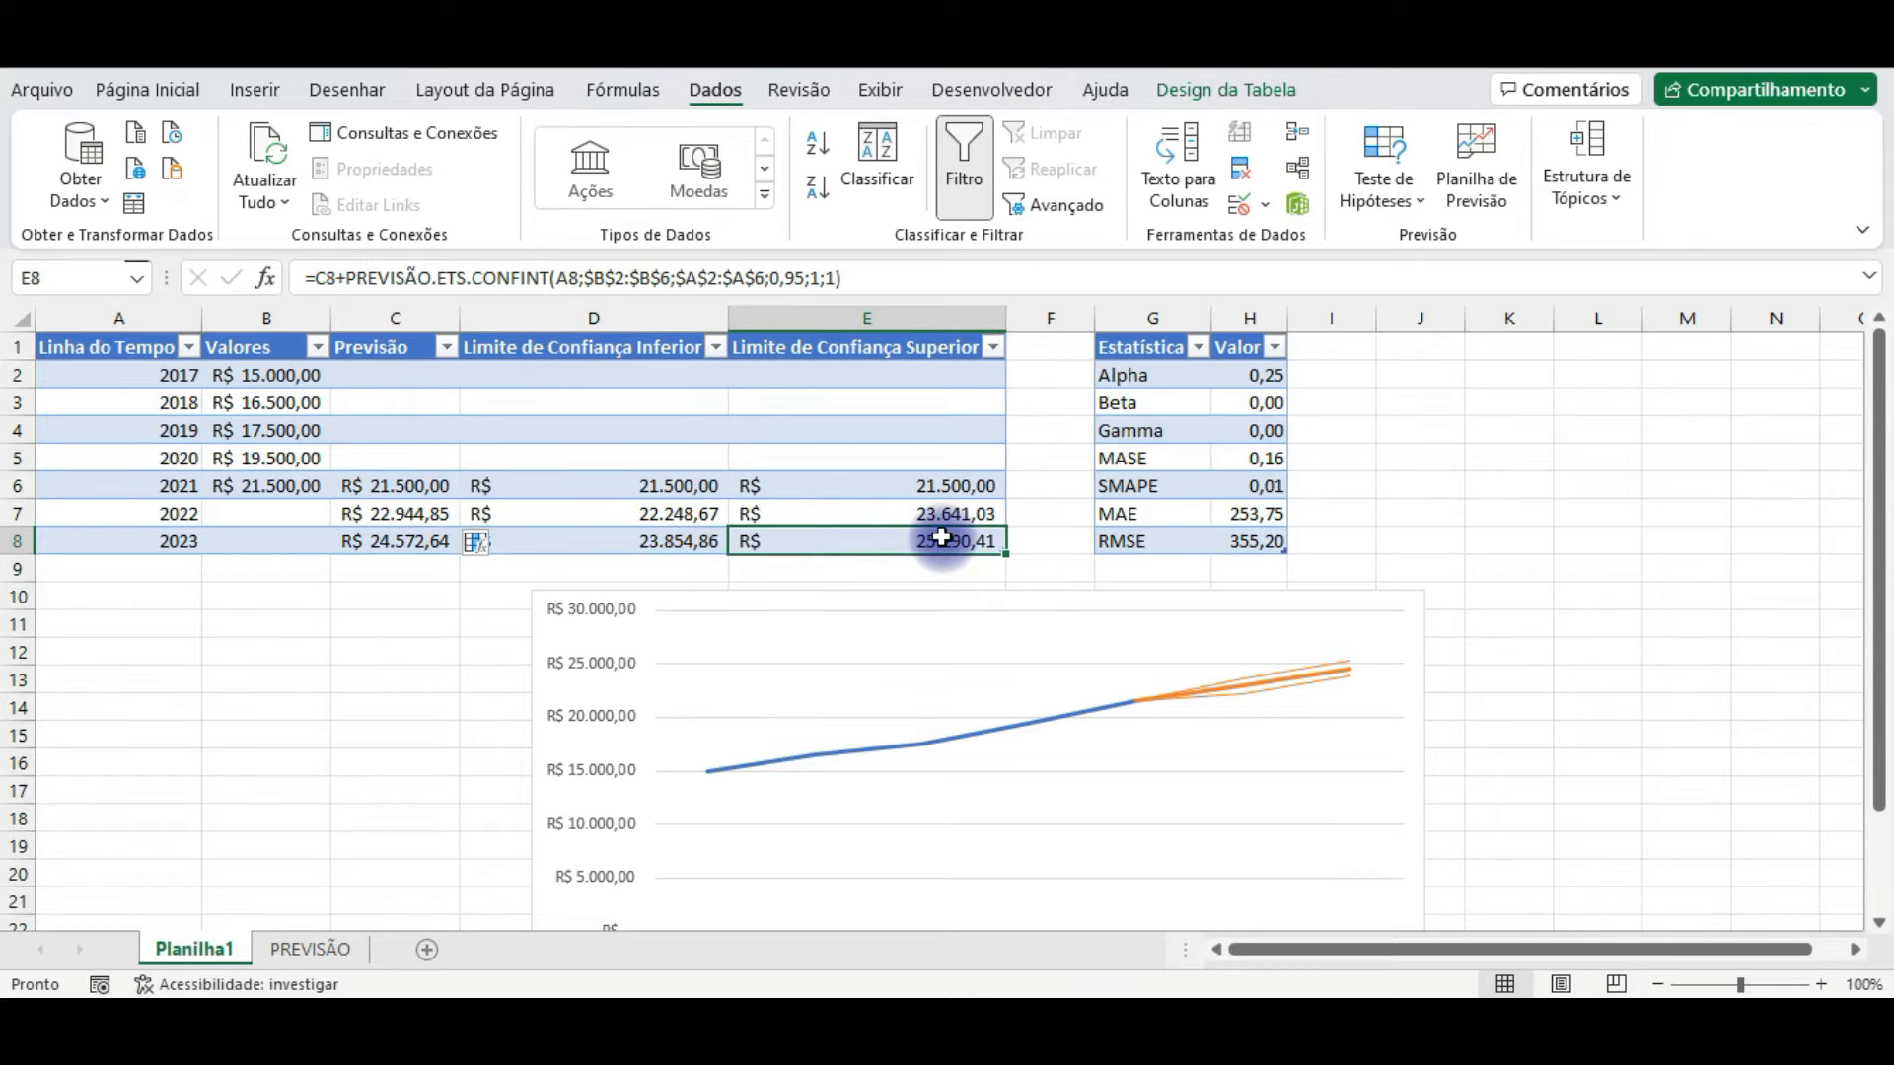
left_click(1554, 628)
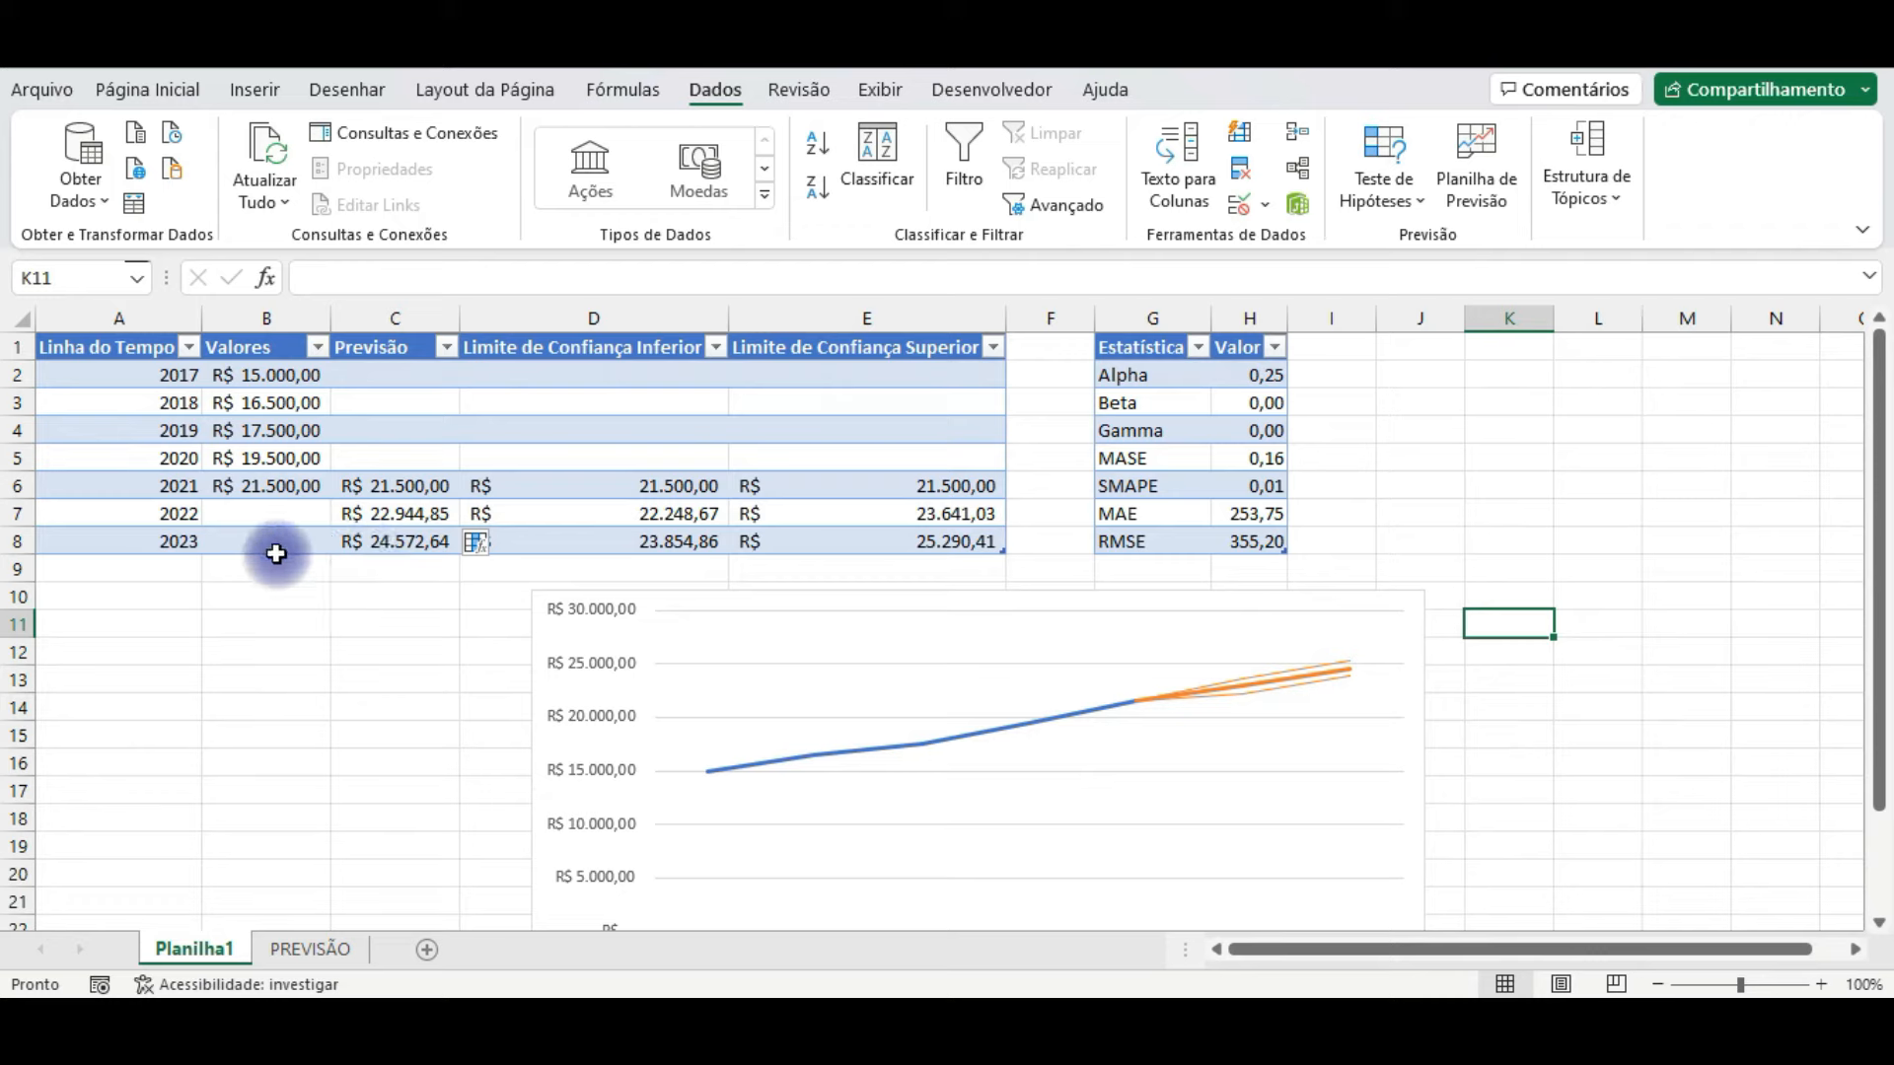
Step: Start another forecast sheet from the PREVISÃO sales table, set its forecast end to 2025, and bring all its options into view
left_click(307, 949)
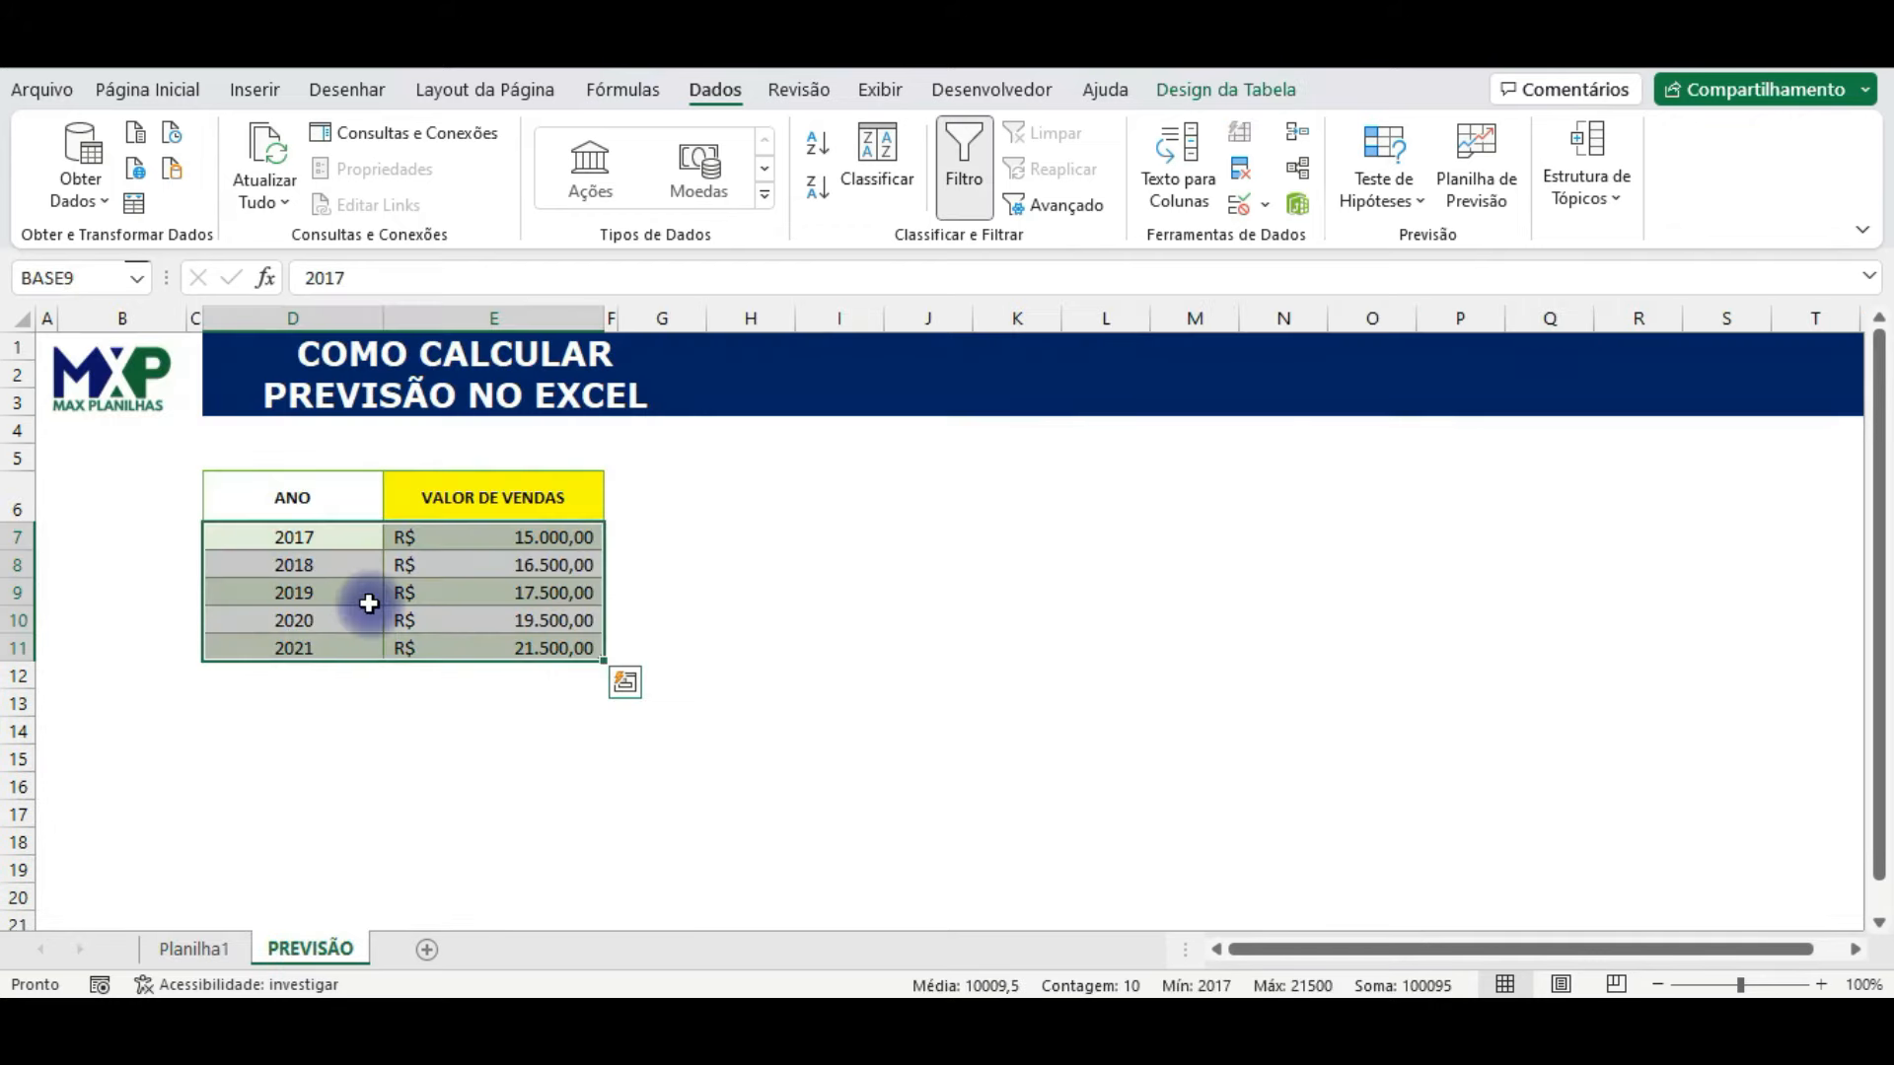
left_click(1476, 170)
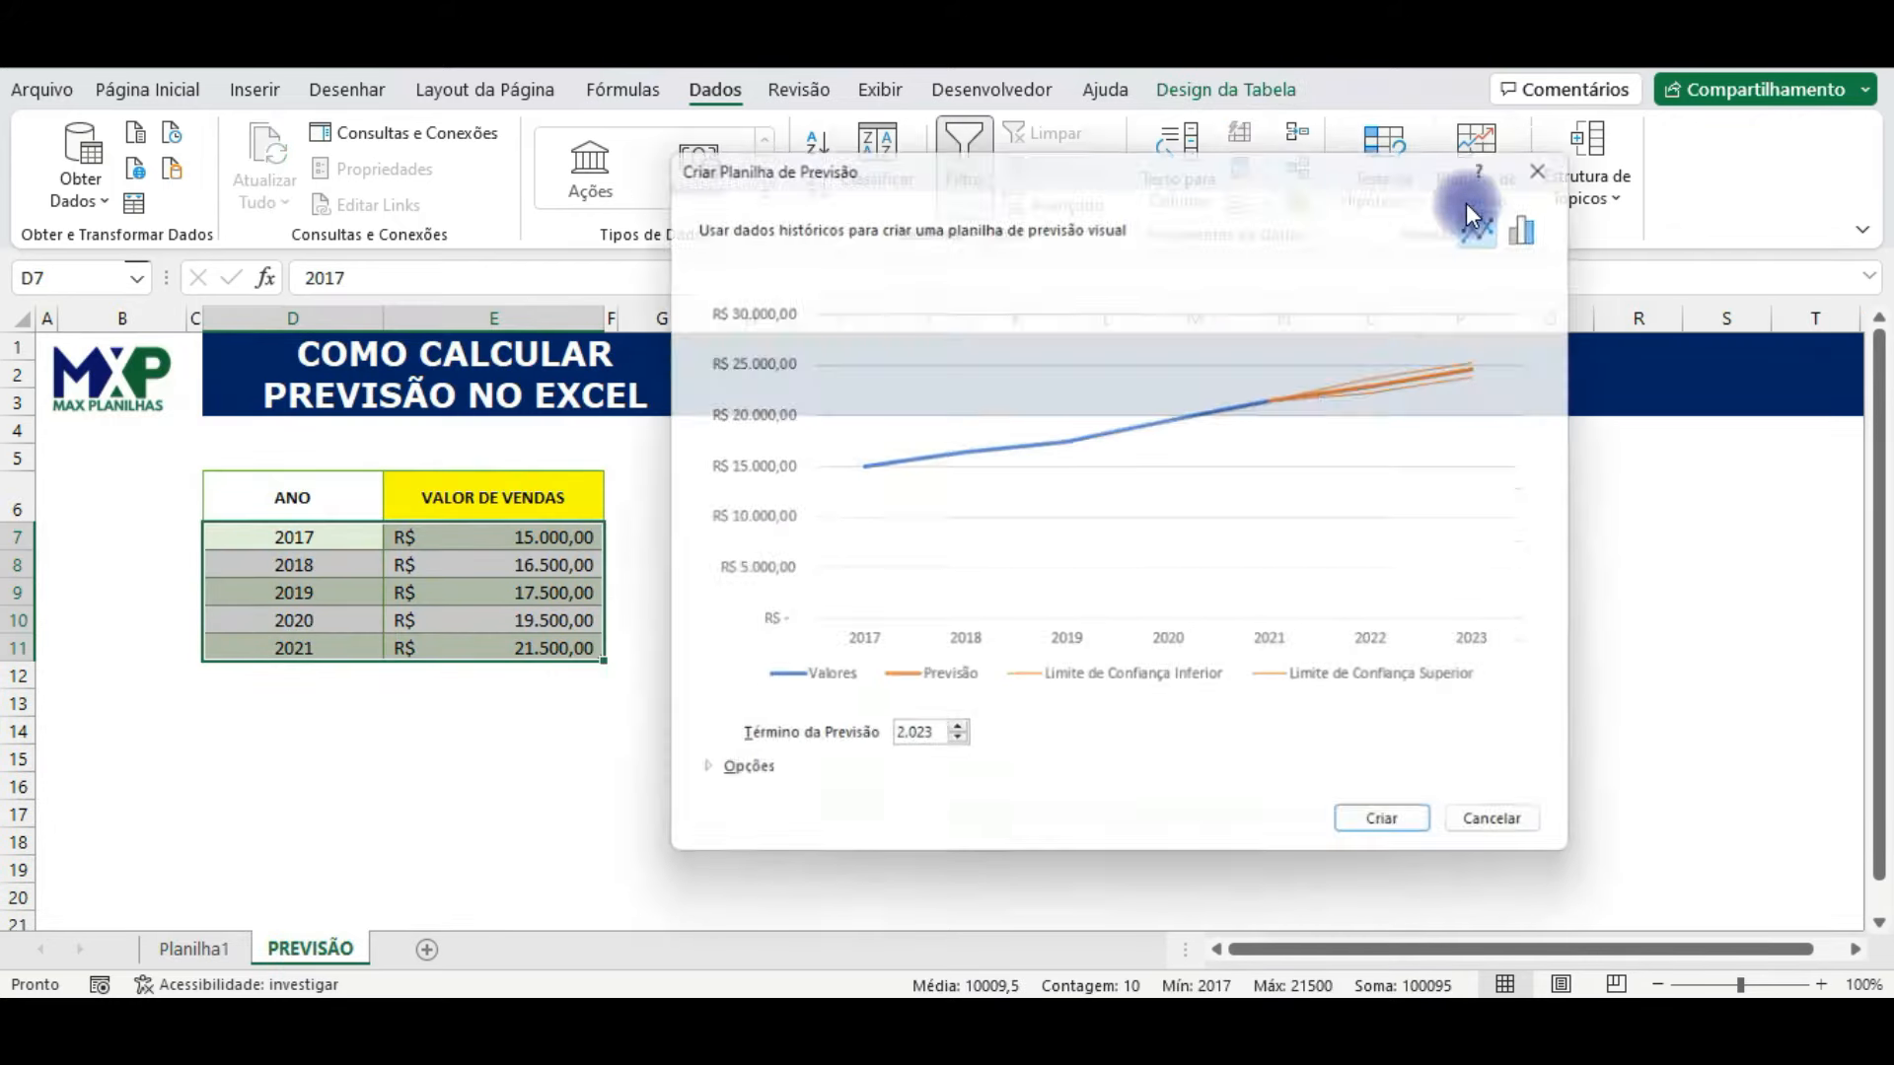
left_click(952, 741)
left_click(953, 741)
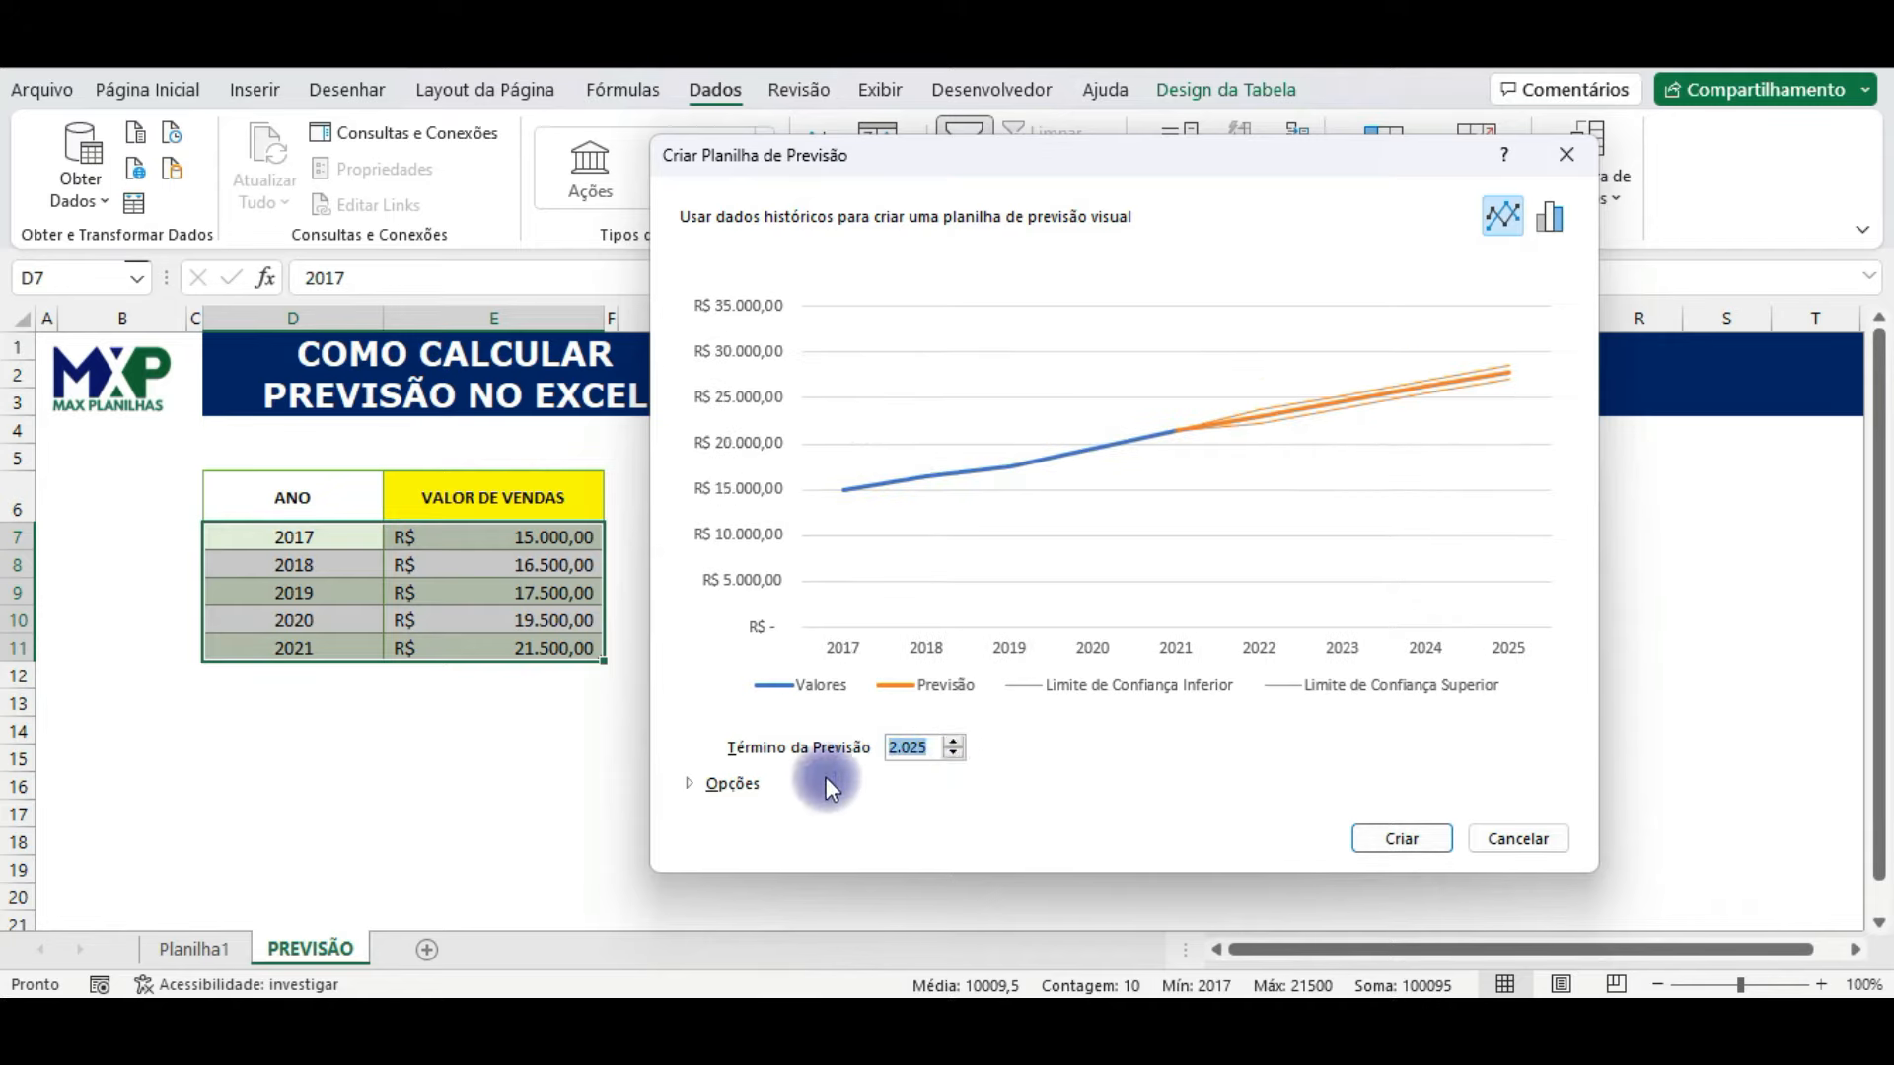
left_click(747, 785)
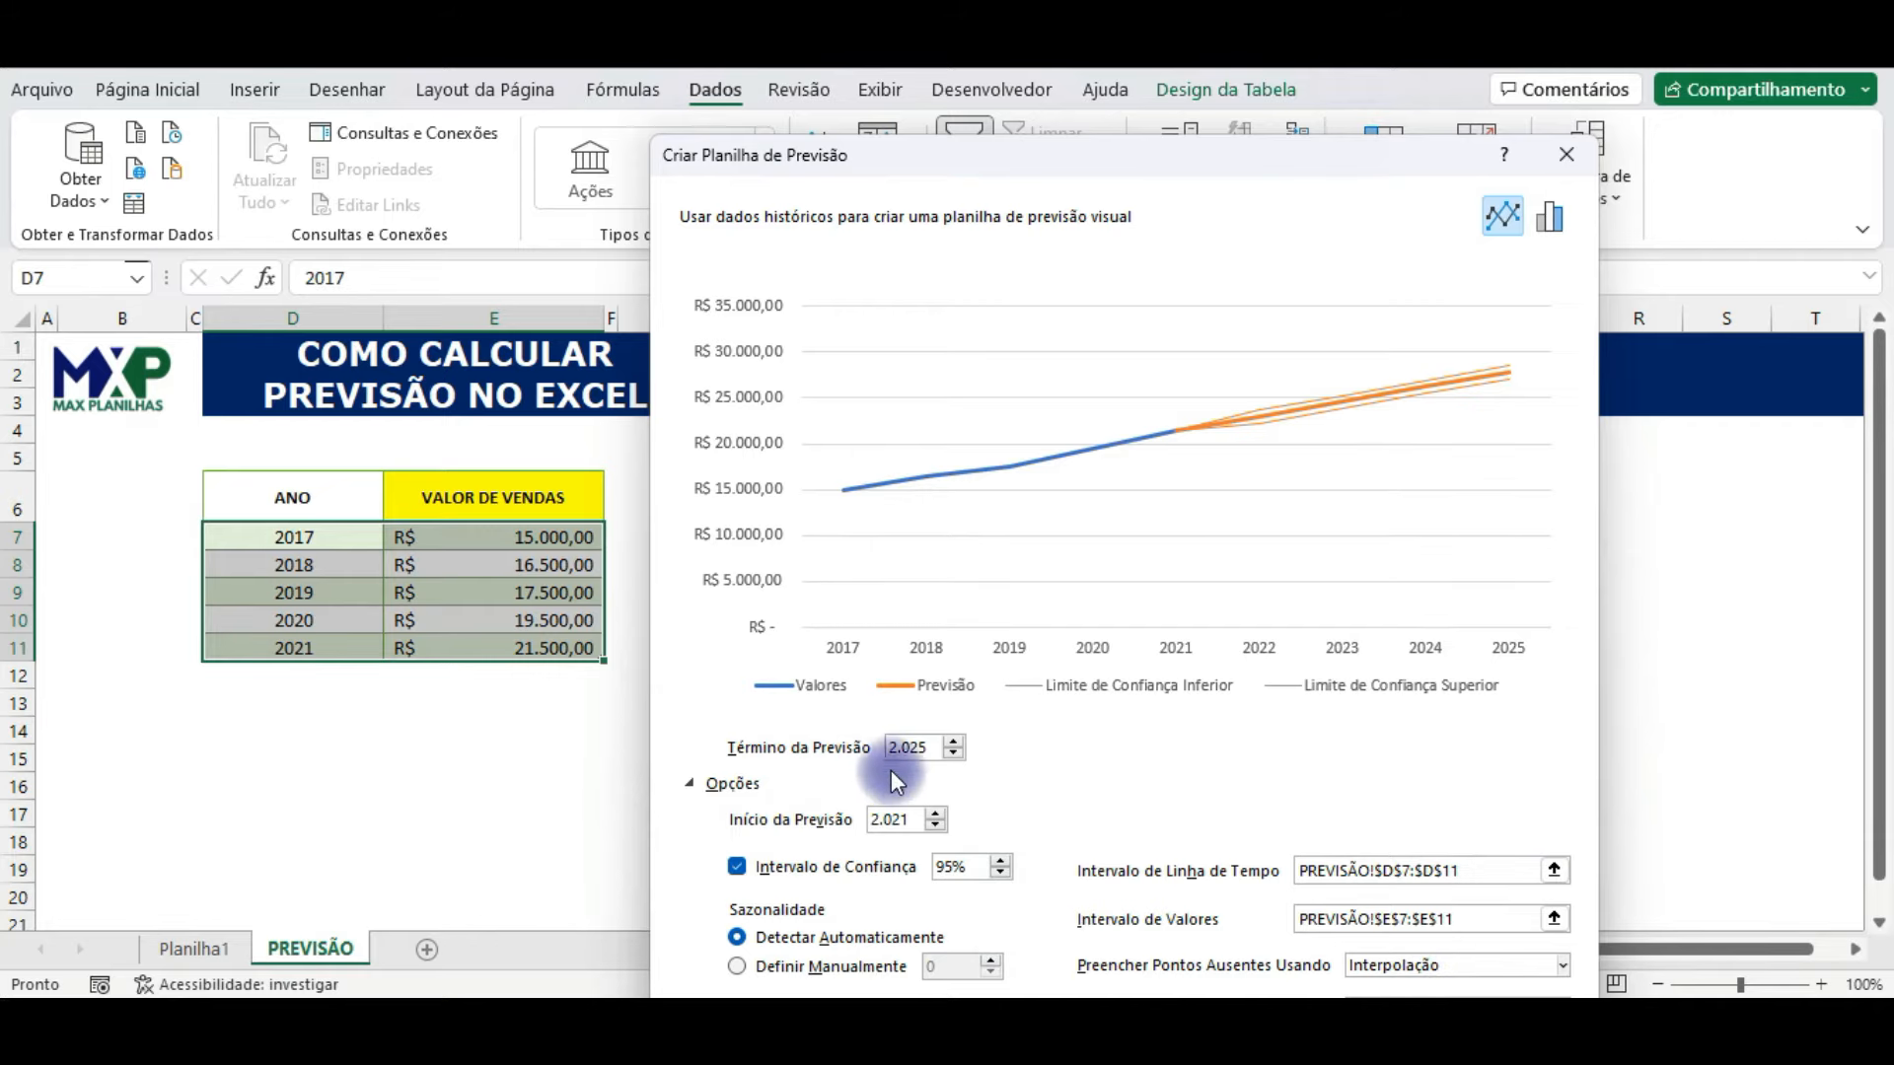
left_click_drag(1255, 161, 1092, 29)
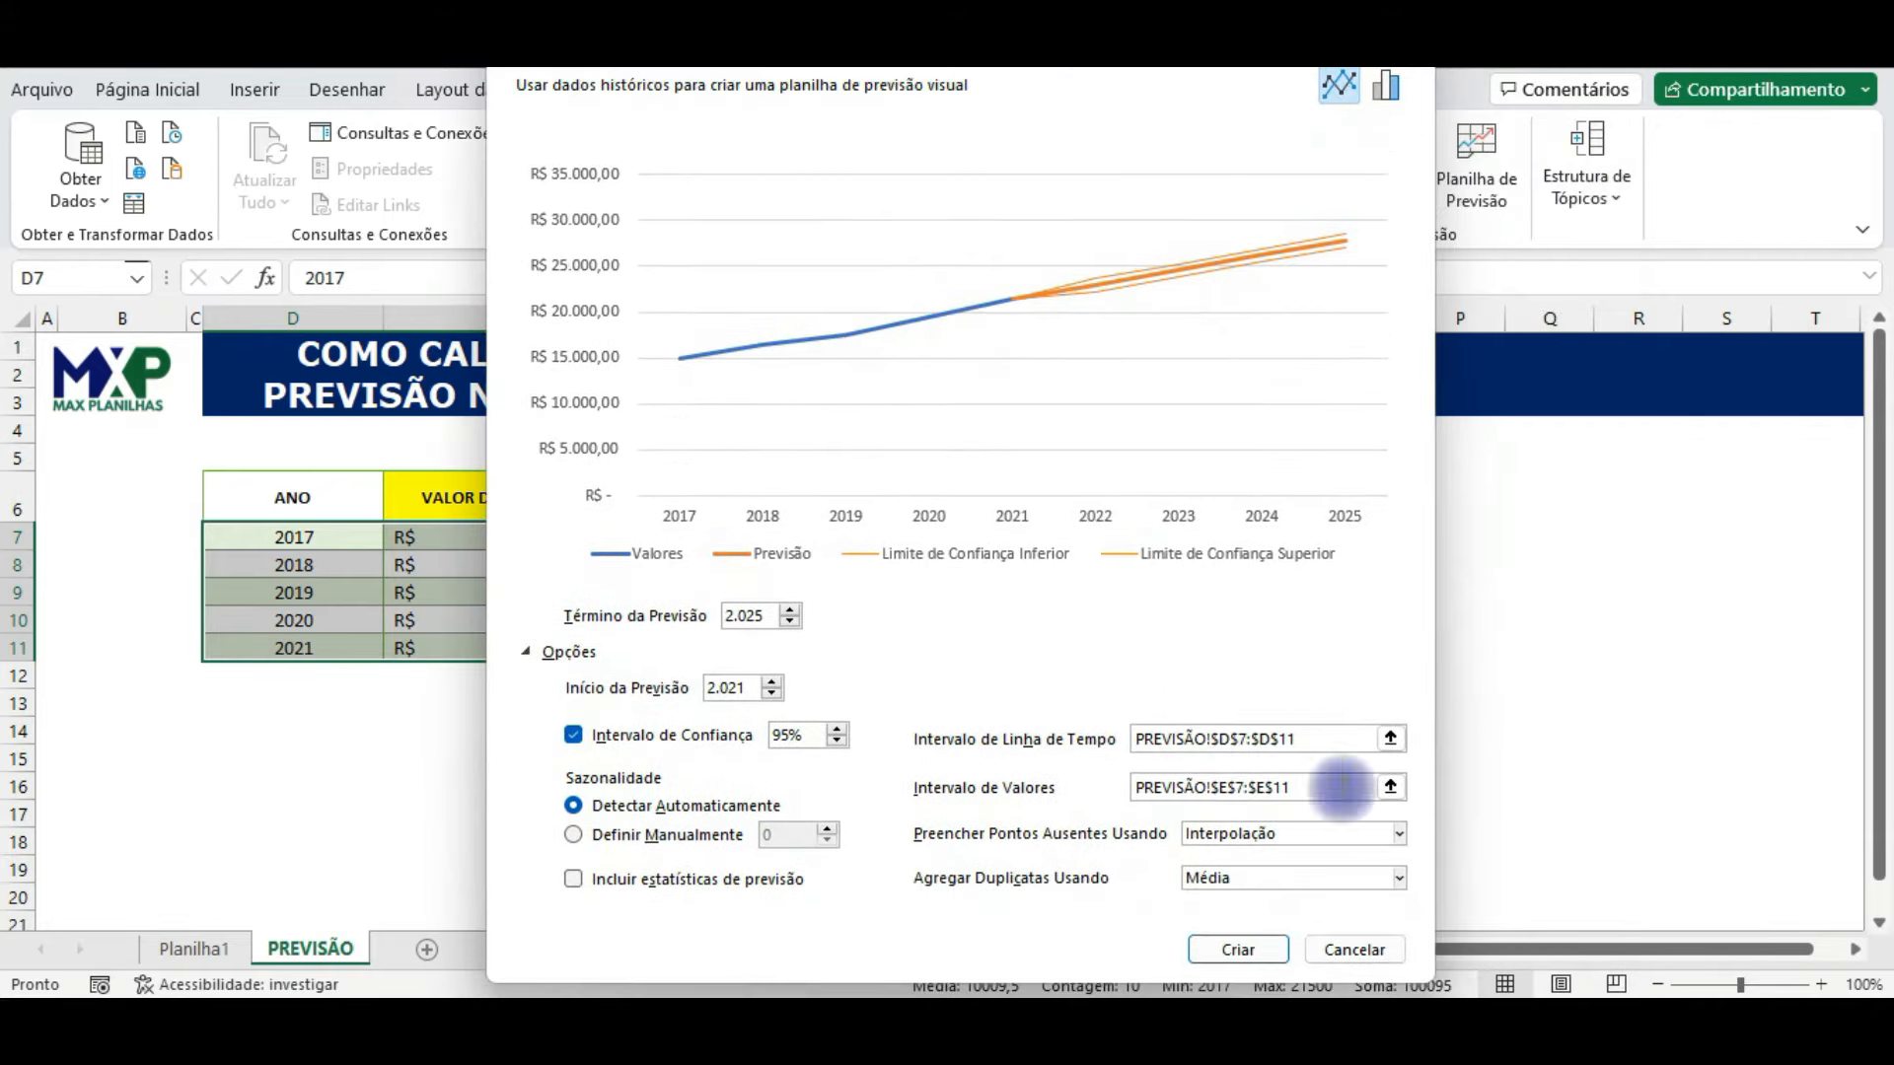
Step: Create the forecast sheet through 2025 and move its chart to the right of the forecast table, clear of the confidence limit columns
left_click(1245, 953)
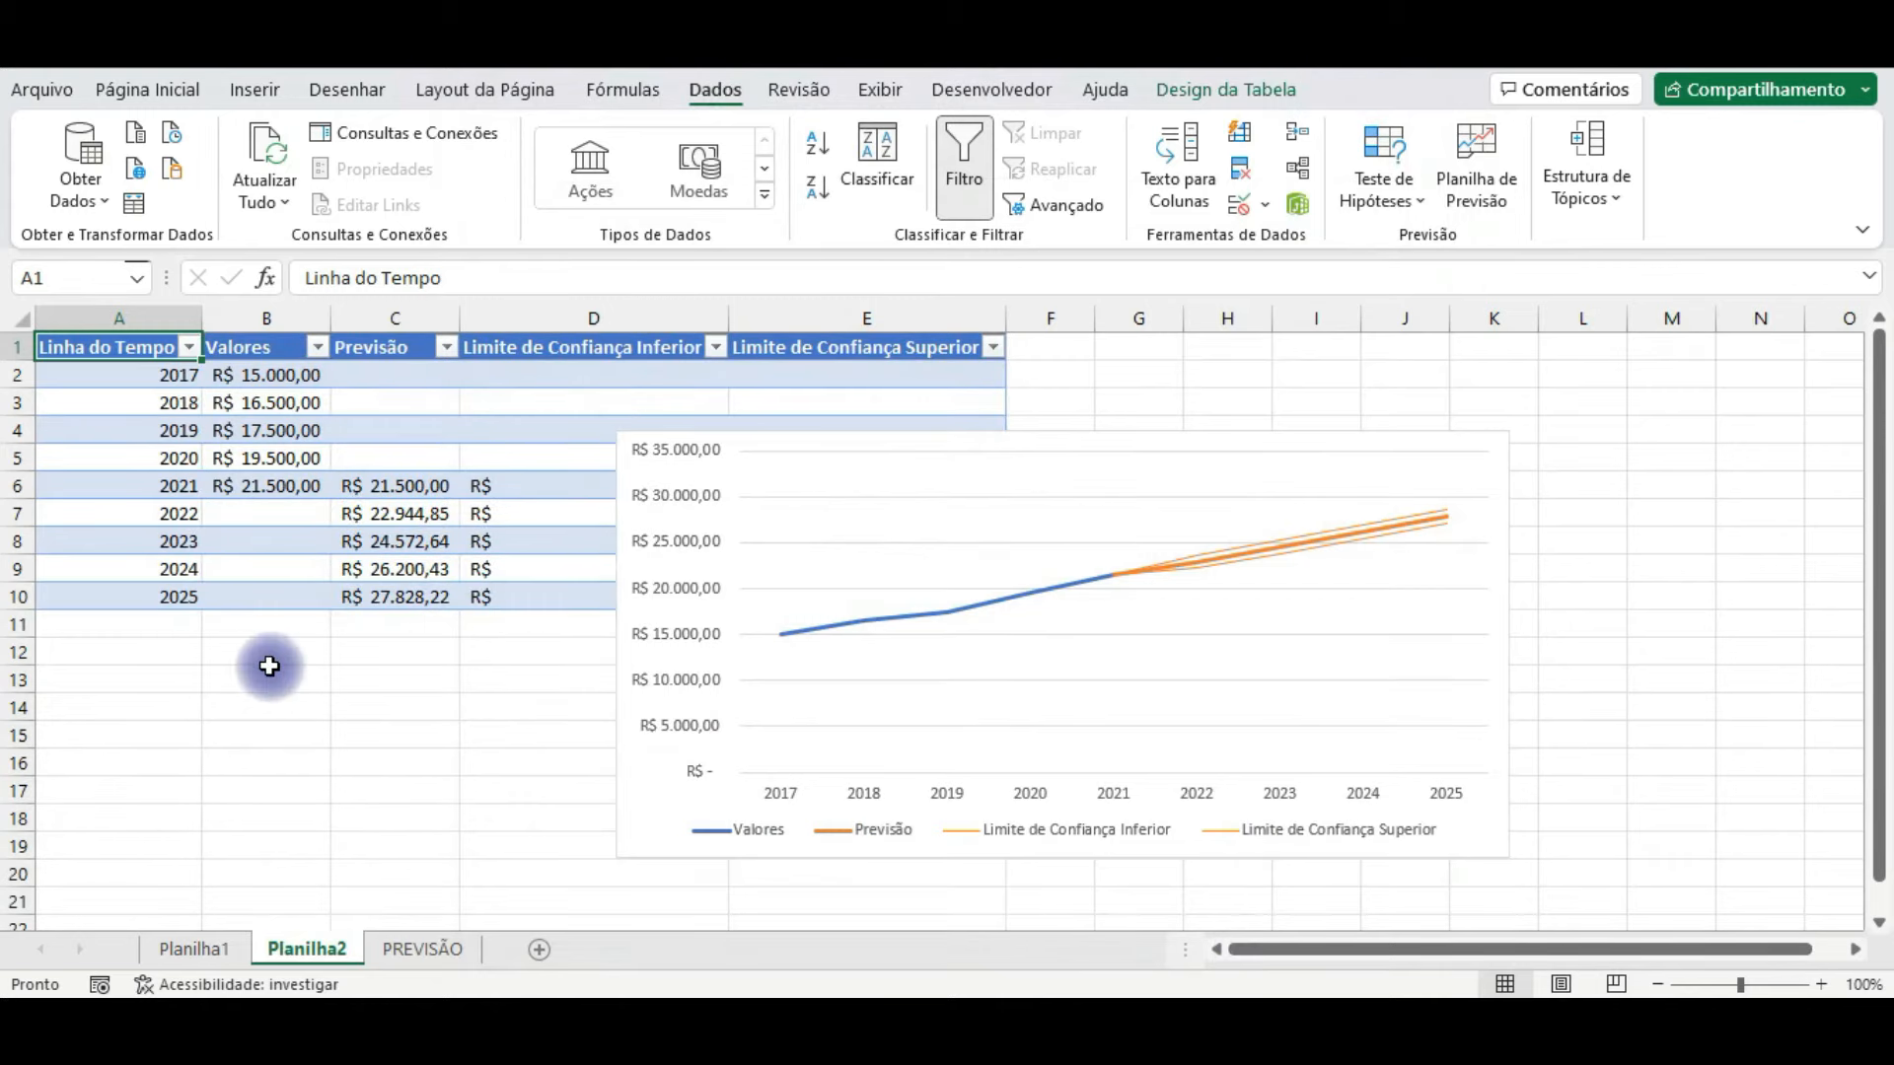
left_click(346, 675)
left_click_drag(750, 436, 1174, 388)
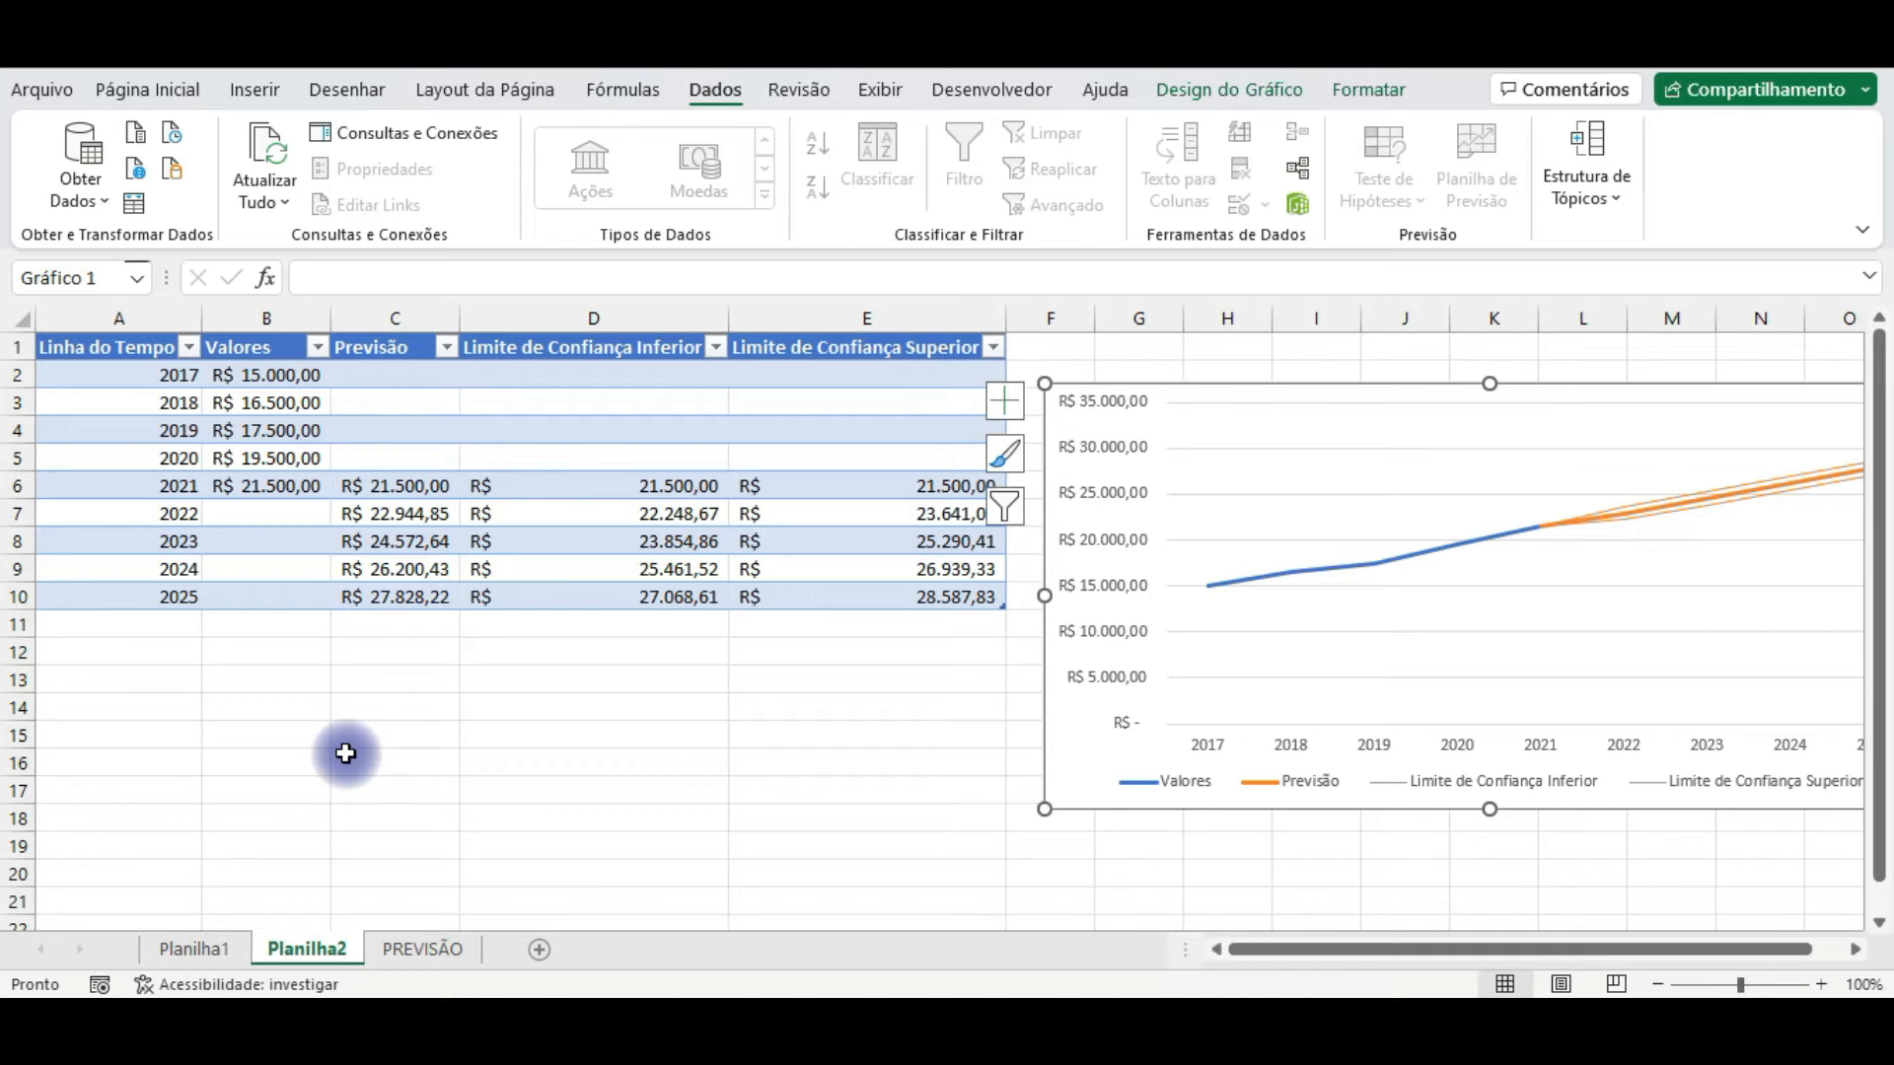
left_click(526, 649)
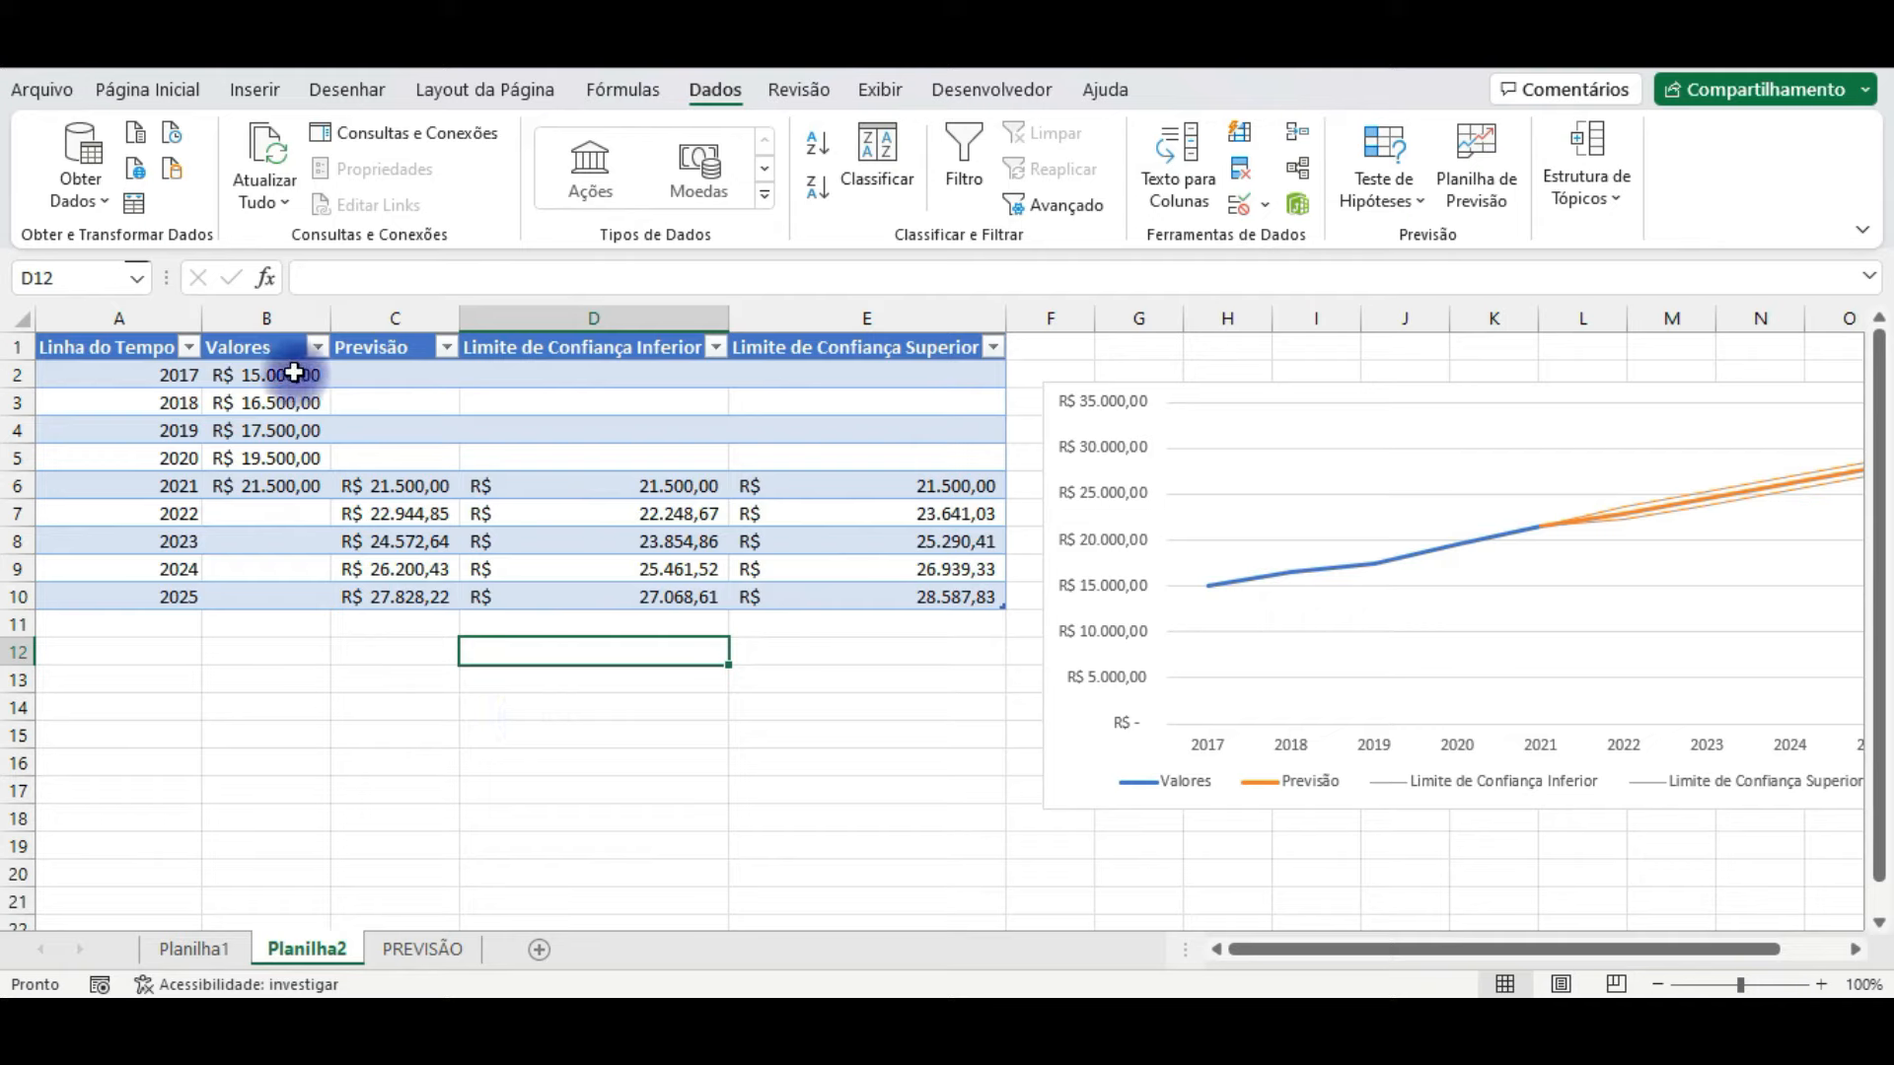
Step: Examine the historical sales in the Valores column for 2017 to 2021, along with the 2022 value cell, as the basis of the forecast
left_click_drag(263, 375, 273, 471)
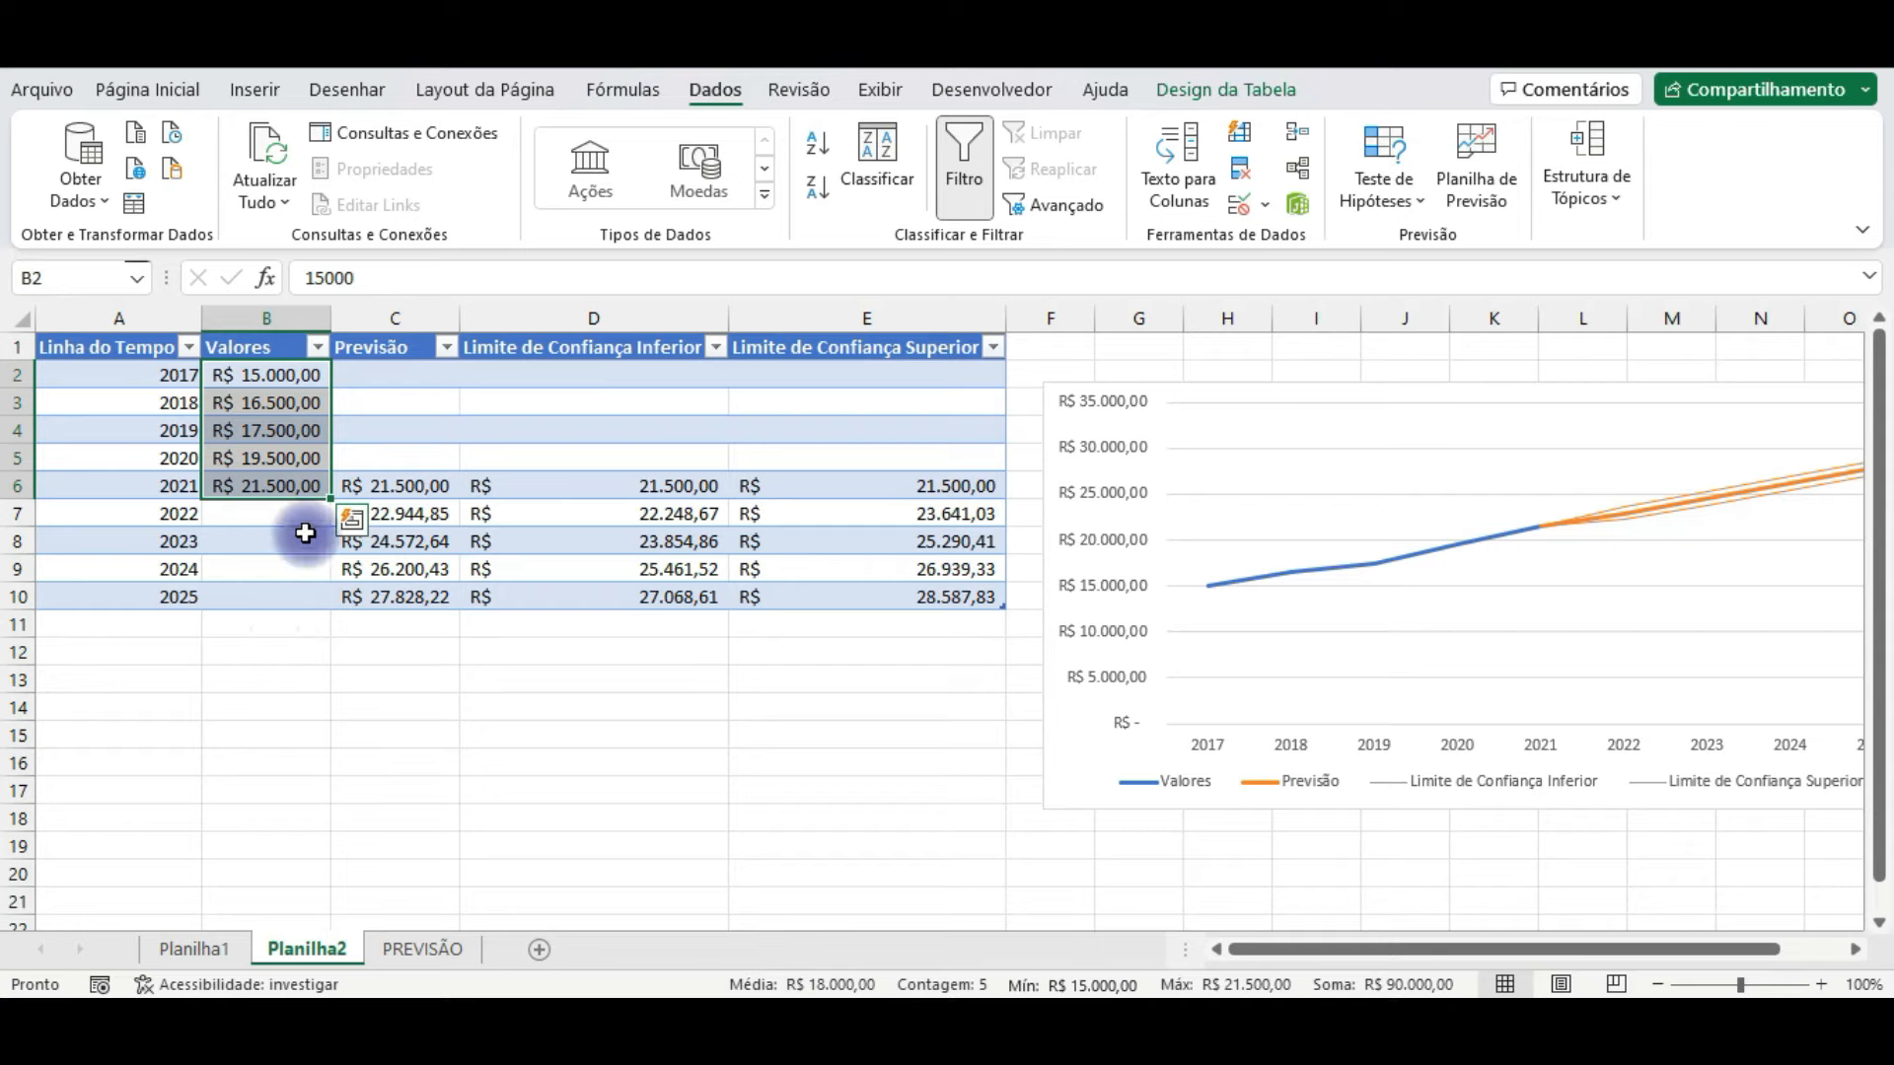
left_click_drag(298, 487, 292, 407)
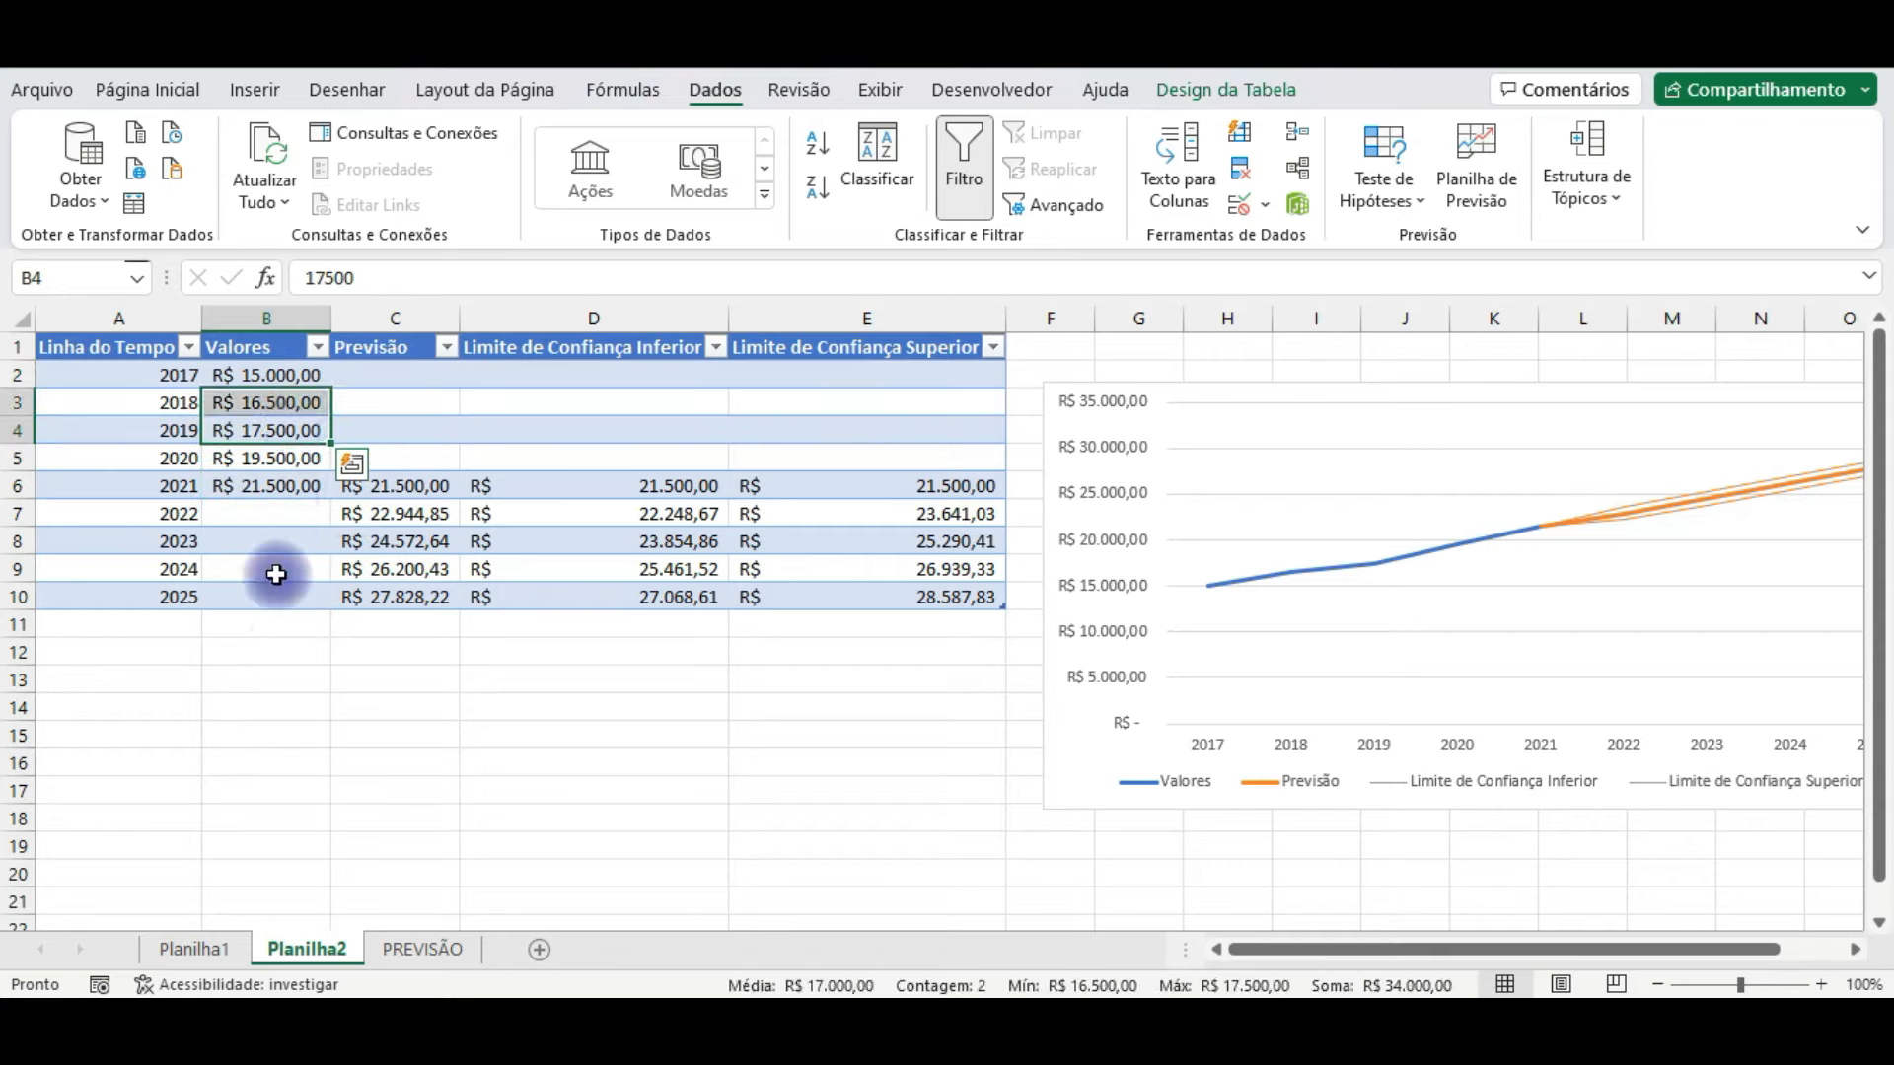
left_click(267, 508)
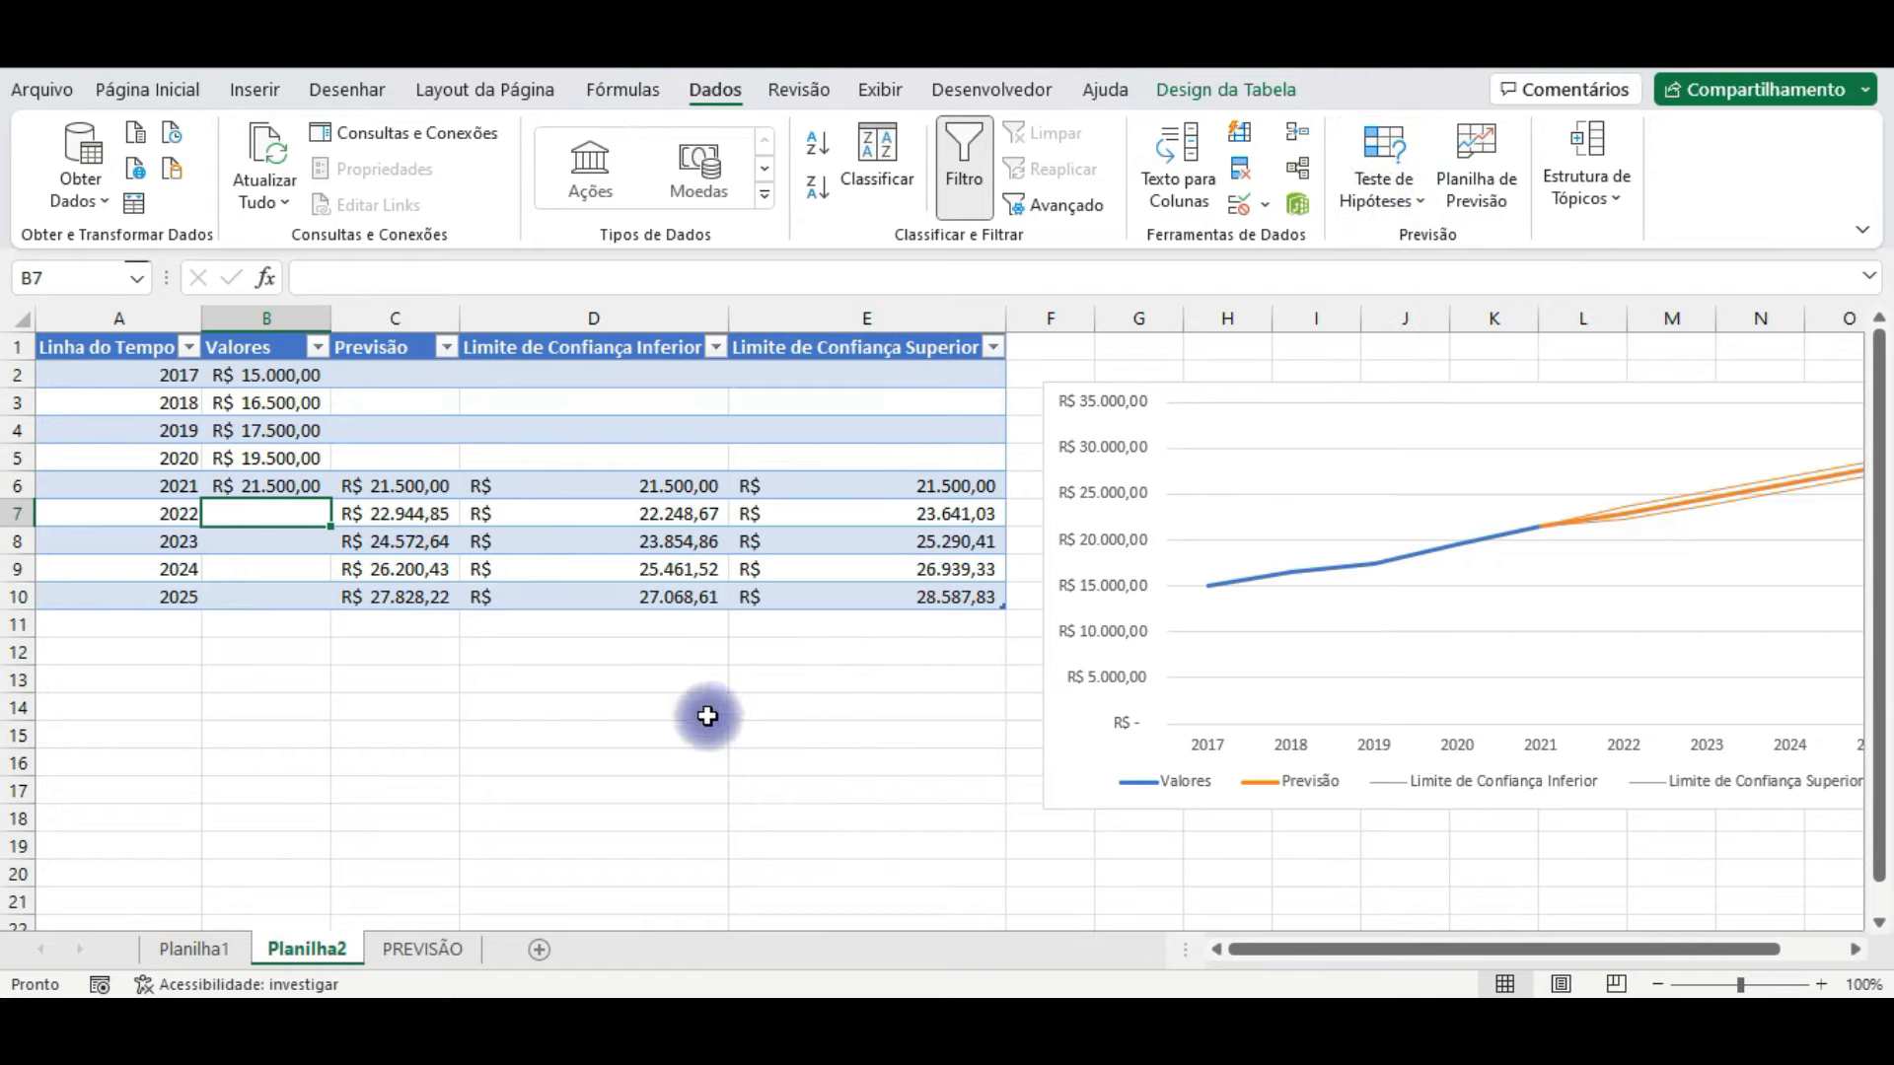
left_click(366, 765)
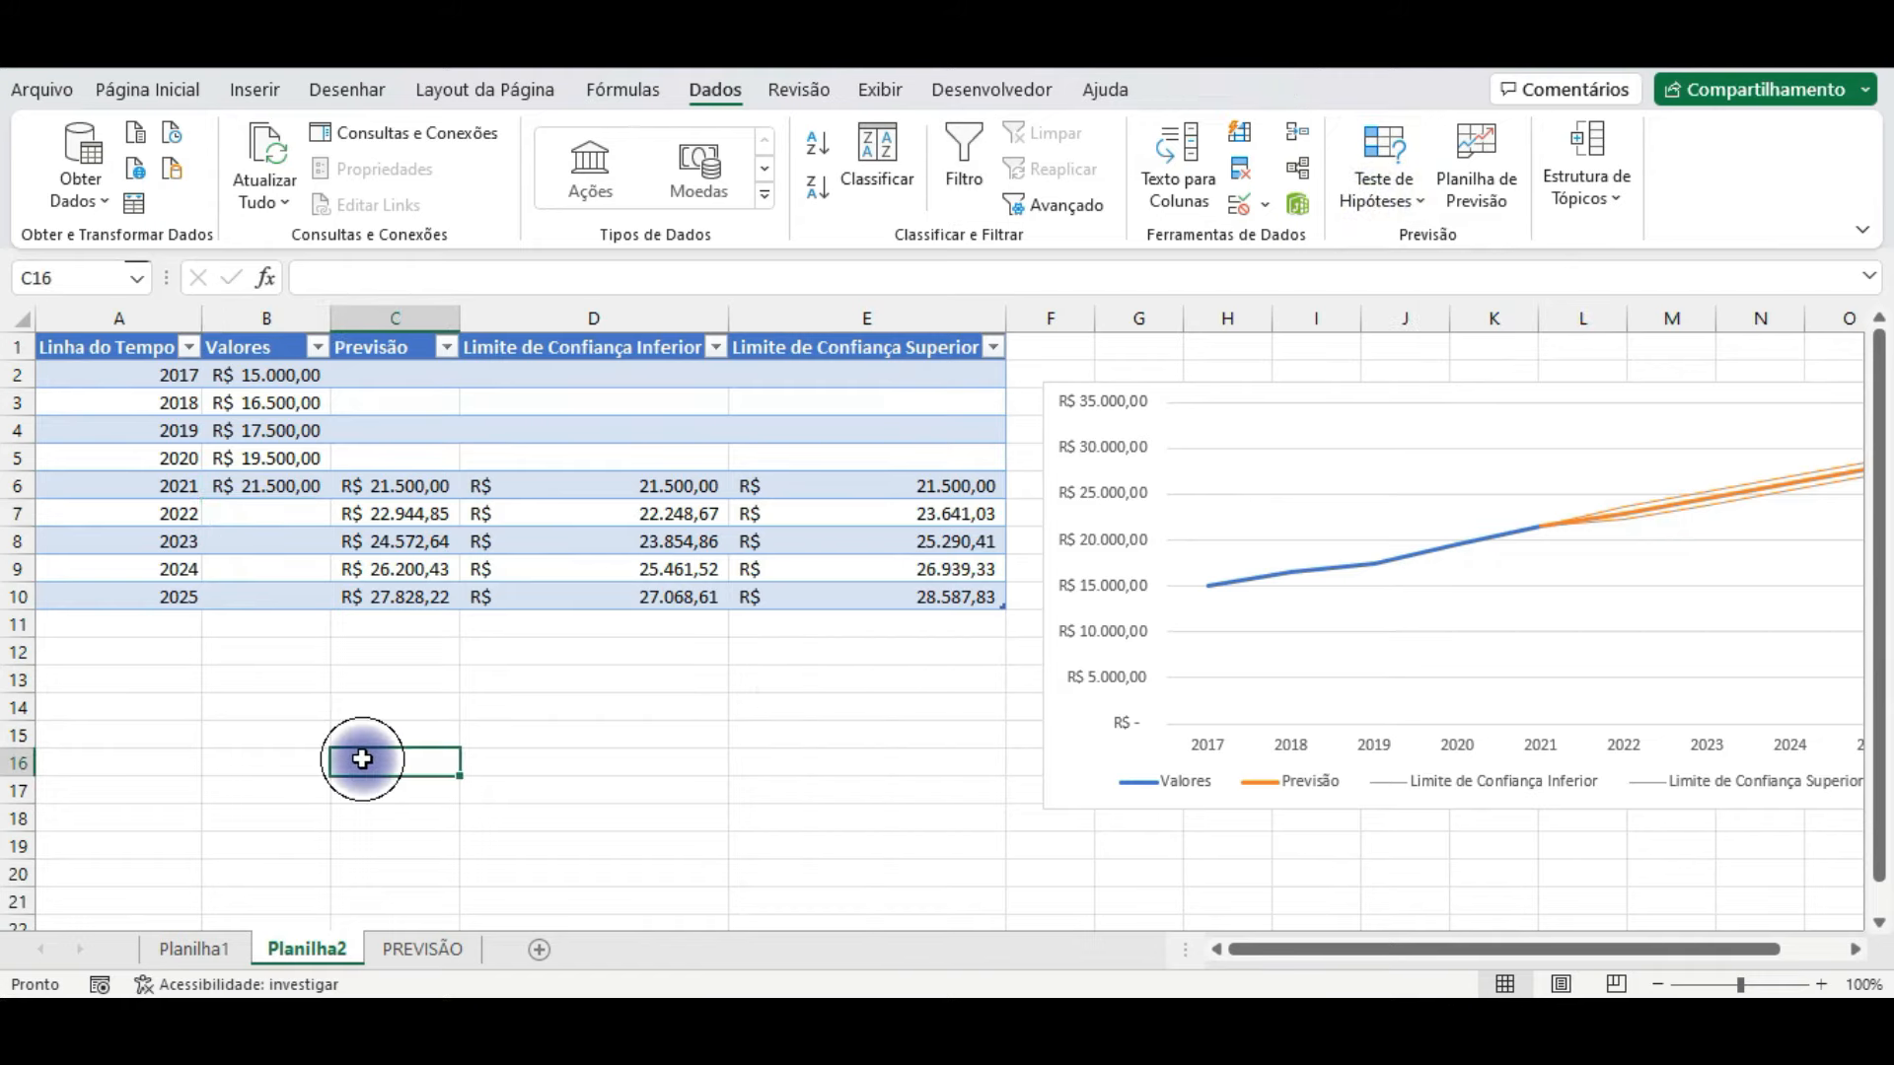
left_click(278, 485)
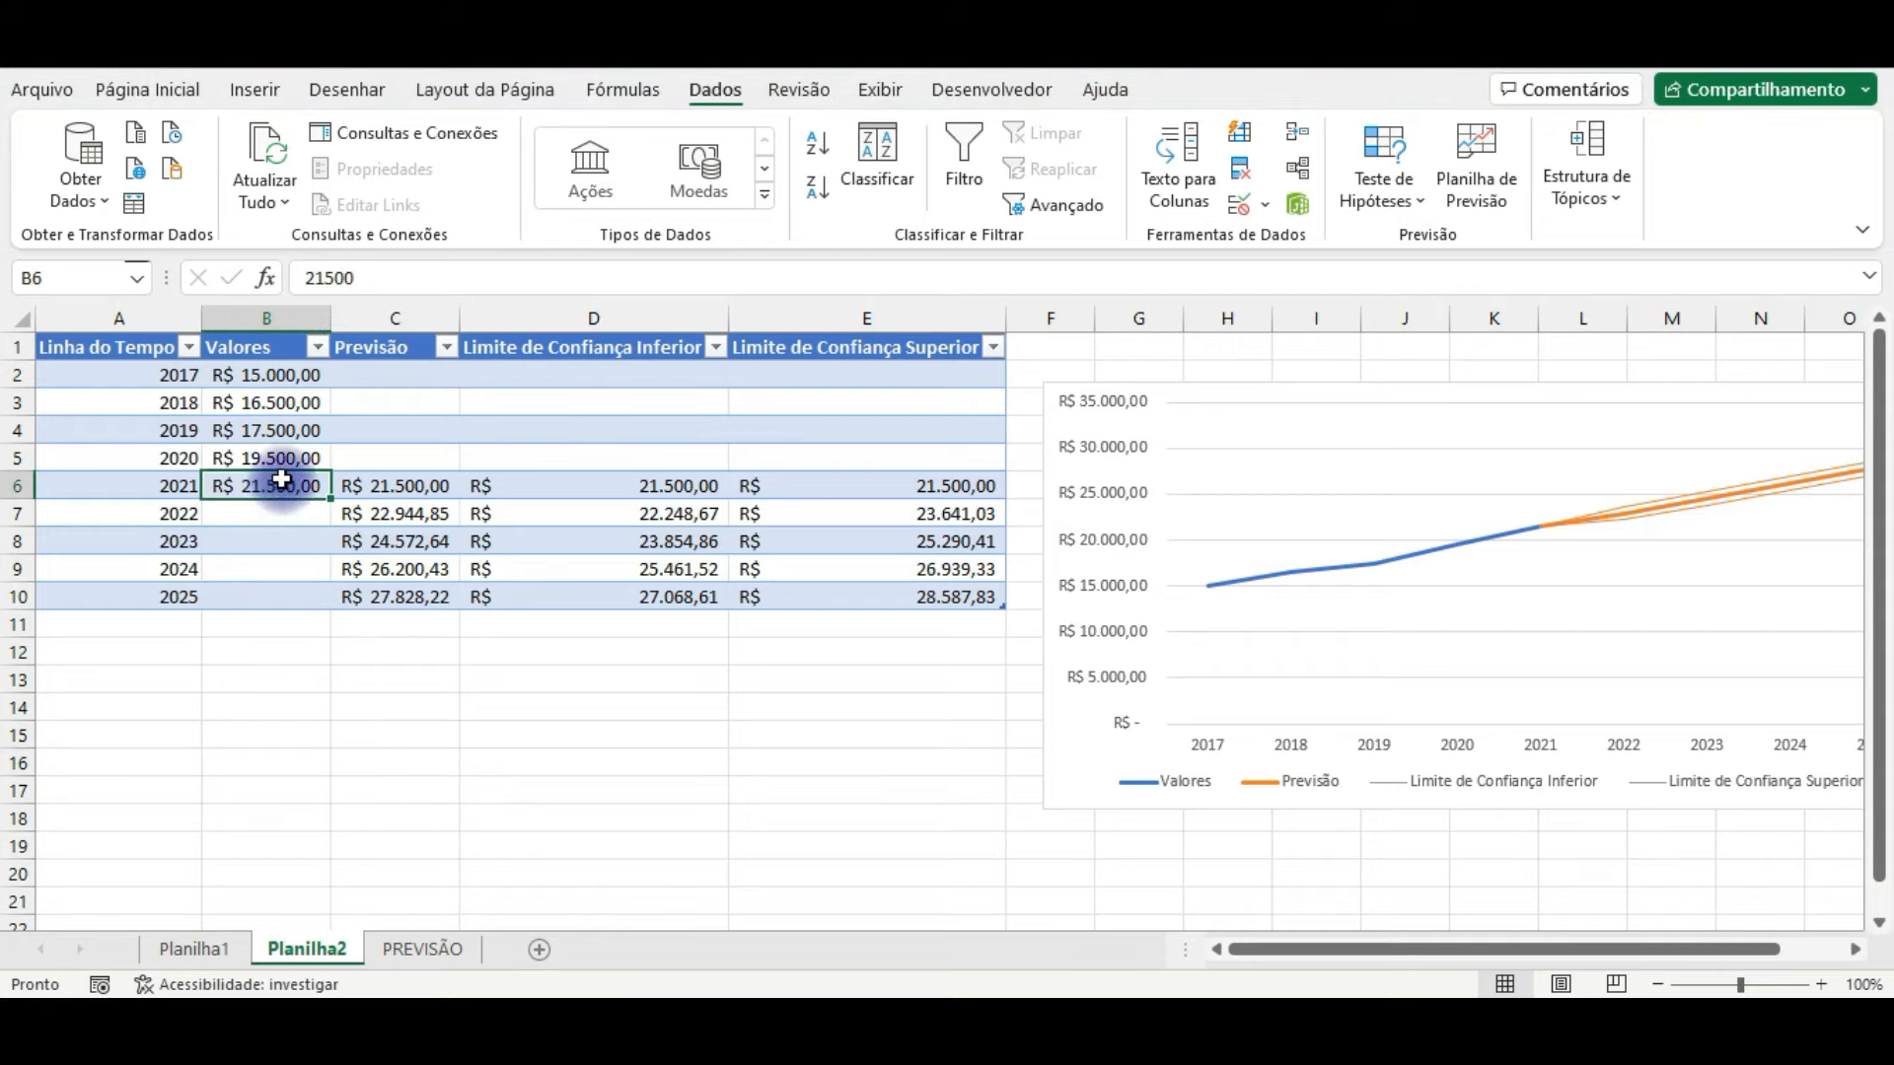
key("shift+Up")
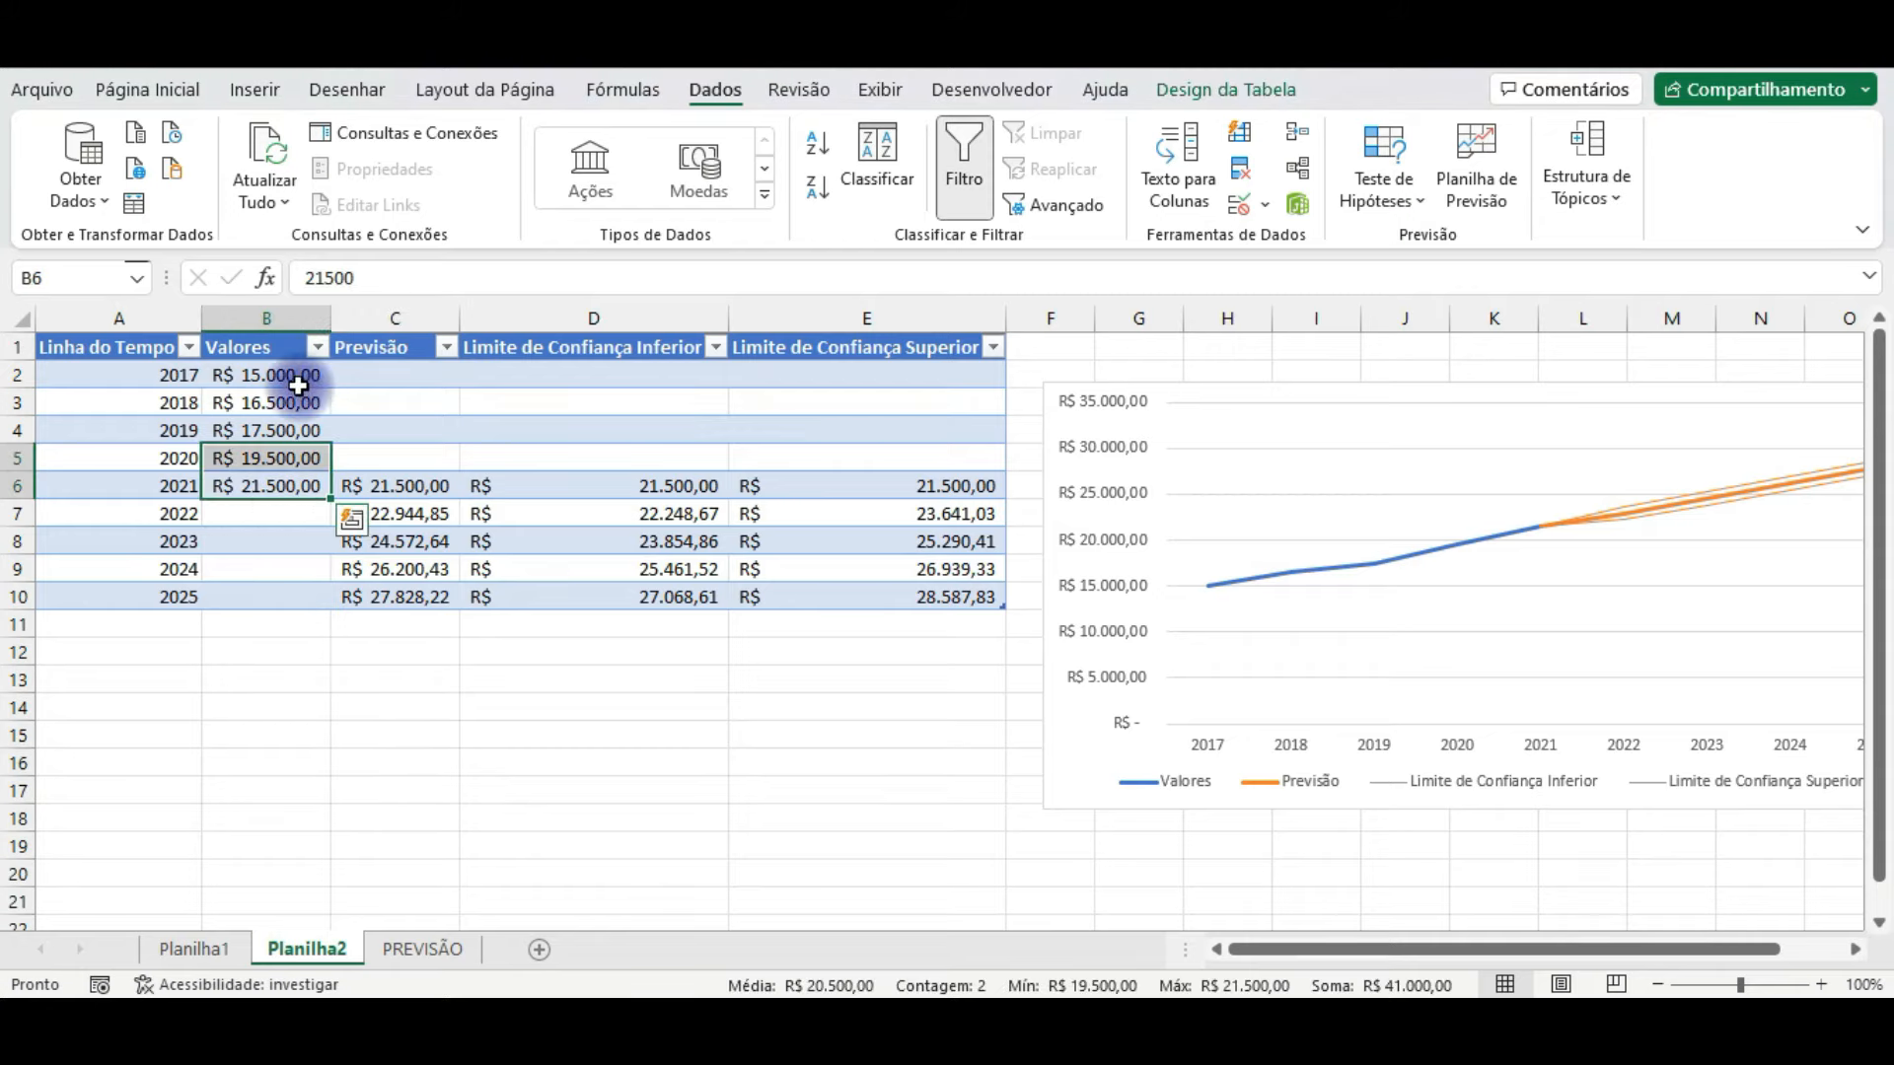
left_click_drag(298, 384, 259, 485)
left_click(264, 461)
left_click(341, 674)
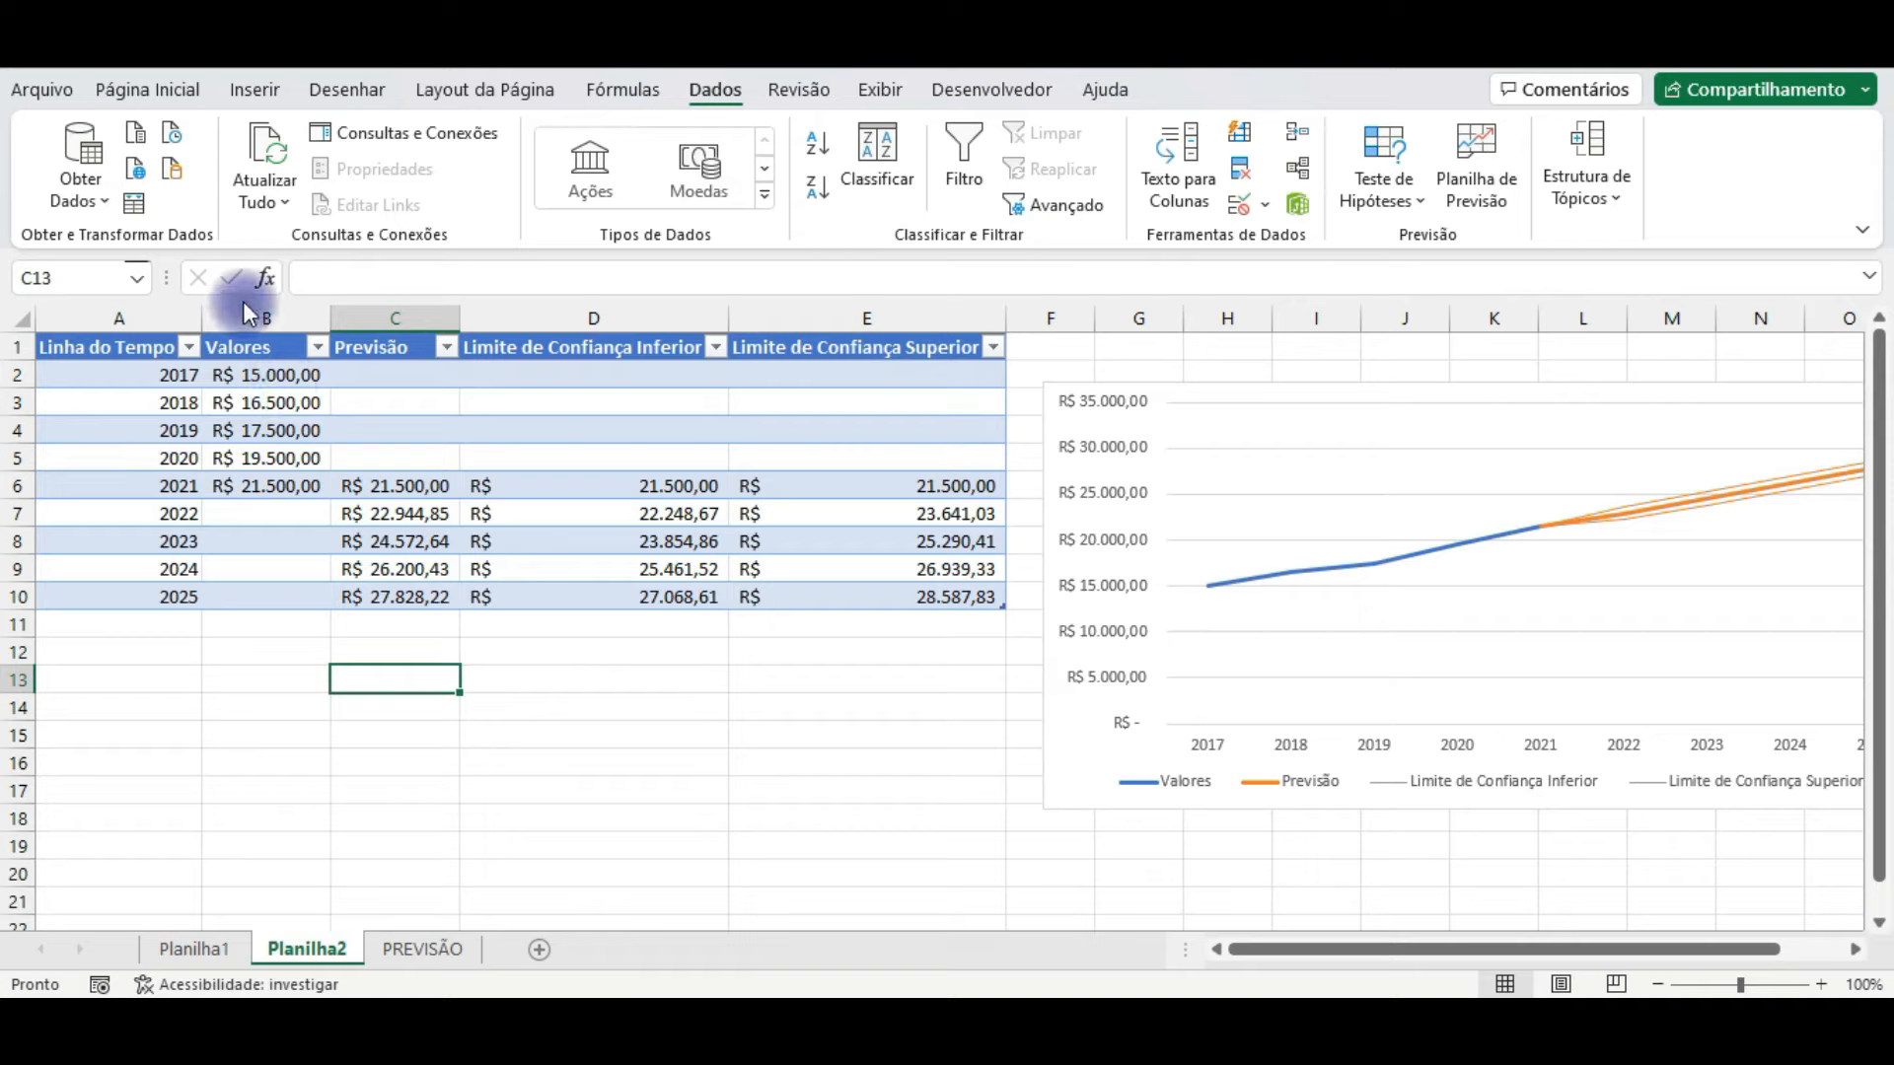
left_click_drag(281, 475, 281, 432)
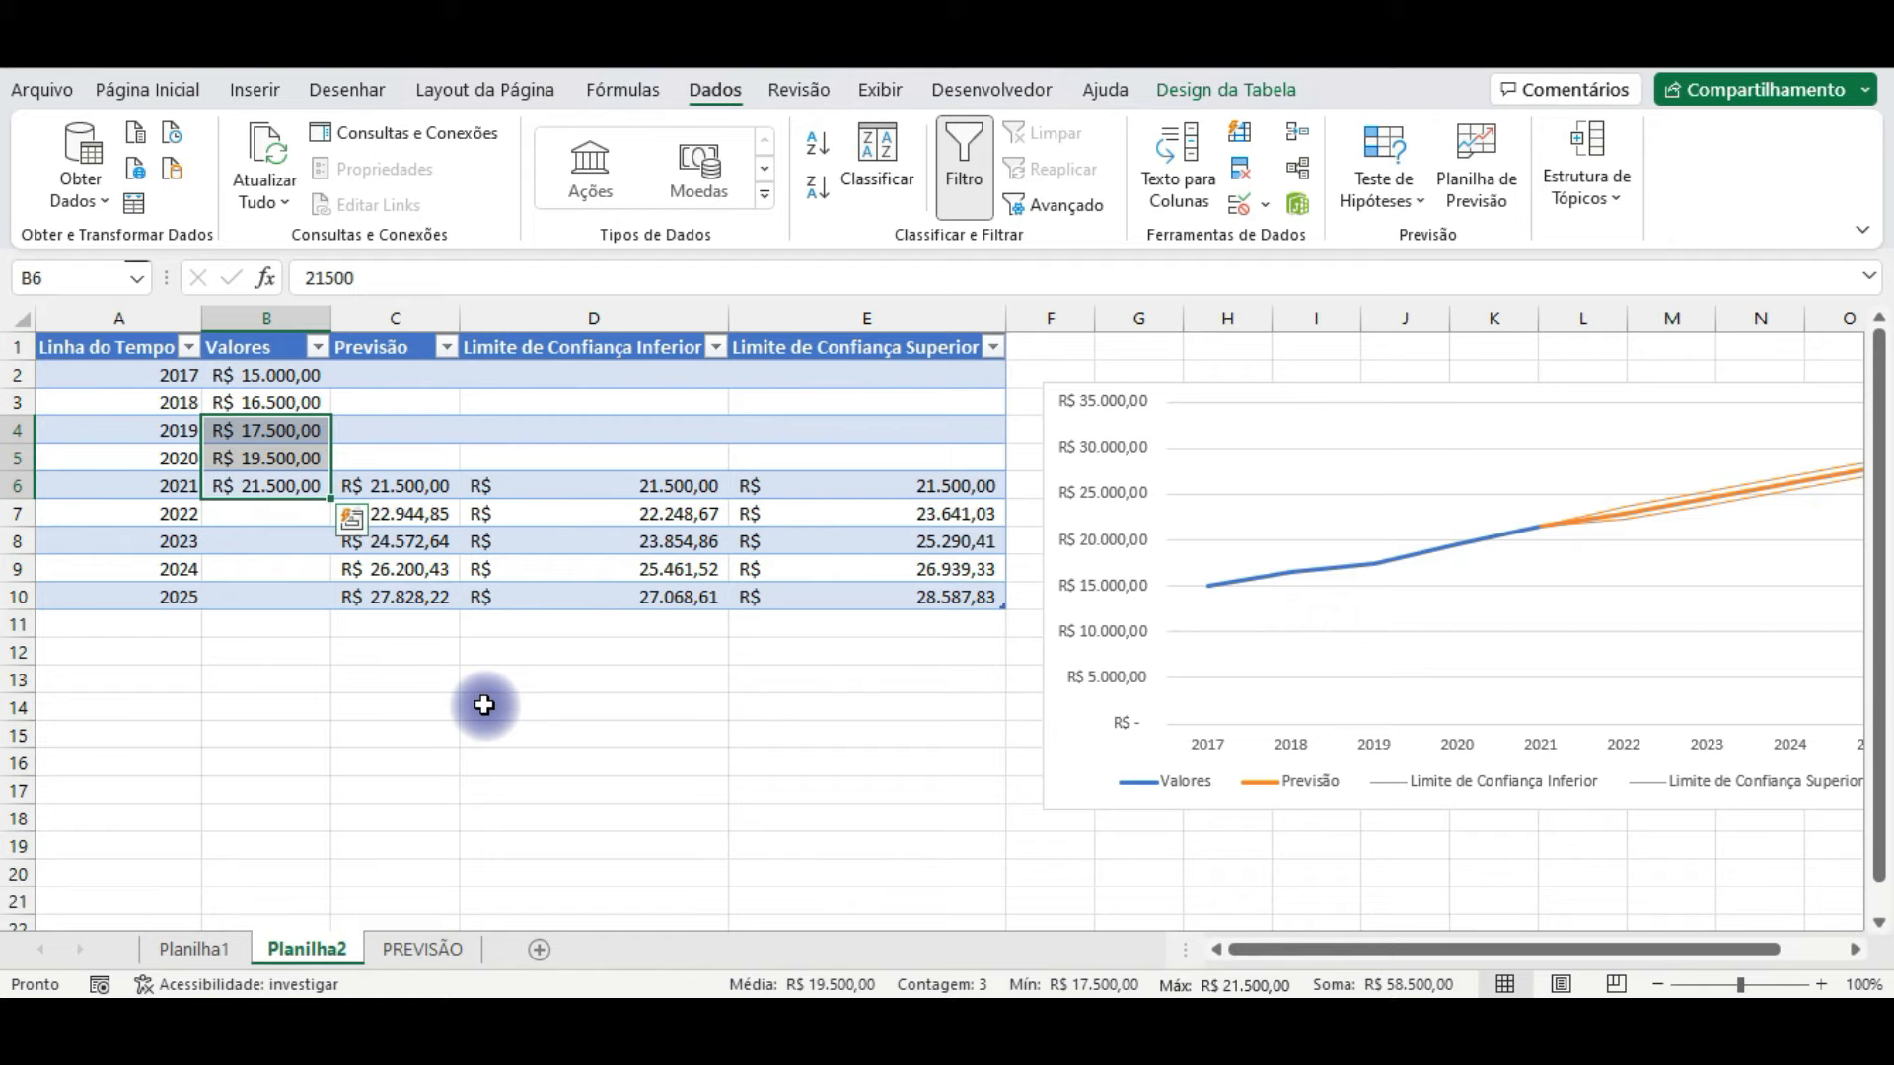
left_click(443, 781)
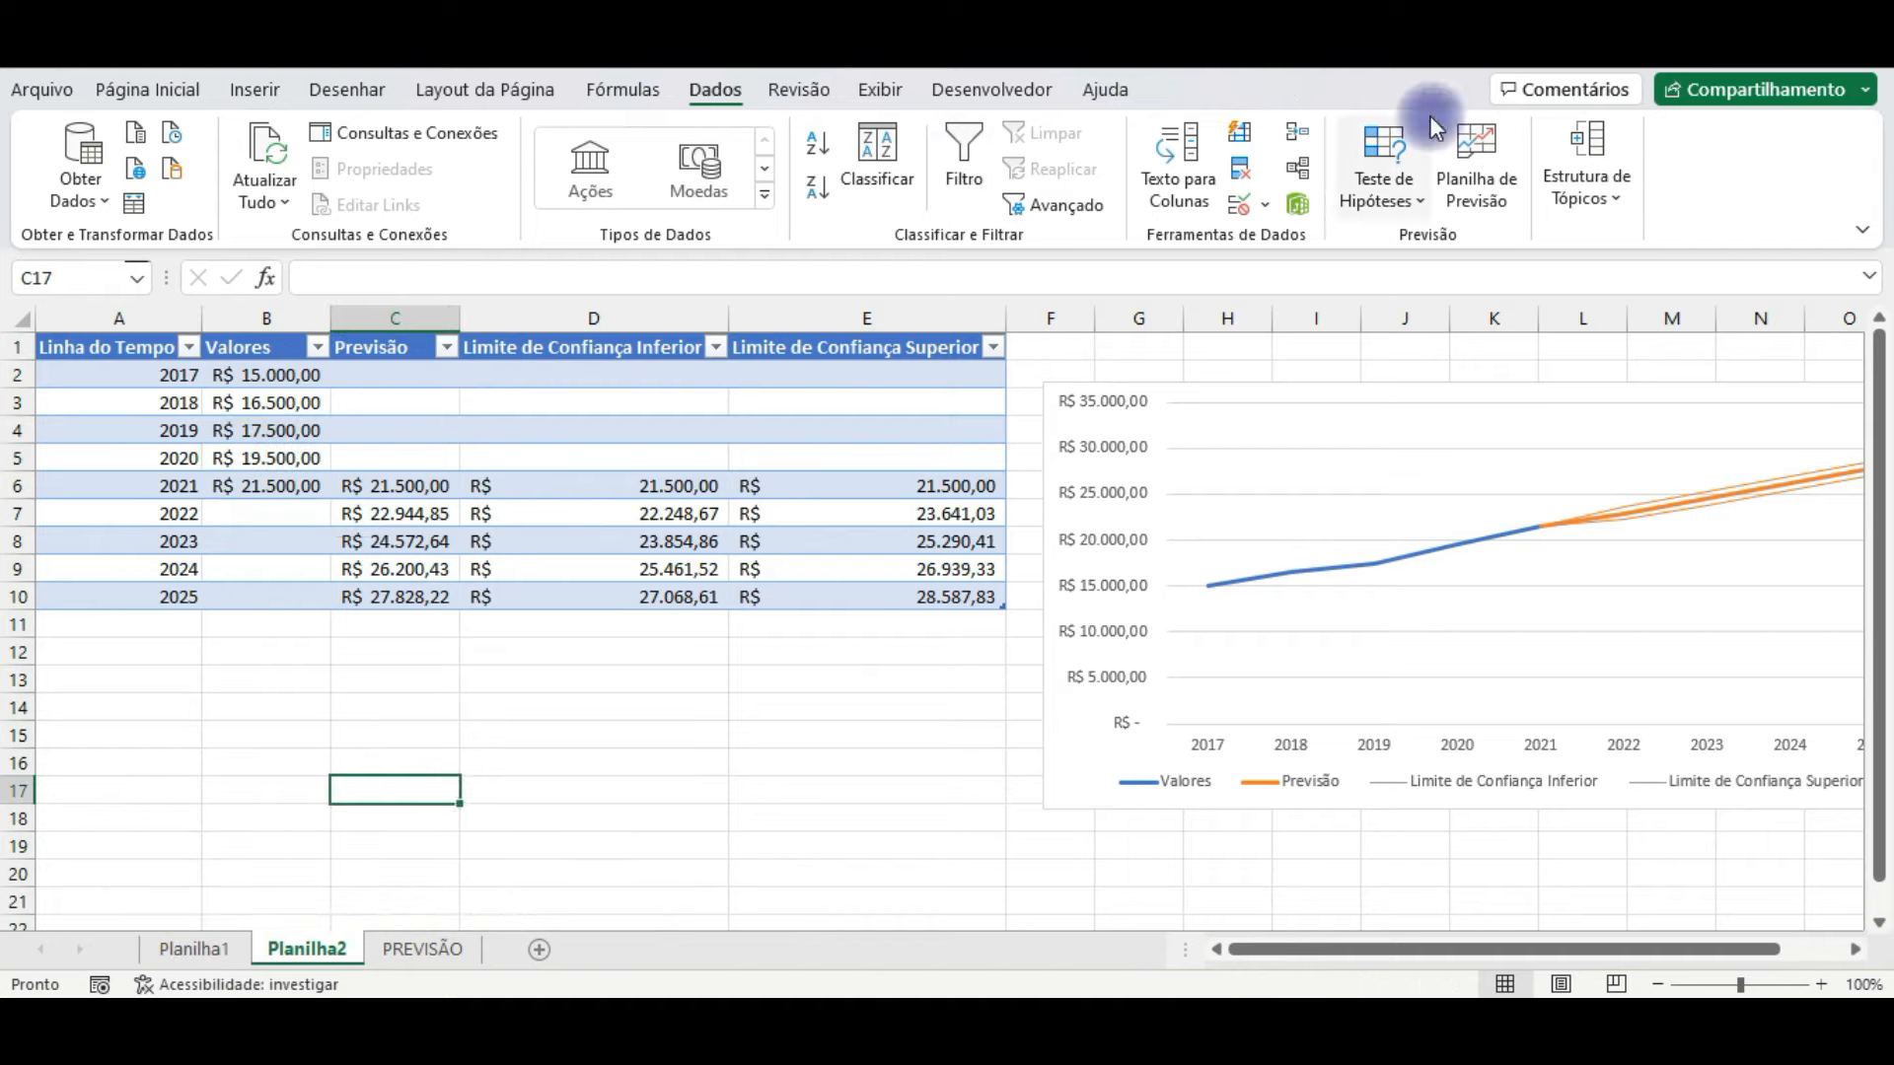